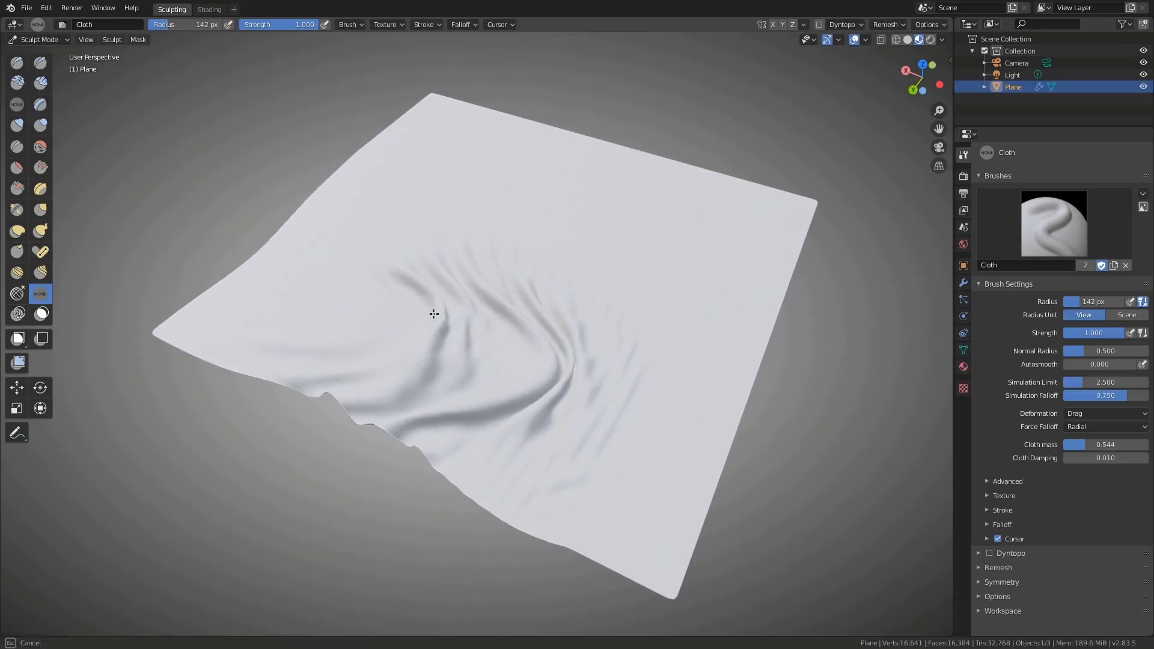
# - Pull curved folds into the plane's surface using the Cloth brush with Drag deformation
pyautogui.moveTo(652, 474); pyautogui.dragTo(730, 366)
pyautogui.moveTo(591, 459); pyautogui.dragTo(679, 298)
pyautogui.moveTo(465, 178); pyautogui.dragTo(574, 210)
pyautogui.moveTo(354, 187)
pyautogui.mouseDown()
pyautogui.moveTo(387, 193)
pyautogui.moveTo(441, 240)
pyautogui.mouseUp()
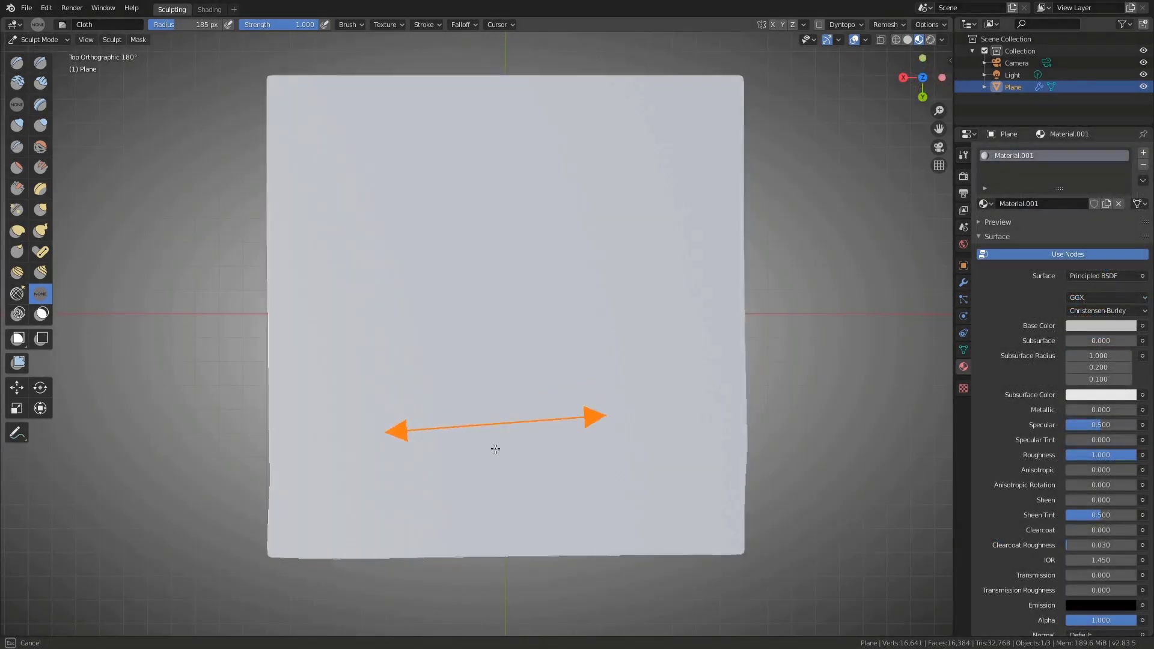
# - Work folds into the flat plane from the top view using the Cloth brush at a 185 px radius
pyautogui.moveTo(494, 451)
pyautogui.mouseDown()
pyautogui.moveTo(477, 278)
pyautogui.moveTo(476, 401)
pyautogui.mouseUp()
pyautogui.moveTo(488, 243)
pyautogui.mouseDown()
pyautogui.moveTo(488, 427)
pyautogui.moveTo(498, 323)
pyautogui.mouseUp()
pyautogui.moveTo(477, 239)
pyautogui.mouseDown()
pyautogui.moveTo(484, 368)
pyautogui.moveTo(639, 381)
pyautogui.mouseUp()
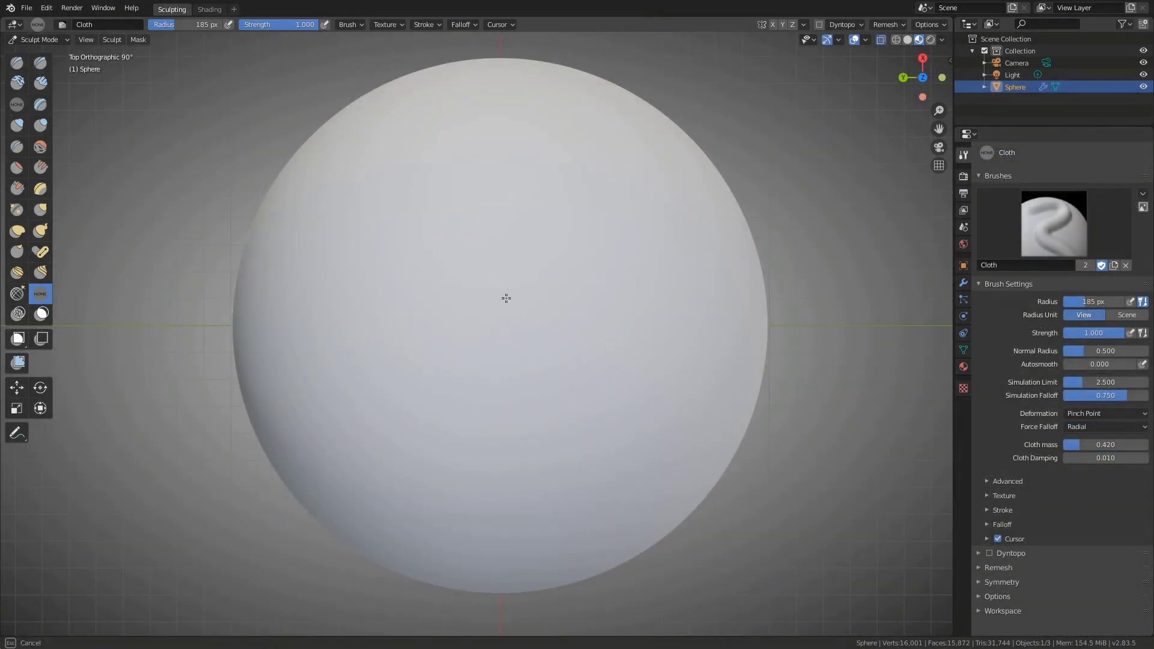
# - Pinch the sphere's surface from the top view using the Cloth brush with Pinch Point deformation
pyautogui.moveTo(497, 291); pyautogui.dragTo(494, 327)
pyautogui.moveTo(556, 514); pyautogui.dragTo(575, 318, button='middle')
pyautogui.keyDown('shift'); pyautogui.moveTo(511, 417); pyautogui.dragTo(499, 265, button='middle'); pyautogui.keyUp('shift')
pyautogui.moveTo(631, 408); pyautogui.dragTo(643, 488, button='middle')
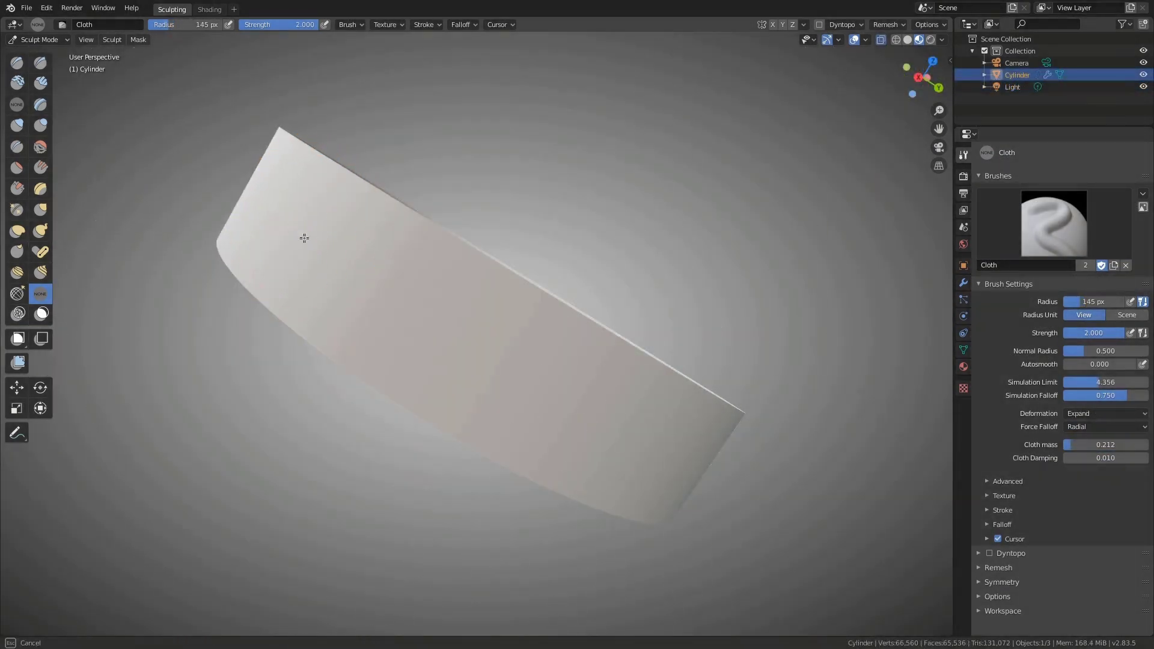
# - Wrinkle the cylinder's side wall with long lengthwise strokes of the Cloth brush using Expand deformation and strength 2
pyautogui.moveTo(304, 238)
pyautogui.mouseDown()
pyautogui.moveTo(649, 463)
pyautogui.moveTo(715, 465)
pyautogui.mouseUp()
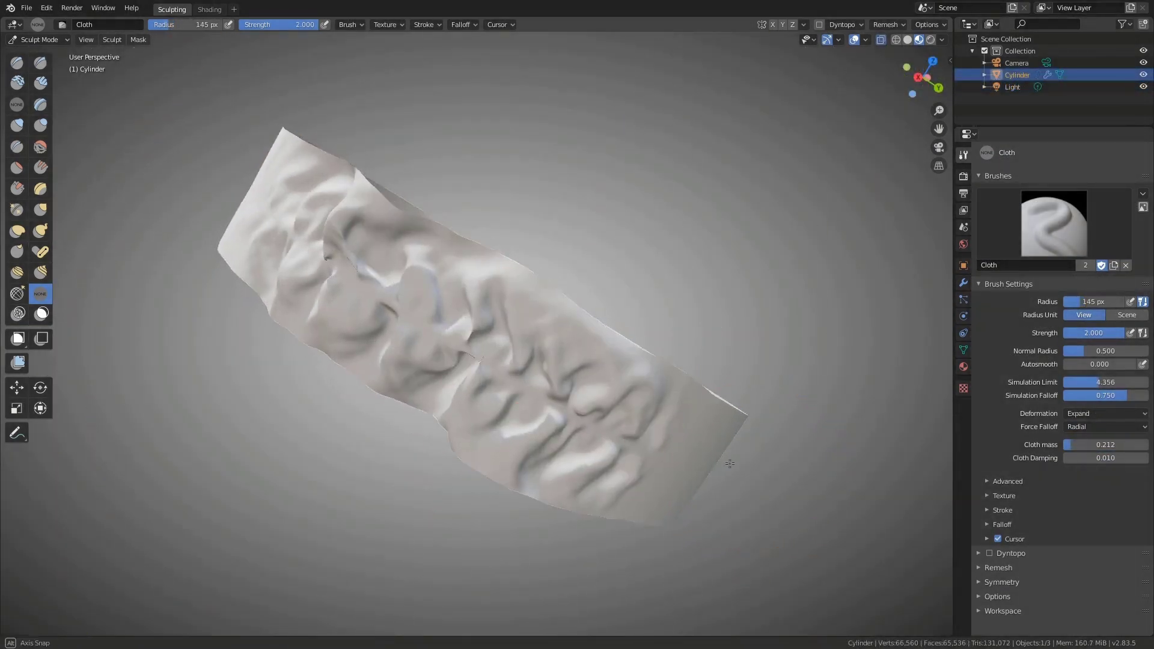
pyautogui.moveTo(754, 466); pyautogui.dragTo(655, 458, button='middle')
pyautogui.moveTo(655, 457)
pyautogui.keyDown('ctrl'); pyautogui.keyDown('alt'); pyautogui.mouseDown()
pyautogui.moveTo(690, 503)
pyautogui.moveTo(561, 426)
pyautogui.mouseUp(); pyautogui.keyUp('alt'); pyautogui.keyUp('ctrl')
pyautogui.moveTo(378, 310); pyautogui.dragTo(712, 460)
pyautogui.keyDown('ctrl'); pyautogui.keyDown('alt'); pyautogui.moveTo(721, 475); pyautogui.dragTo(742, 523); pyautogui.keyUp('alt'); pyautogui.keyUp('ctrl')
pyautogui.moveTo(743, 522); pyautogui.dragTo(629, 418, button='middle')
pyautogui.moveTo(354, 295); pyautogui.dragTo(590, 325, button='middle')
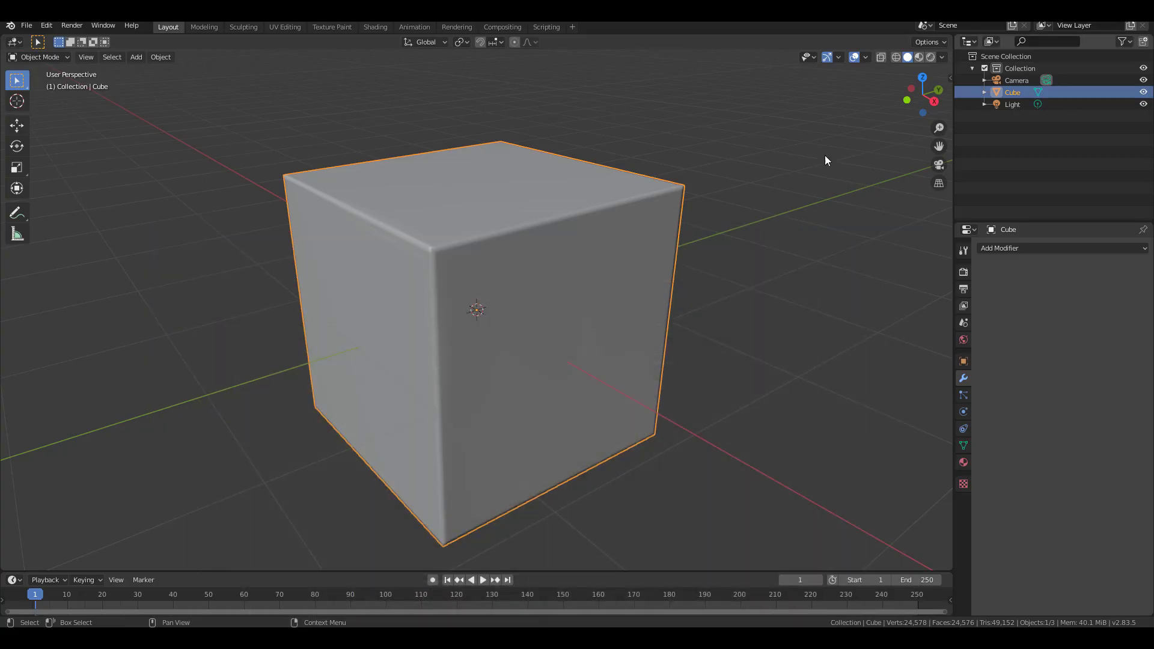
# - Toggle the wireframe overlay on and off to examine the cube's mesh density
pyautogui.moveTo(575, 322)
pyautogui.mouseDown(button='middle')
pyautogui.moveTo(651, 342)
pyautogui.moveTo(505, 337)
pyautogui.moveTo(607, 229)
pyautogui.moveTo(507, 371)
pyautogui.moveTo(623, 355)
pyautogui.moveTo(531, 381)
pyautogui.moveTo(590, 334)
pyautogui.moveTo(577, 340)
pyautogui.mouseUp(button='middle')
pyautogui.click(865, 57)
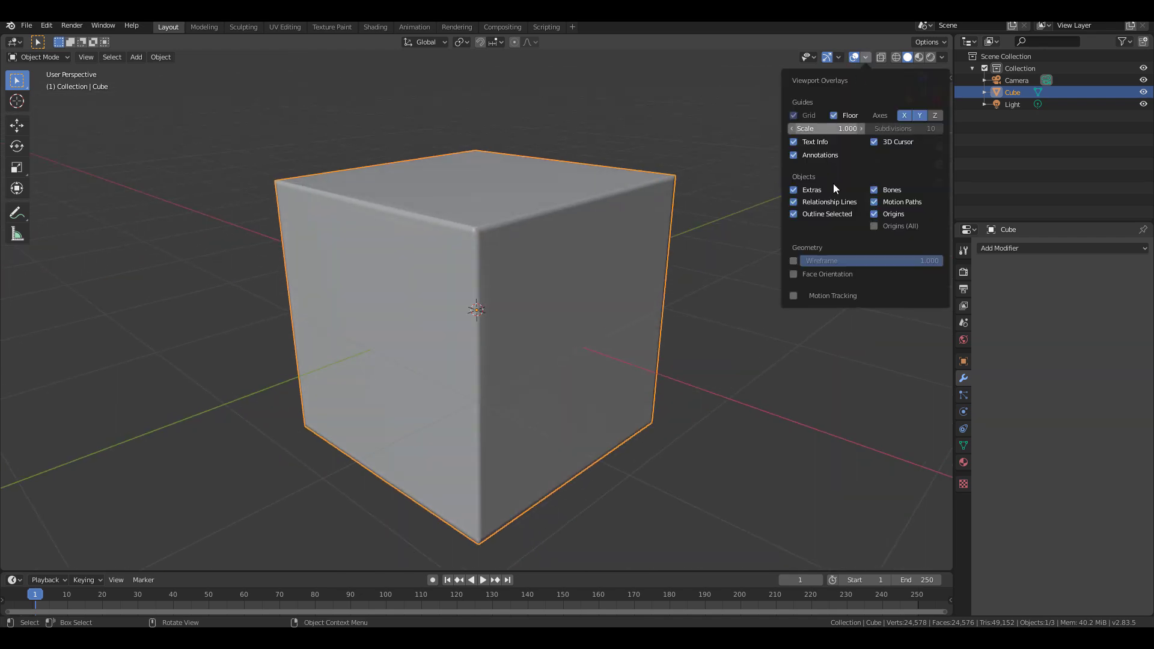
pyautogui.click(793, 261)
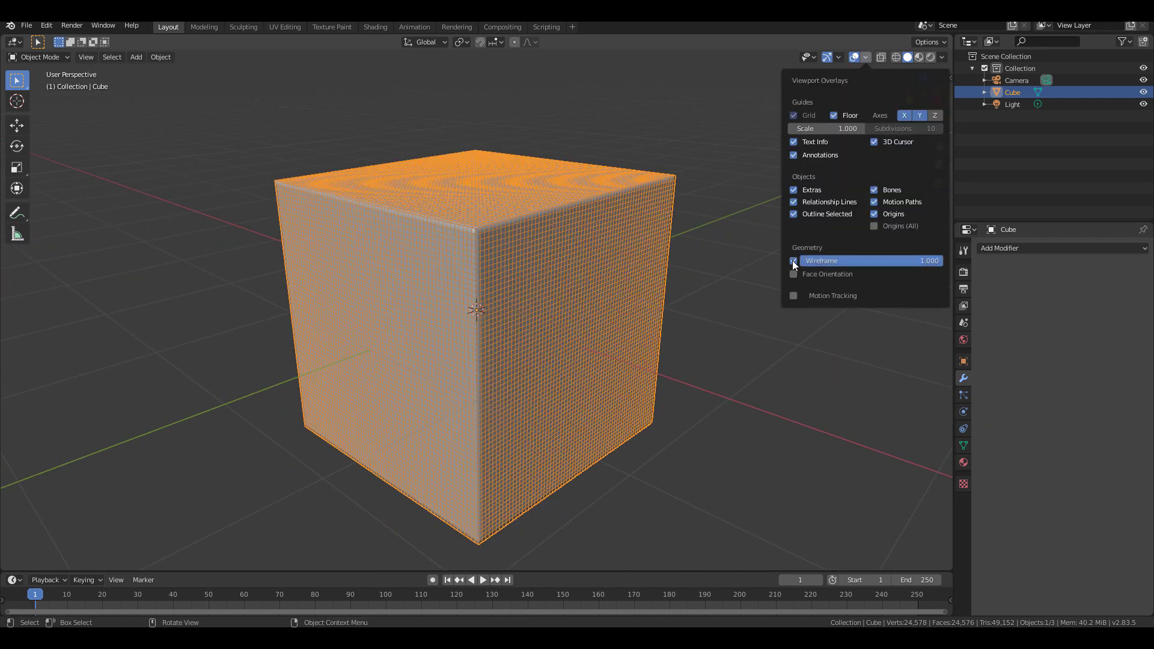
pyautogui.click(793, 260)
pyautogui.moveTo(757, 306); pyautogui.dragTo(760, 333, button='middle')
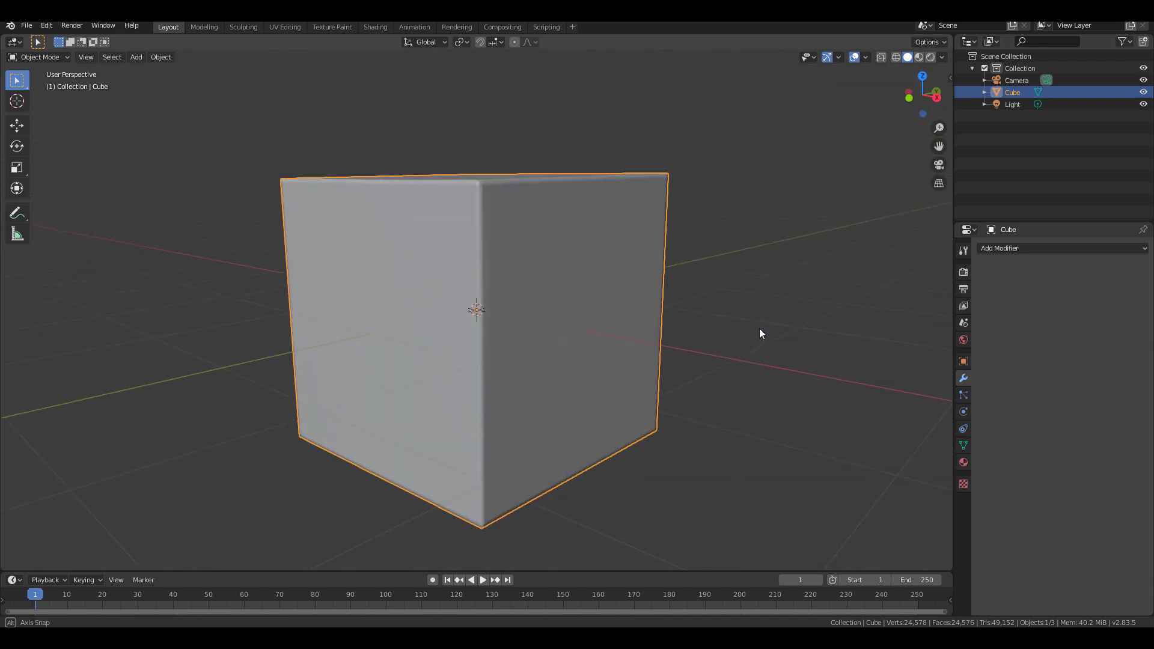
# - Switch to the Sculpting workspace for the cube and review the Cloth brush's Deformation options
pyautogui.click(243, 27)
pyautogui.moveTo(498, 371); pyautogui.dragTo(597, 386, button='middle')
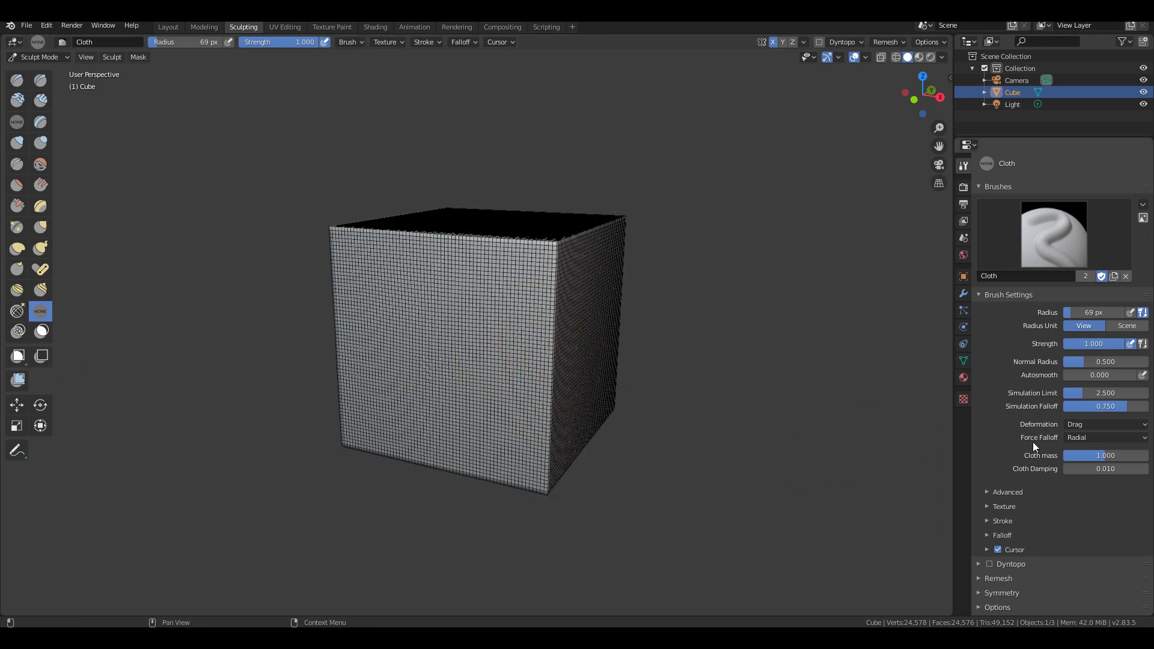
pyautogui.click(1086, 423)
pyautogui.click(1088, 423)
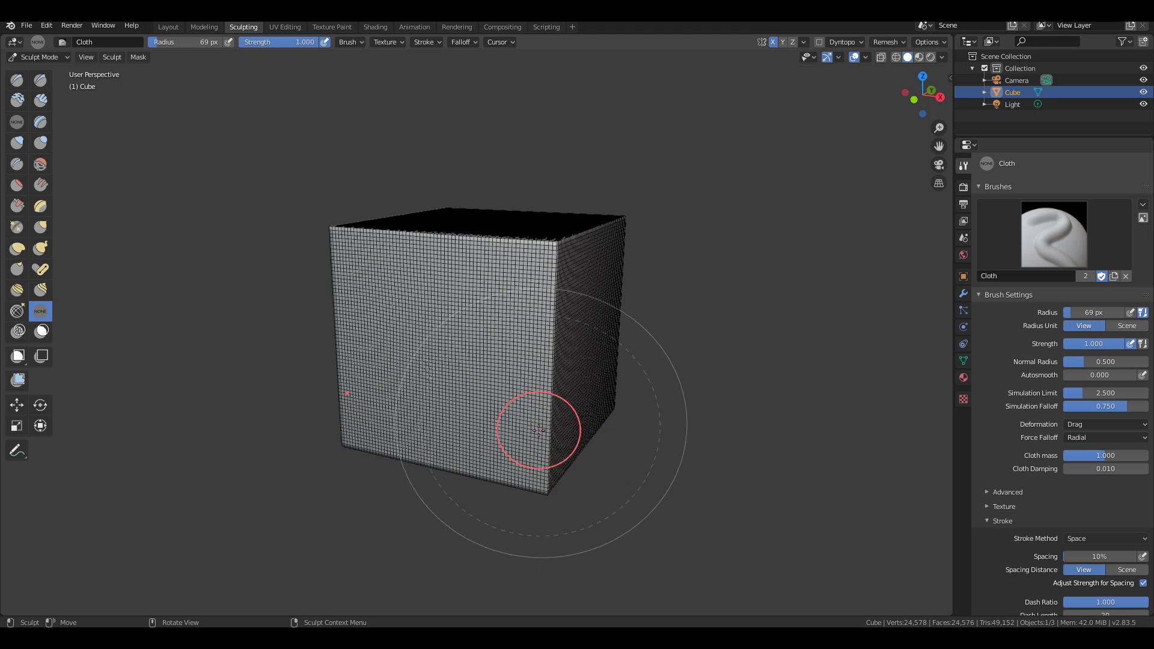
# - Drag cloth folds up along the cube's vertical corner edges and inward from its upper corner with X symmetry
pyautogui.moveTo(528, 425)
pyautogui.mouseDown()
pyautogui.moveTo(541, 390)
pyautogui.moveTo(538, 325)
pyautogui.mouseUp()
pyautogui.moveTo(530, 501); pyautogui.dragTo(540, 379)
pyautogui.moveTo(553, 247)
pyautogui.mouseDown()
pyautogui.moveTo(503, 249)
pyautogui.moveTo(528, 258)
pyautogui.mouseUp()
pyautogui.moveTo(528, 258); pyautogui.dragTo(593, 365, button='middle')
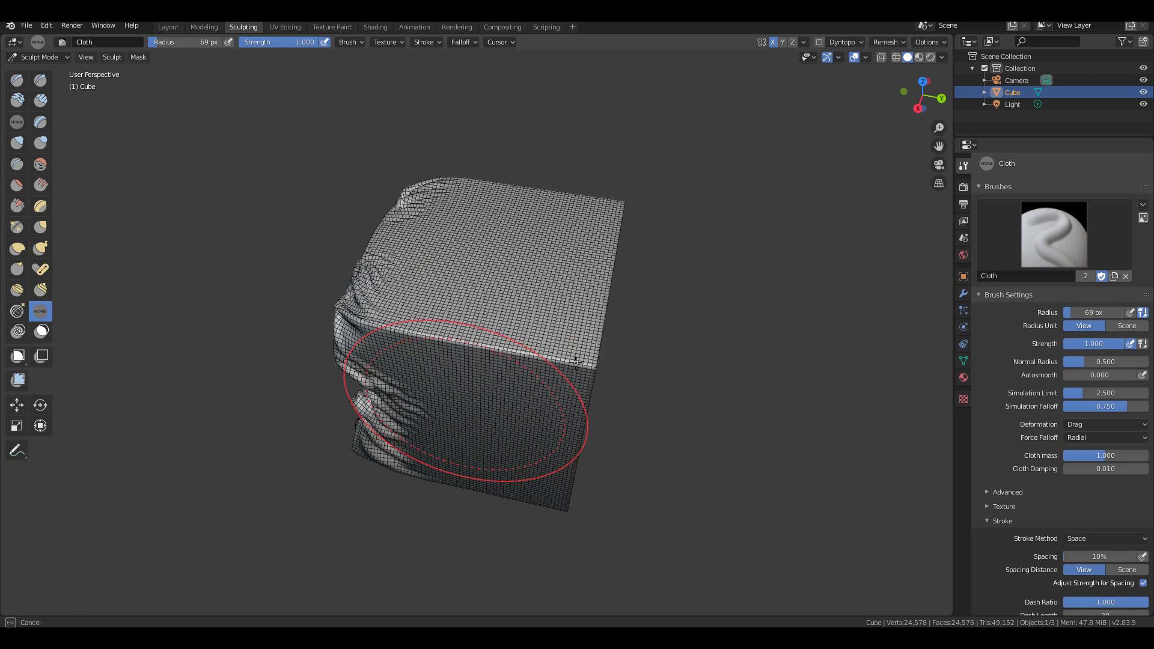
pyautogui.moveTo(558, 352); pyautogui.dragTo(481, 319)
pyautogui.moveTo(634, 485)
pyautogui.mouseDown(button='middle')
pyautogui.moveTo(614, 411)
pyautogui.moveTo(595, 406)
pyautogui.mouseUp(button='middle')
pyautogui.moveTo(528, 446); pyautogui.dragTo(514, 371)
pyautogui.moveTo(515, 325); pyautogui.dragTo(515, 326)
# - Add cloth drag folds to the cube's lower edges and adjoining side faces
pyautogui.moveTo(515, 325); pyautogui.dragTo(549, 461, button='middle')
pyautogui.moveTo(534, 428); pyautogui.dragTo(548, 499)
pyautogui.moveTo(548, 499); pyautogui.dragTo(623, 534, button='middle')
pyautogui.scroll(2, 478, 365)
pyautogui.moveTo(474, 419); pyautogui.dragTo(460, 346)
pyautogui.moveTo(496, 468); pyautogui.dragTo(513, 413, button='middle')
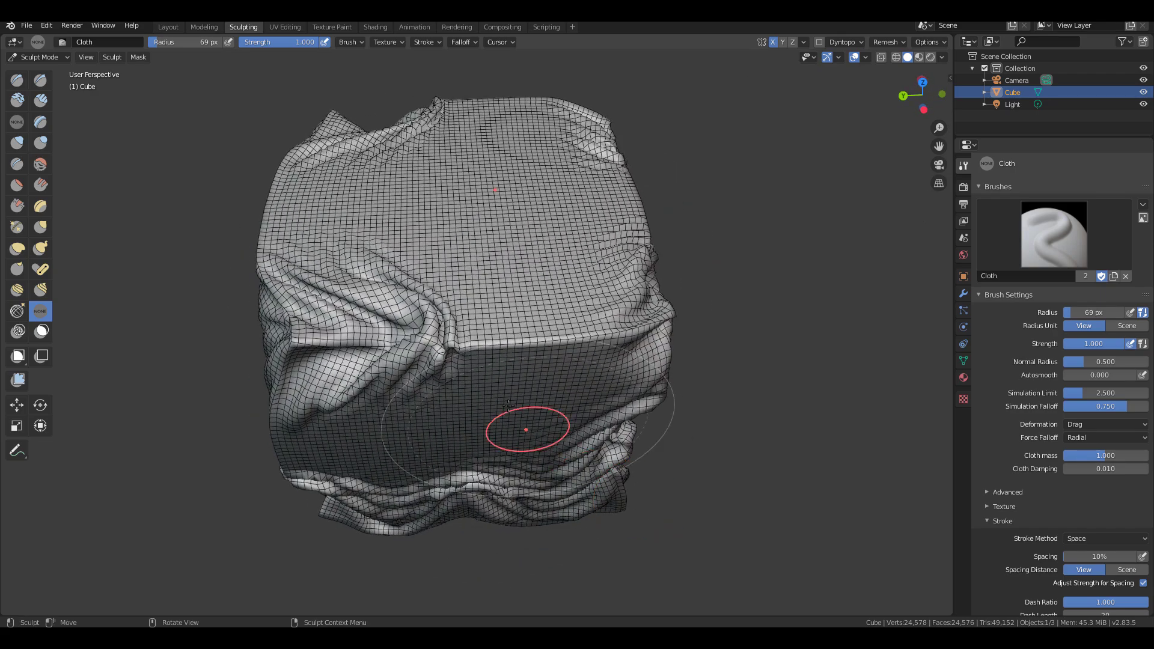
# - Drag the cube's upper edges inward to wrinkle the top face
pyautogui.moveTo(578, 334); pyautogui.dragTo(516, 328)
pyautogui.moveTo(505, 197)
pyautogui.mouseDown(button='middle')
pyautogui.moveTo(533, 283)
pyautogui.moveTo(497, 250)
pyautogui.mouseUp(button='middle')
pyautogui.moveTo(497, 250); pyautogui.dragTo(508, 205)
pyautogui.moveTo(363, 414); pyautogui.dragTo(408, 385, button='middle')
pyautogui.moveTo(410, 375); pyautogui.dragTo(450, 318)
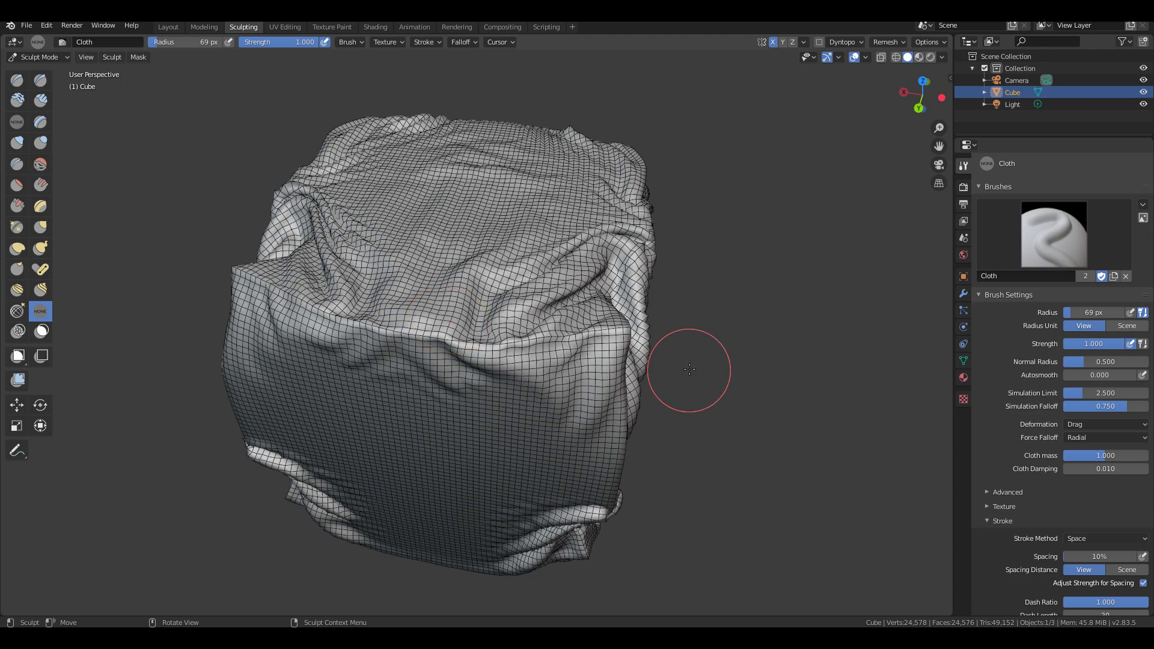
# - Pull broad horizontal folds upward across the cube's side face
pyautogui.moveTo(708, 412); pyautogui.dragTo(646, 408, button='middle')
pyautogui.moveTo(512, 393); pyautogui.dragTo(522, 334)
pyautogui.moveTo(508, 473); pyautogui.dragTo(515, 394)
pyautogui.moveTo(727, 366); pyautogui.dragTo(587, 392, button='middle')
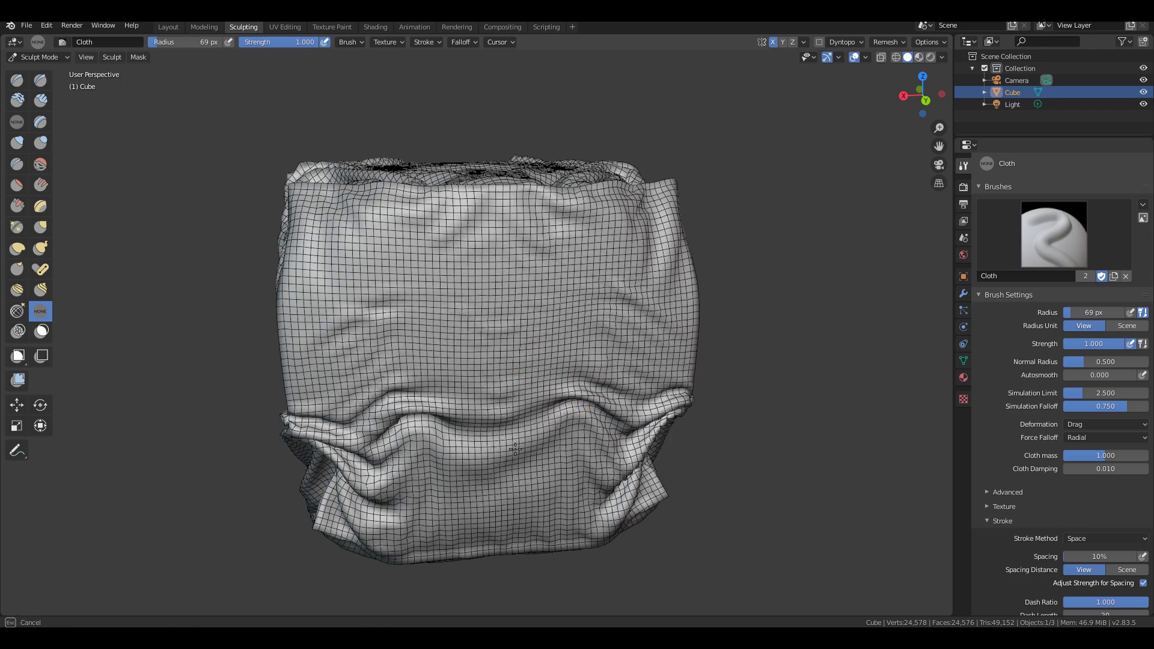
pyautogui.moveTo(419, 292); pyautogui.dragTo(415, 287)
# - Drag diagonal cloth folds from the edge across another side face of the cube
pyautogui.moveTo(730, 351); pyautogui.dragTo(808, 358, button='middle')
pyautogui.moveTo(631, 384)
pyautogui.mouseDown()
pyautogui.moveTo(587, 309)
pyautogui.moveTo(568, 301)
pyautogui.mouseUp()
pyautogui.moveTo(568, 300); pyautogui.dragTo(585, 321, button='middle')
pyautogui.moveTo(550, 274); pyautogui.dragTo(604, 354, button='middle')
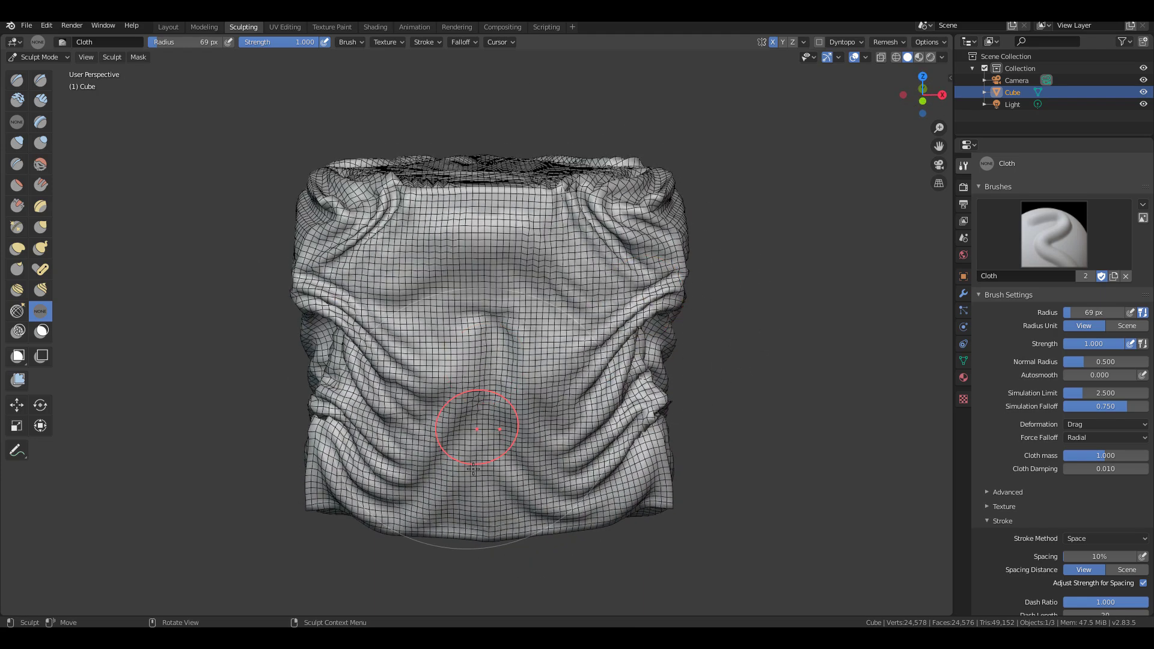
# - Deepen the folds on the side face and pull the cloth around the cube's upper corner inward
pyautogui.moveTo(572, 375)
pyautogui.mouseDown()
pyautogui.moveTo(598, 301)
pyautogui.moveTo(592, 276)
pyautogui.mouseUp()
pyautogui.moveTo(590, 280)
pyautogui.mouseDown()
pyautogui.moveTo(576, 271)
pyautogui.moveTo(570, 291)
pyautogui.mouseUp()
pyautogui.moveTo(592, 337)
pyautogui.mouseDown(button='middle')
pyautogui.moveTo(542, 384)
pyautogui.moveTo(496, 375)
pyautogui.moveTo(496, 424)
pyautogui.mouseUp(button='middle')
pyautogui.moveTo(562, 289); pyautogui.dragTo(489, 268)
pyautogui.moveTo(571, 399); pyautogui.dragTo(559, 368, button='middle')
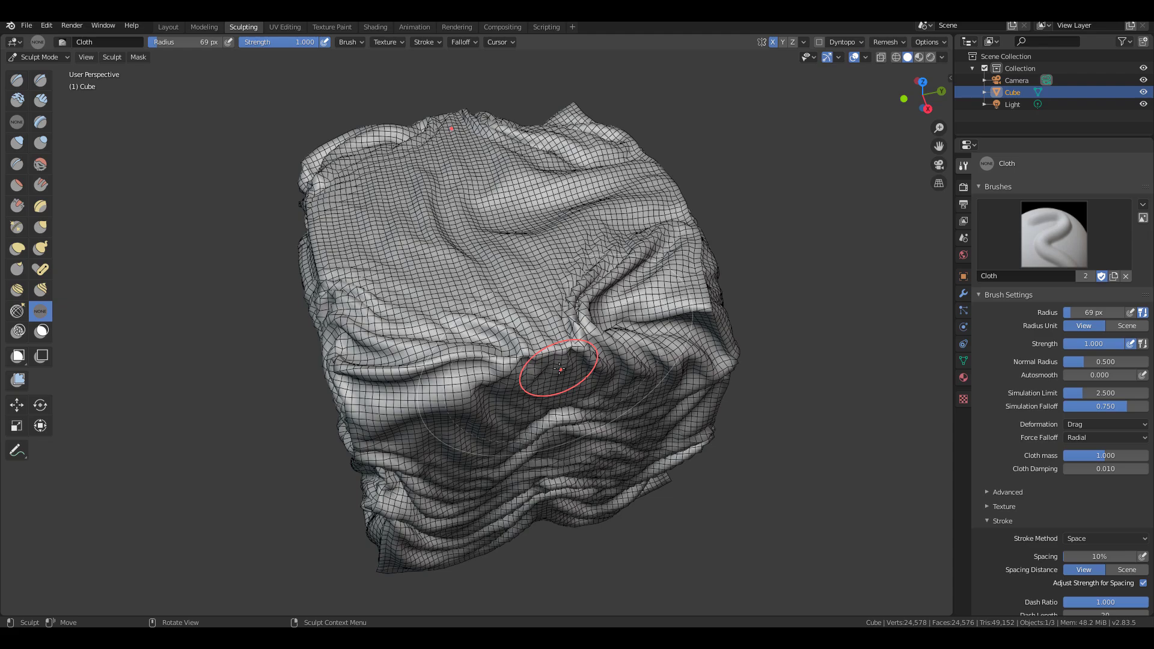
# - Drag further wrinkles into the remaining smooth areas of the cube's sides and top edges
pyautogui.moveTo(559, 368); pyautogui.dragTo(559, 283, button='middle')
pyautogui.moveTo(428, 370); pyautogui.dragTo(424, 276)
pyautogui.moveTo(567, 253); pyautogui.dragTo(573, 243)
pyautogui.moveTo(537, 370)
pyautogui.mouseDown(button='middle')
pyautogui.moveTo(679, 348)
pyautogui.moveTo(658, 270)
pyautogui.mouseUp(button='middle')
pyautogui.moveTo(444, 390); pyautogui.dragTo(575, 396)
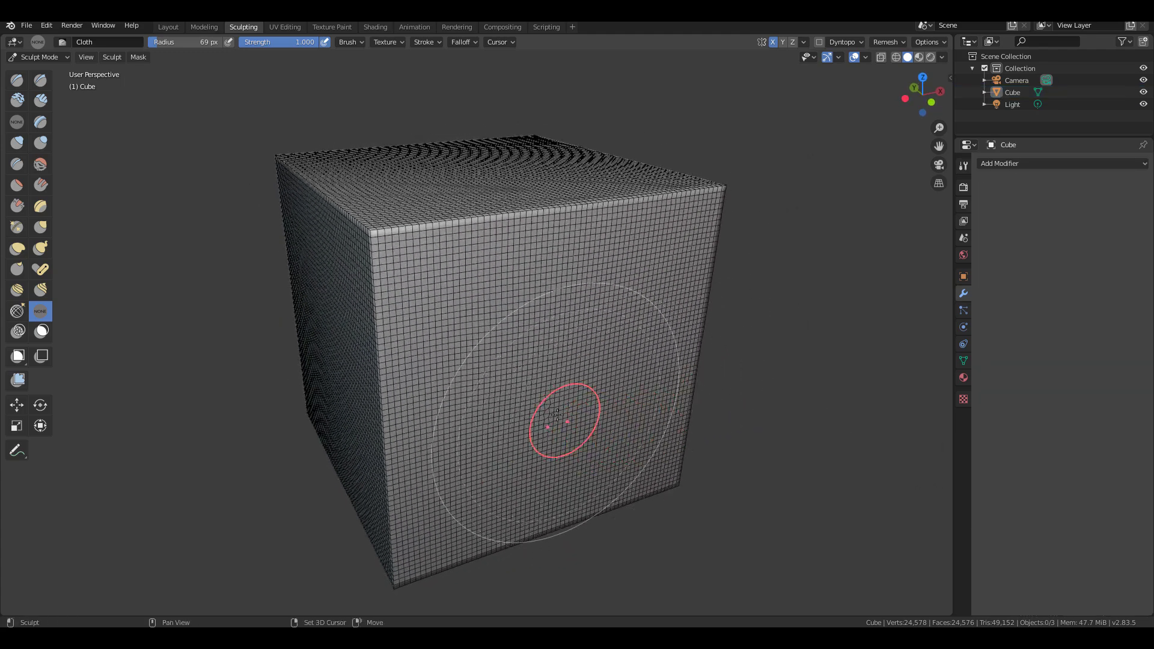
# - Mask the four upper corners of the unsculpted cube with the Mask brush
pyautogui.moveTo(546, 438); pyautogui.dragTo(301, 458, button='middle')
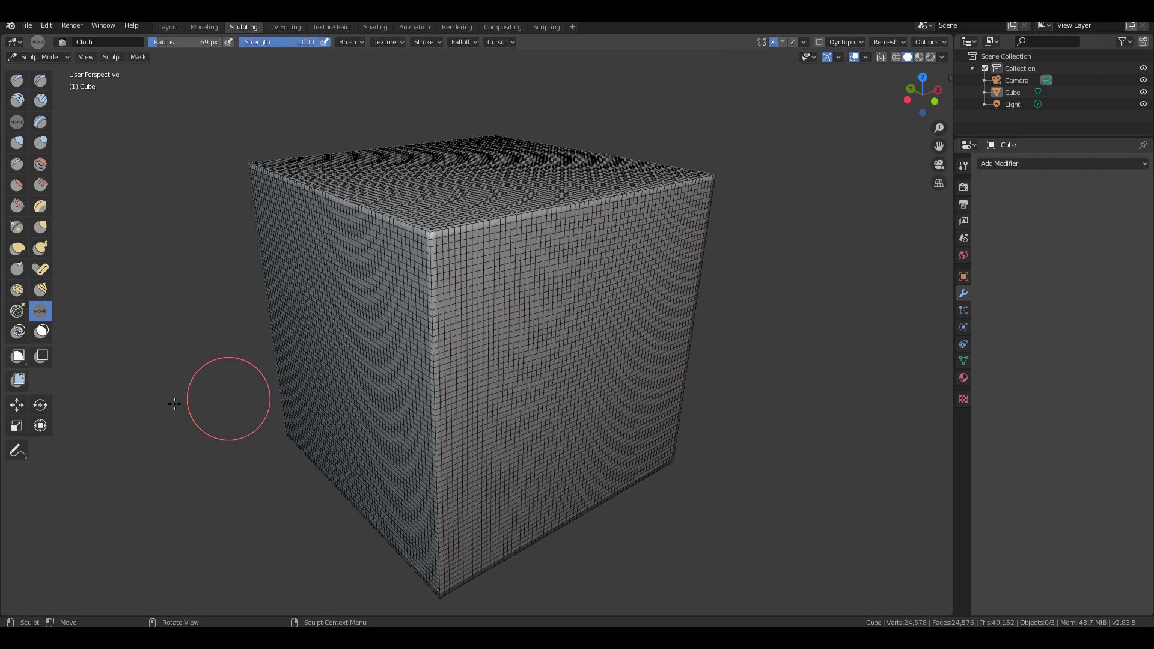
pyautogui.click(40, 331)
pyautogui.moveTo(399, 227); pyautogui.dragTo(706, 219, button='middle')
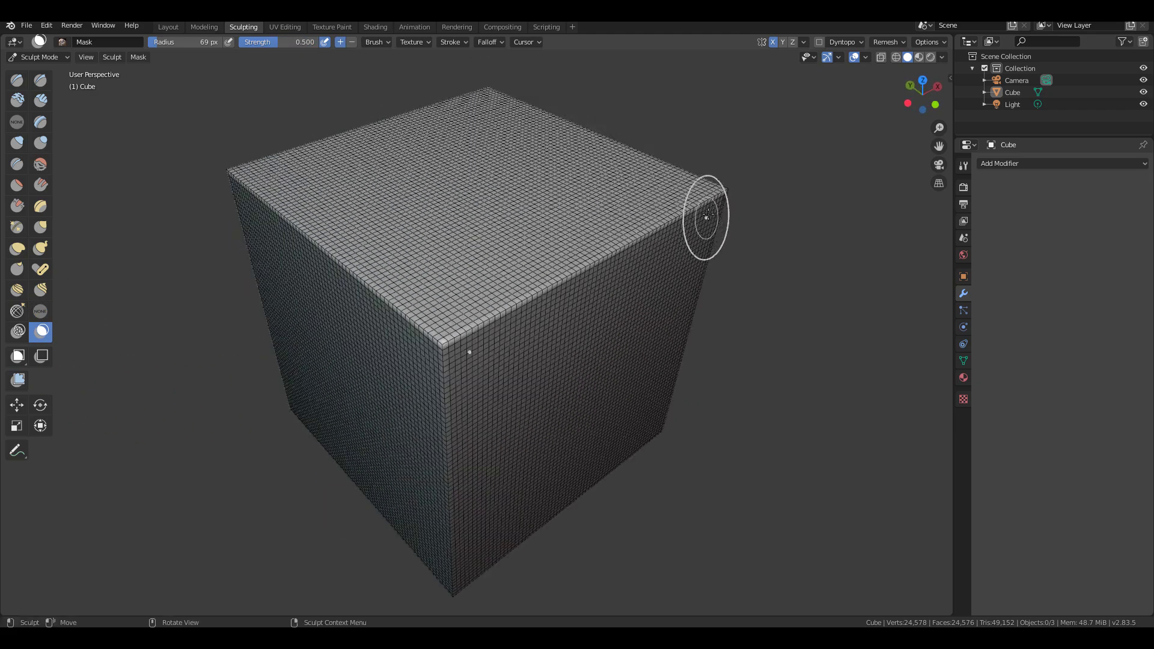
pyautogui.press('b')
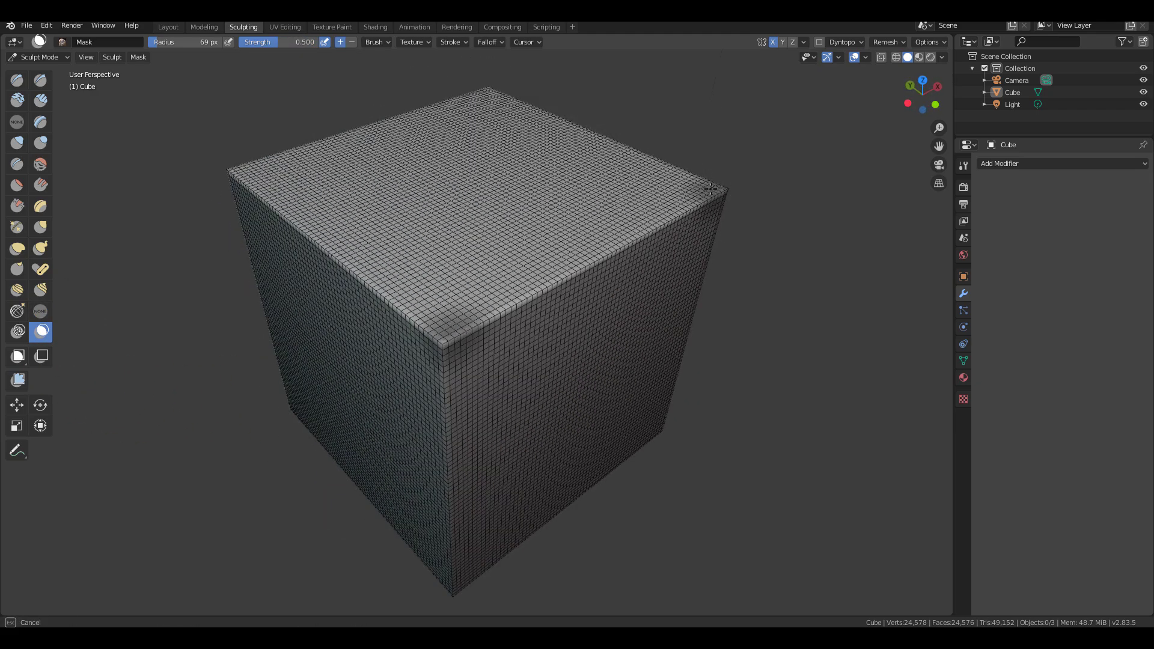
pyautogui.moveTo(715, 191); pyautogui.dragTo(708, 203)
pyautogui.moveTo(769, 282); pyautogui.dragTo(883, 306, button='middle')
pyautogui.moveTo(341, 395); pyautogui.dragTo(338, 391)
pyautogui.moveTo(408, 383); pyautogui.dragTo(524, 377, button='middle')
pyautogui.moveTo(702, 307); pyautogui.dragTo(711, 309)
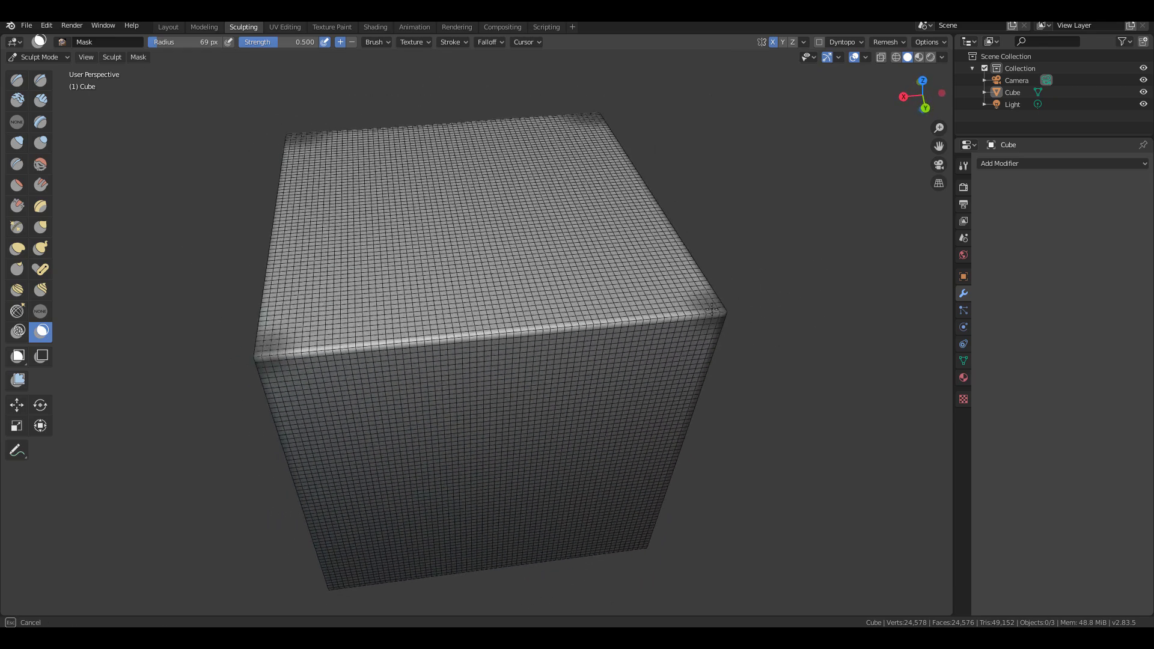
pyautogui.press('Escape')
# - Mask a mirrored pair of round spots in the middle of the cube's top face
pyautogui.click(539, 213)
pyautogui.click(398, 225)
pyautogui.moveTo(398, 226)
pyautogui.mouseDown(button='middle')
pyautogui.moveTo(660, 286)
pyautogui.moveTo(747, 224)
pyautogui.moveTo(725, 100)
pyautogui.mouseUp(button='middle')
pyautogui.click(774, 42)
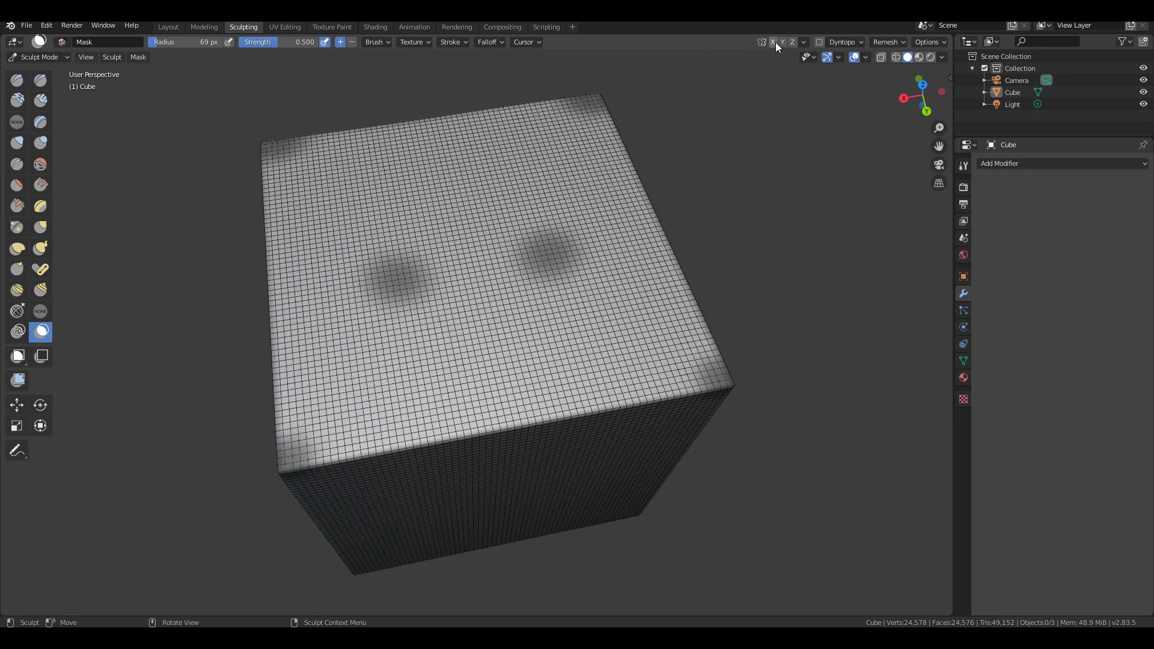
# - Join the central mask spots into a band and extend the corner masks inward across the top face
pyautogui.moveTo(526, 309); pyautogui.dragTo(463, 215, button='middle')
pyautogui.moveTo(462, 215); pyautogui.dragTo(494, 220)
pyautogui.moveTo(492, 247)
pyautogui.mouseDown(button='middle')
pyautogui.moveTo(639, 275)
pyautogui.moveTo(682, 306)
pyautogui.moveTo(696, 294)
pyautogui.mouseUp(button='middle')
pyautogui.moveTo(394, 367)
pyautogui.mouseDown()
pyautogui.moveTo(472, 268)
pyautogui.moveTo(420, 325)
pyautogui.mouseUp()
pyautogui.moveTo(602, 240); pyautogui.dragTo(729, 226, button='middle')
pyautogui.moveTo(697, 202); pyautogui.dragTo(628, 220)
pyautogui.moveTo(638, 227)
pyautogui.mouseDown(button='middle')
pyautogui.moveTo(649, 210)
pyautogui.moveTo(589, 231)
pyautogui.mouseUp(button='middle')
pyautogui.moveTo(616, 289); pyautogui.dragTo(643, 234, button='middle')
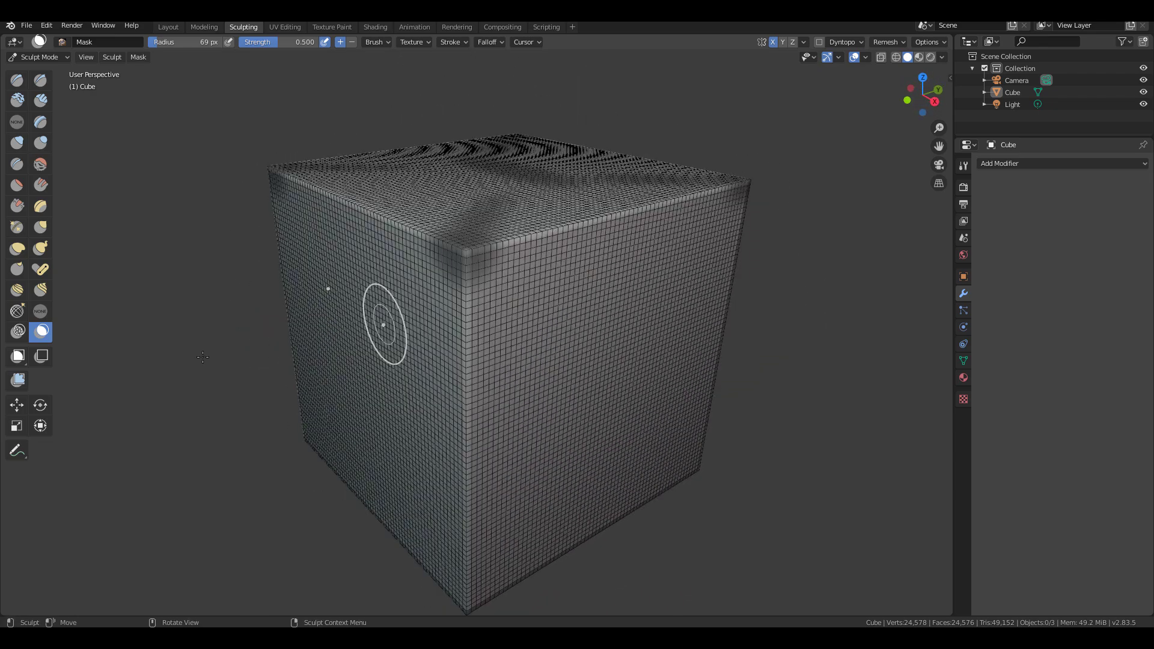
# - Drag cloth folds into the cube's upper edges between the masked corners using the Cloth brush
pyautogui.click(42, 311)
pyautogui.moveTo(618, 280); pyautogui.dragTo(515, 348)
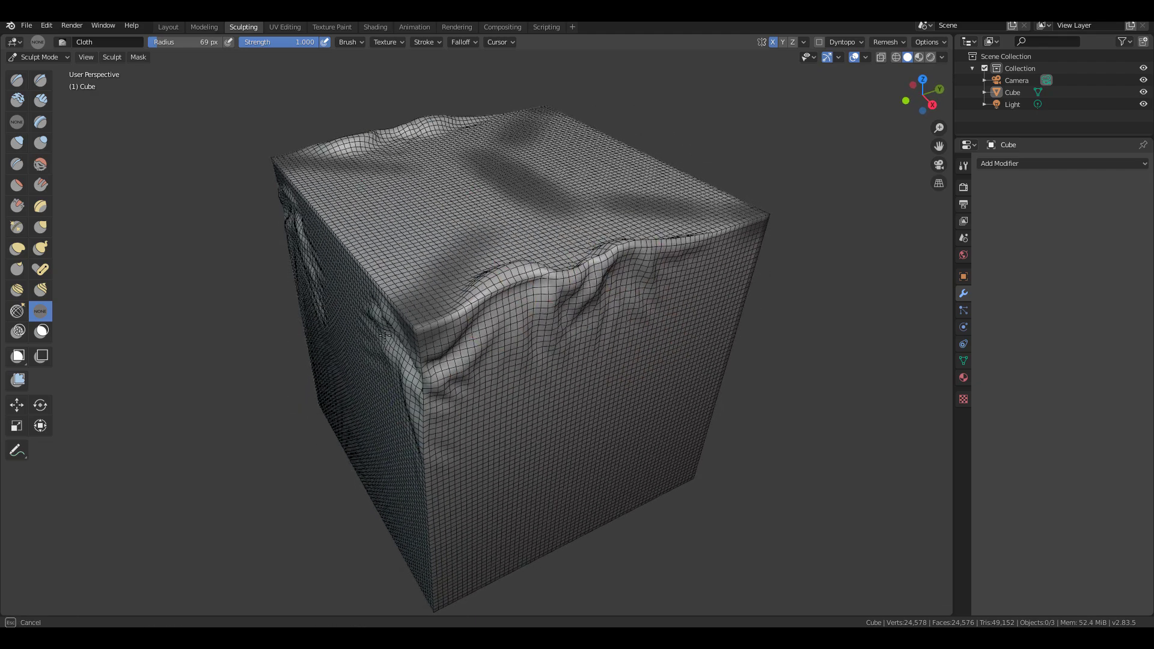
pyautogui.moveTo(383, 325); pyautogui.dragTo(527, 319, button='middle')
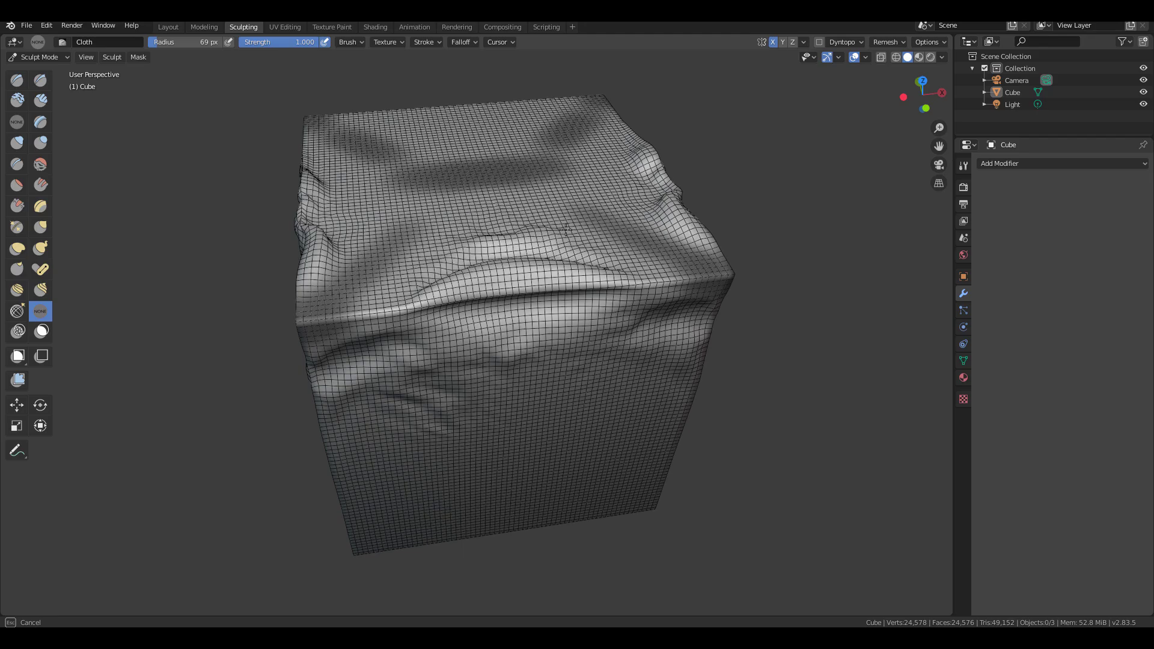
pyautogui.moveTo(554, 222); pyautogui.dragTo(621, 308, button='middle')
pyautogui.moveTo(325, 355); pyautogui.dragTo(386, 258)
pyautogui.moveTo(523, 321)
pyautogui.mouseDown(button='middle')
pyautogui.moveTo(571, 291)
pyautogui.moveTo(619, 289)
pyautogui.mouseUp(button='middle')
pyautogui.moveTo(548, 327); pyautogui.dragTo(565, 276)
# - Drag the cube's remaining upper edges and unmasked top-face areas into folds around the masked regions
pyautogui.moveTo(646, 287); pyautogui.dragTo(727, 289, button='middle')
pyautogui.moveTo(453, 328); pyautogui.dragTo(487, 239)
pyautogui.moveTo(471, 243); pyautogui.dragTo(527, 335, button='middle')
pyautogui.moveTo(524, 332); pyautogui.dragTo(480, 259)
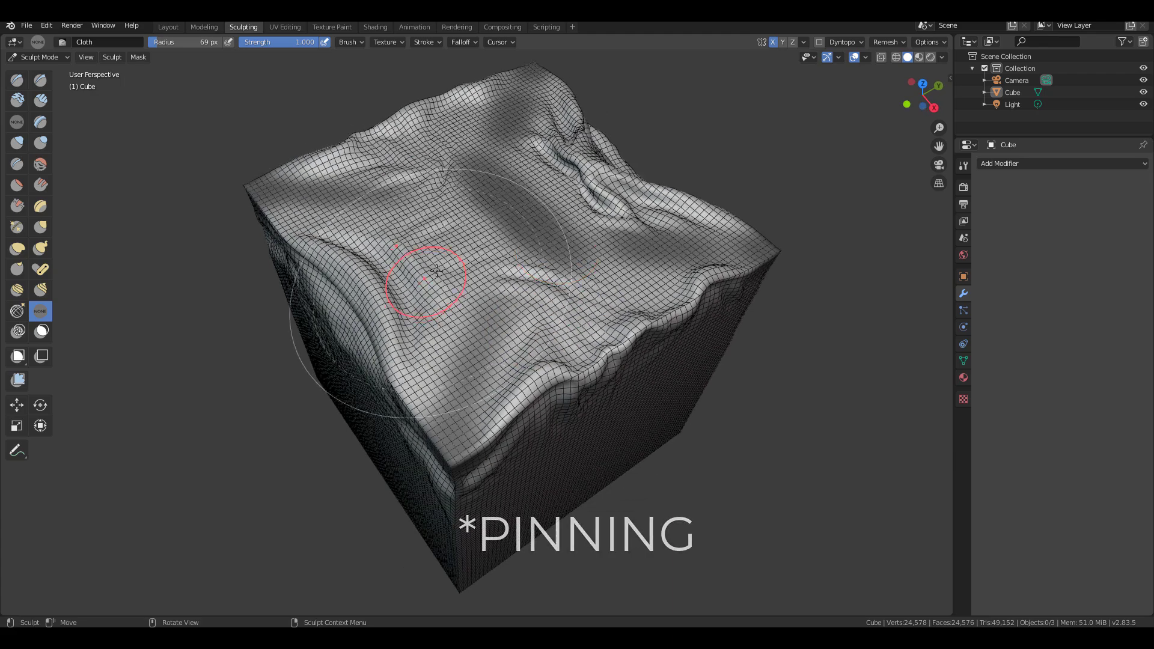
pyautogui.moveTo(427, 276); pyautogui.dragTo(486, 278, button='middle')
pyautogui.moveTo(488, 277); pyautogui.dragTo(459, 226)
pyautogui.moveTo(459, 226); pyautogui.dragTo(528, 241, button='middle')
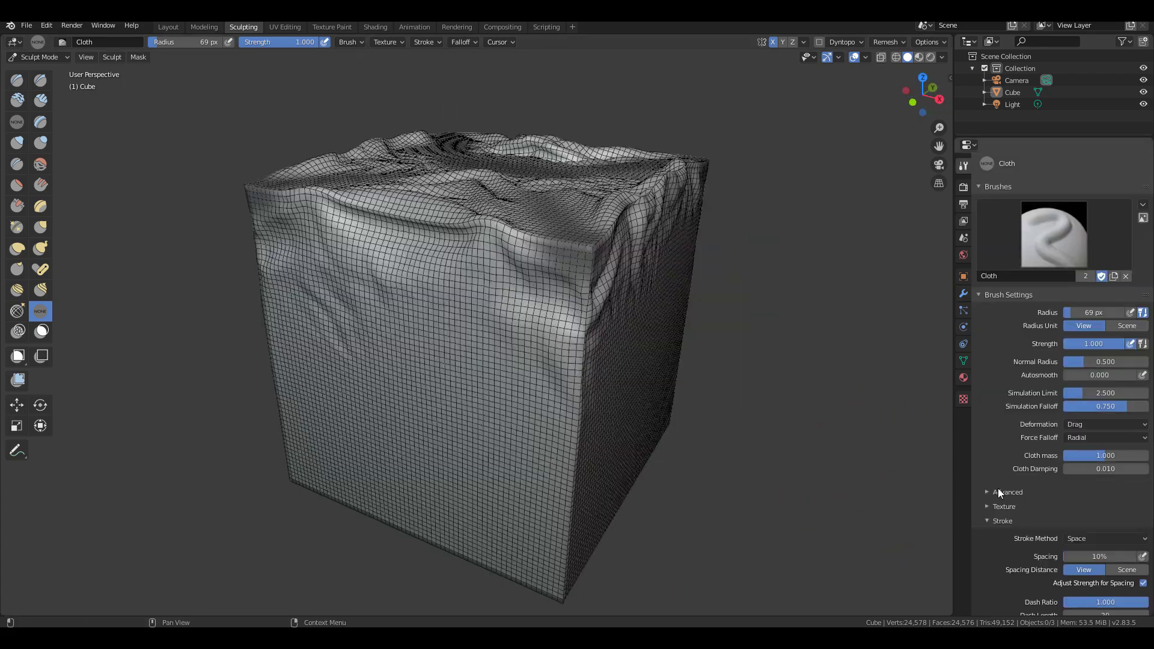
# - Set the Cloth brush deformation to Push and dent the lower part of the cube's vertical corner edge
pyautogui.click(1079, 423)
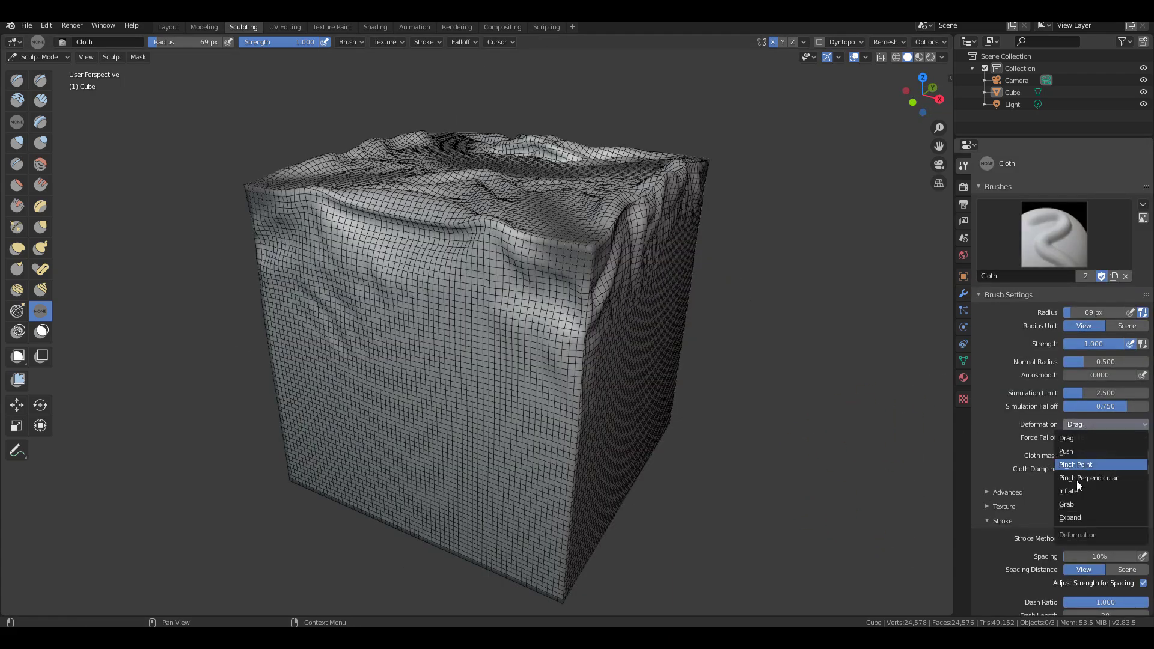
pyautogui.click(1074, 450)
pyautogui.moveTo(726, 481); pyautogui.dragTo(691, 420, button='middle')
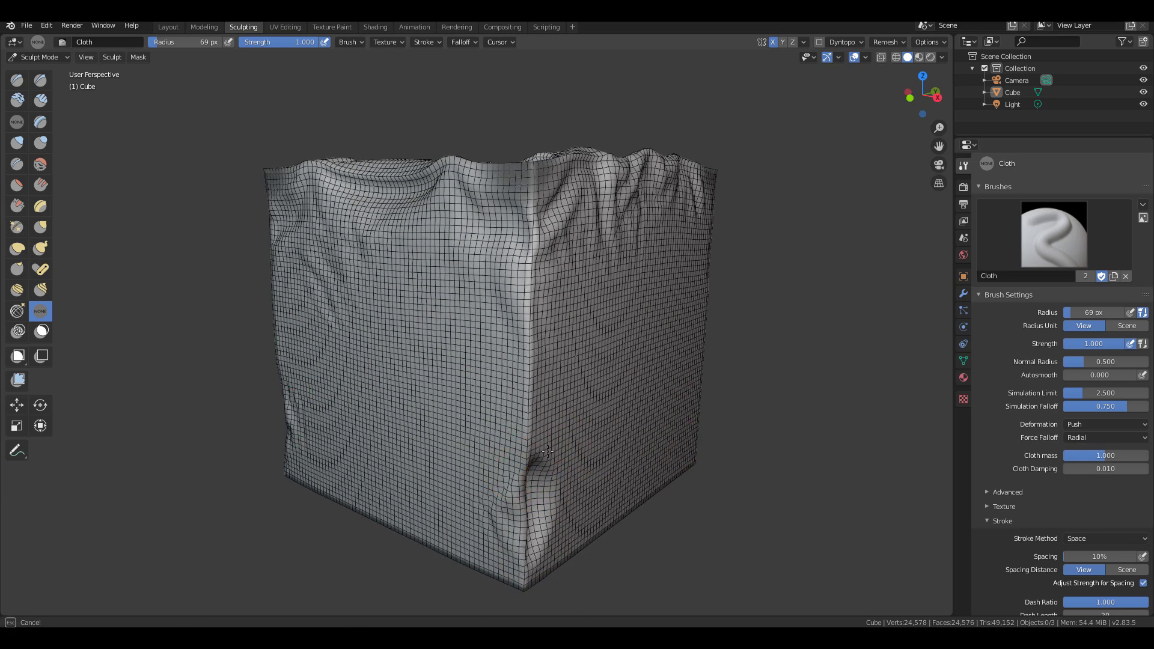
pyautogui.moveTo(515, 397); pyautogui.dragTo(556, 559)
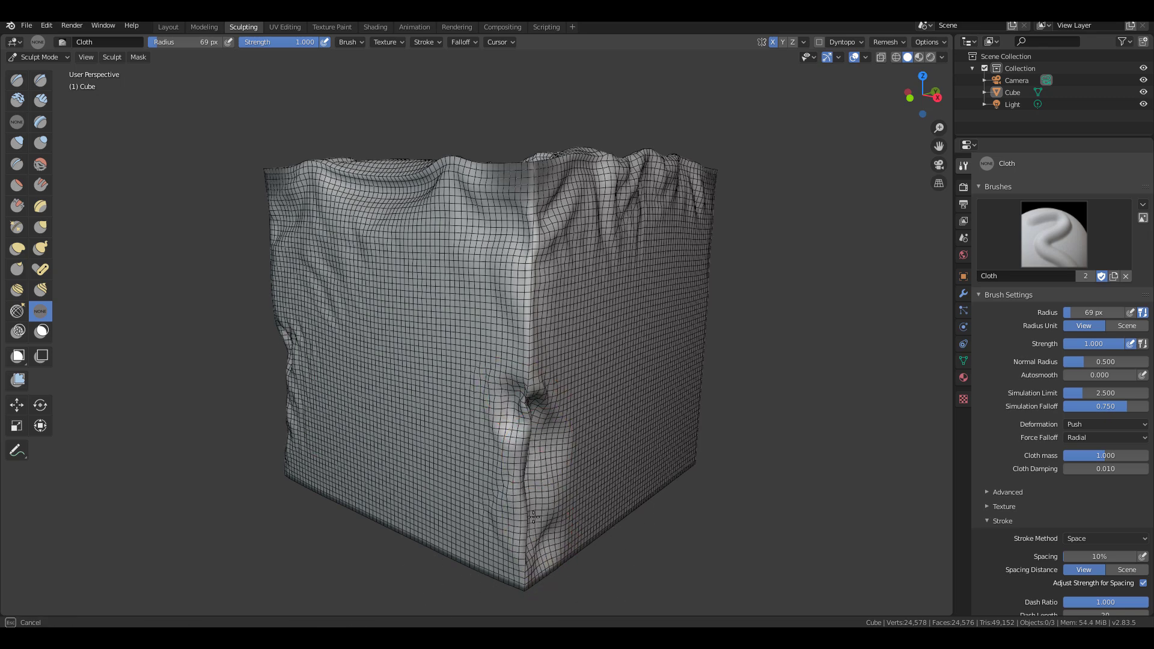
pyautogui.moveTo(508, 523); pyautogui.dragTo(474, 528)
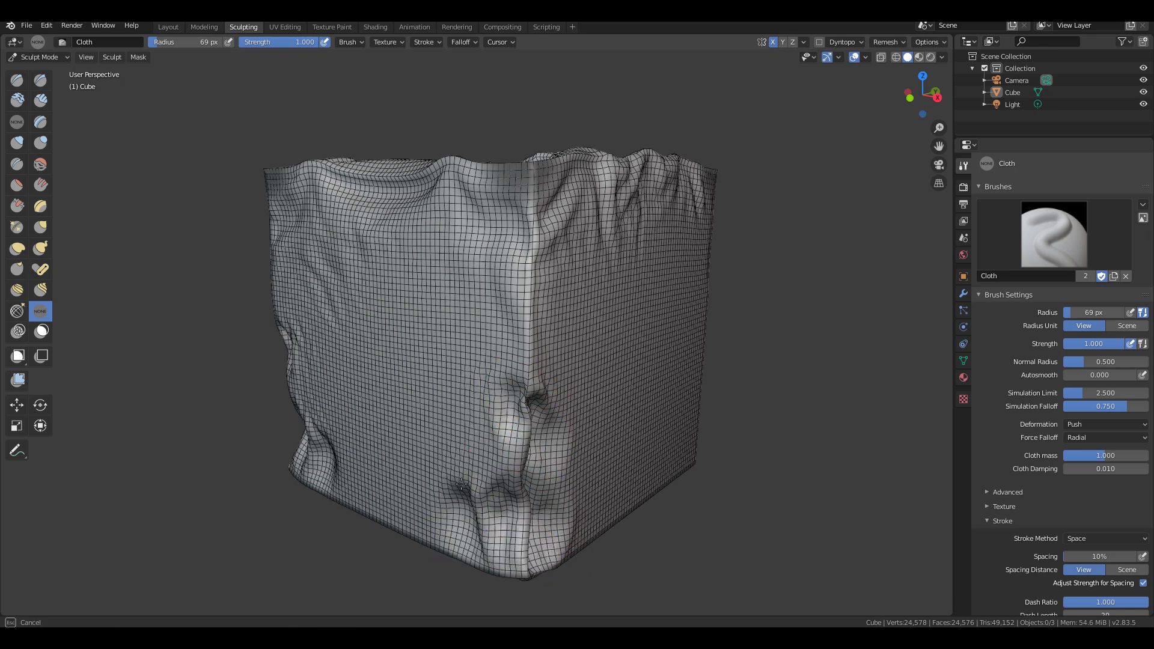
# - Push dents along the bottom of the side face and up the middle of the vertical corner edge
pyautogui.moveTo(461, 485); pyautogui.dragTo(457, 464)
pyautogui.moveTo(419, 532); pyautogui.dragTo(409, 474)
pyautogui.moveTo(372, 511); pyautogui.dragTo(361, 448)
pyautogui.moveTo(514, 391); pyautogui.dragTo(528, 295)
# - Push folds into the adjacent side face's vertical edge, lower corner and lower middle area
pyautogui.moveTo(530, 300)
pyautogui.mouseDown(button='middle')
pyautogui.moveTo(506, 329)
pyautogui.moveTo(472, 303)
pyautogui.mouseUp(button='middle')
pyautogui.moveTo(713, 334); pyautogui.dragTo(709, 262)
pyautogui.moveTo(680, 366)
pyautogui.mouseDown(button='middle')
pyautogui.moveTo(643, 410)
pyautogui.moveTo(644, 373)
pyautogui.mouseUp(button='middle')
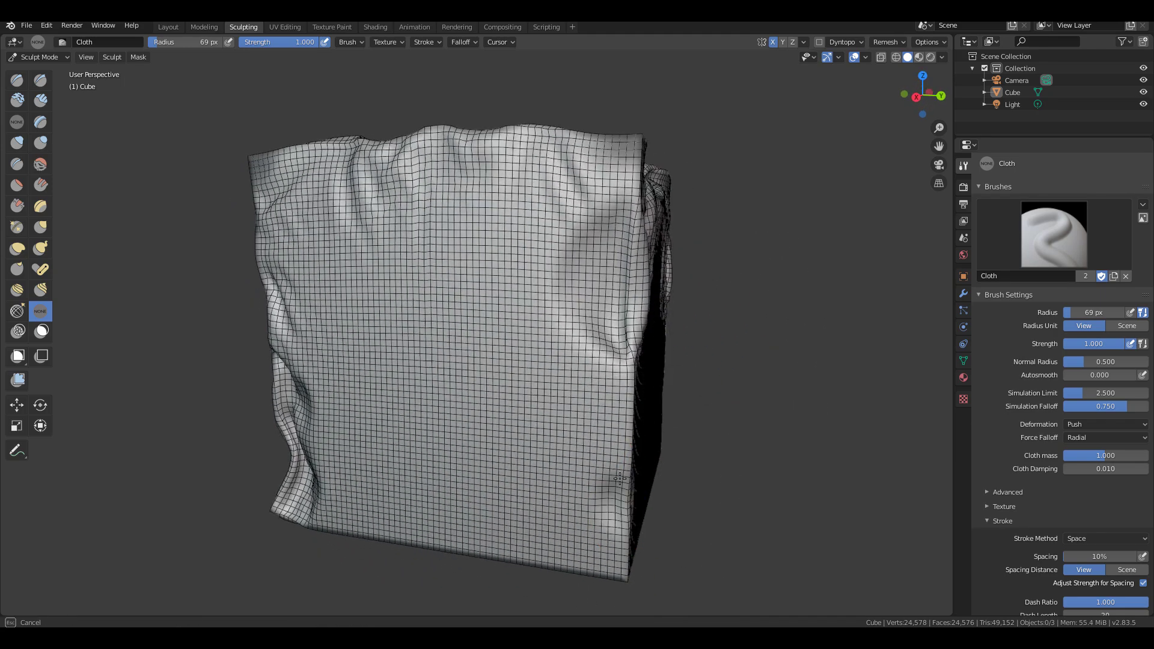
pyautogui.moveTo(575, 452); pyautogui.dragTo(619, 419)
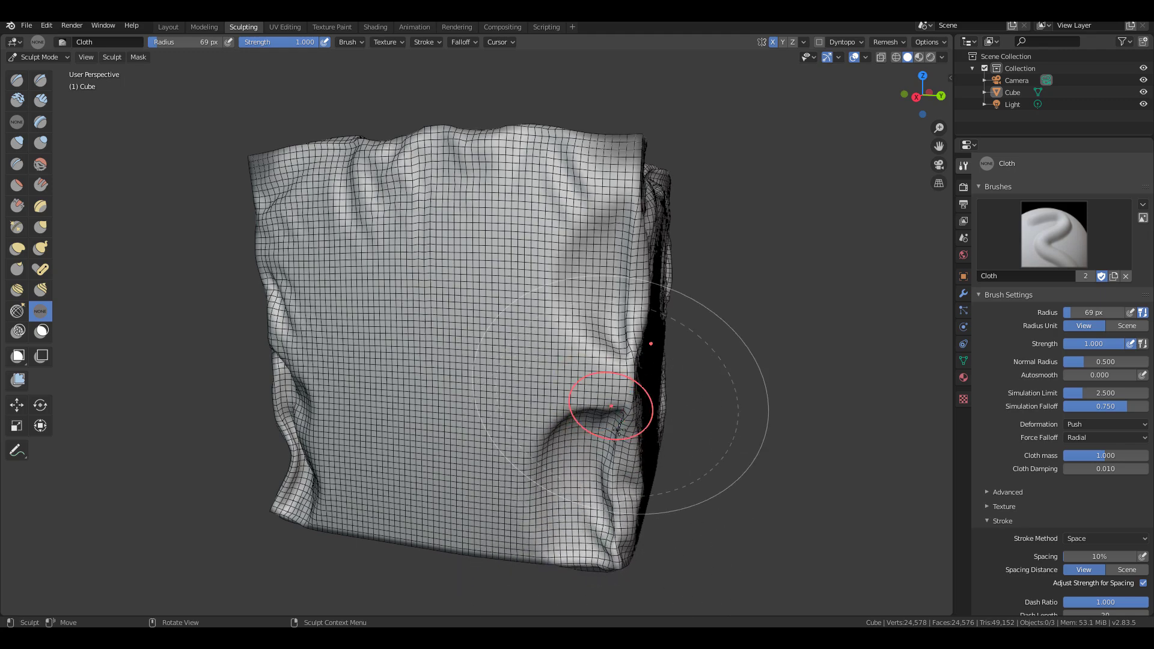
pyautogui.moveTo(628, 363)
pyautogui.mouseDown(button='middle')
pyautogui.moveTo(610, 381)
pyautogui.moveTo(589, 489)
pyautogui.mouseUp(button='middle')
pyautogui.moveTo(590, 489)
pyautogui.mouseDown()
pyautogui.moveTo(453, 507)
pyautogui.moveTo(535, 310)
pyautogui.mouseUp()
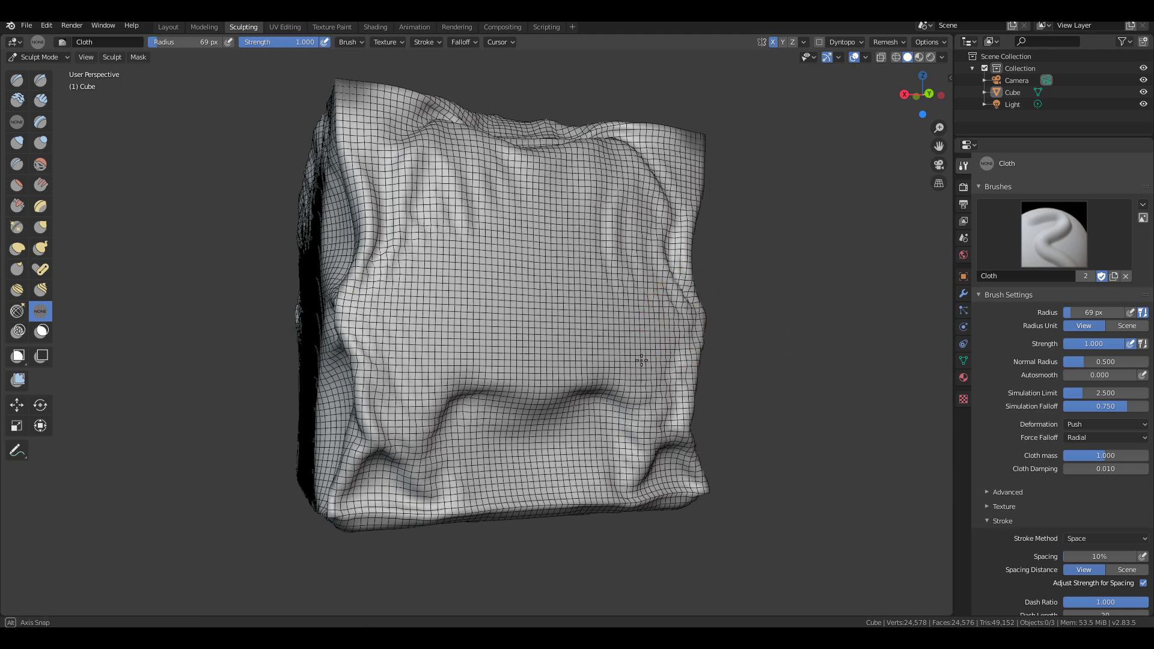
# - Push additional creases around the edges and lower area of the cube's next side face
pyautogui.moveTo(648, 356); pyautogui.dragTo(604, 390, button='middle')
pyautogui.moveTo(623, 433); pyautogui.dragTo(591, 355)
pyautogui.moveTo(631, 261); pyautogui.dragTo(592, 265)
pyautogui.moveTo(502, 444); pyautogui.dragTo(556, 409)
pyautogui.moveTo(556, 409)
pyautogui.mouseDown(button='middle')
pyautogui.moveTo(651, 351)
pyautogui.moveTo(692, 368)
pyautogui.mouseUp(button='middle')
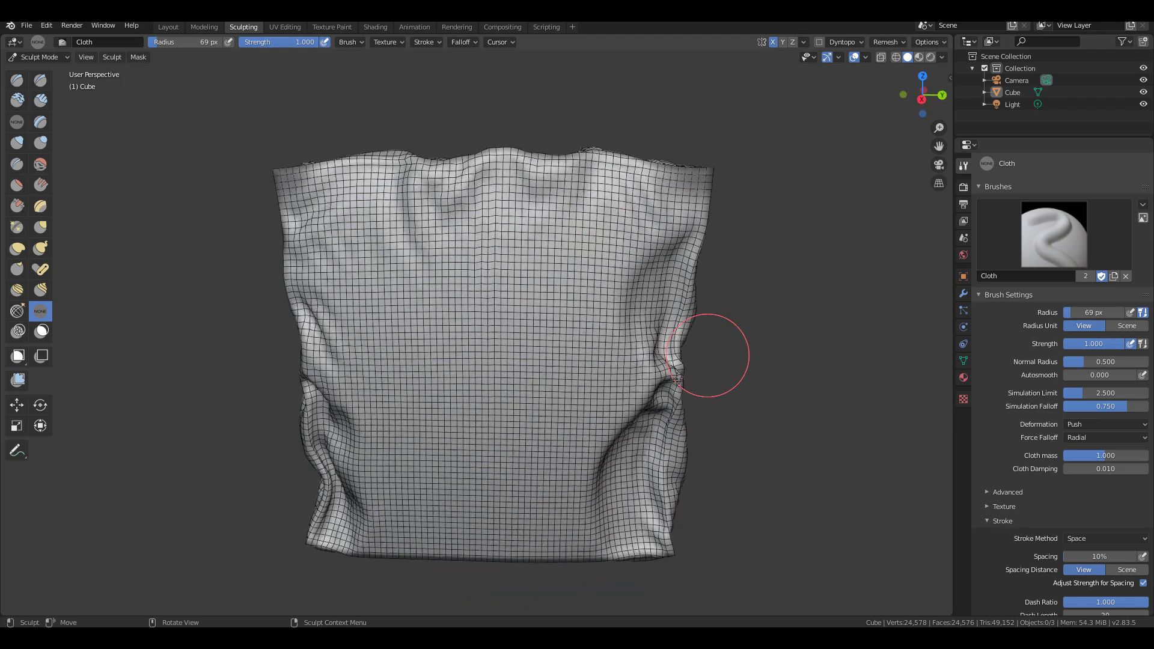
# - Push two broad dents into the middle of the side face
pyautogui.moveTo(658, 494); pyautogui.dragTo(720, 575)
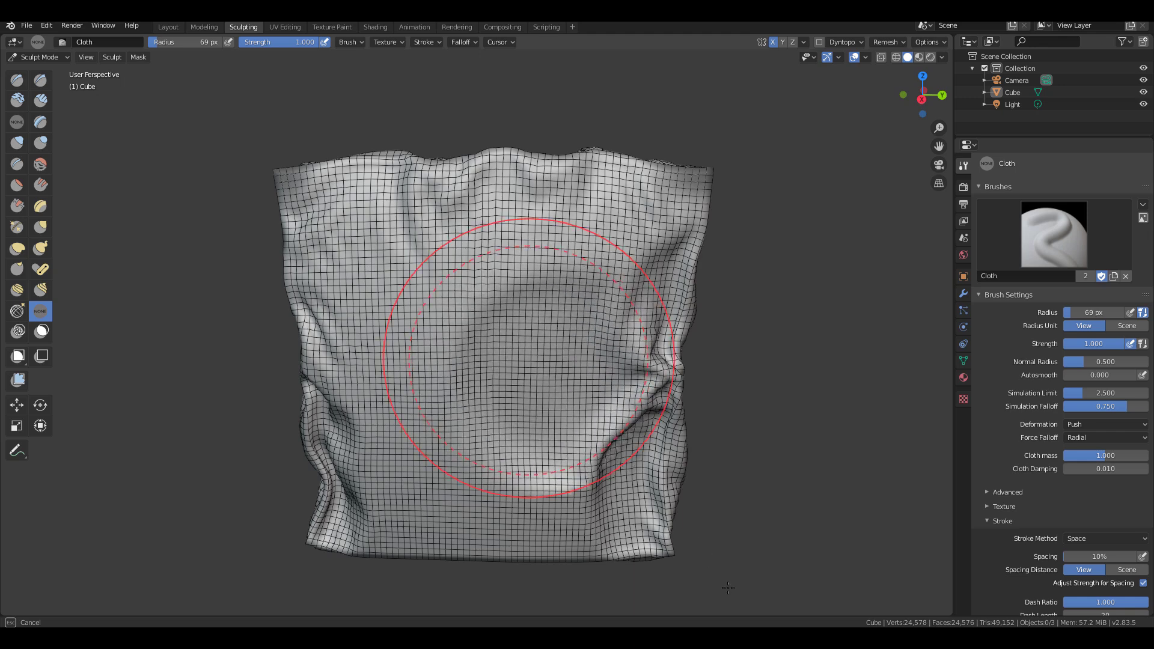
pyautogui.moveTo(469, 424); pyautogui.dragTo(577, 528)
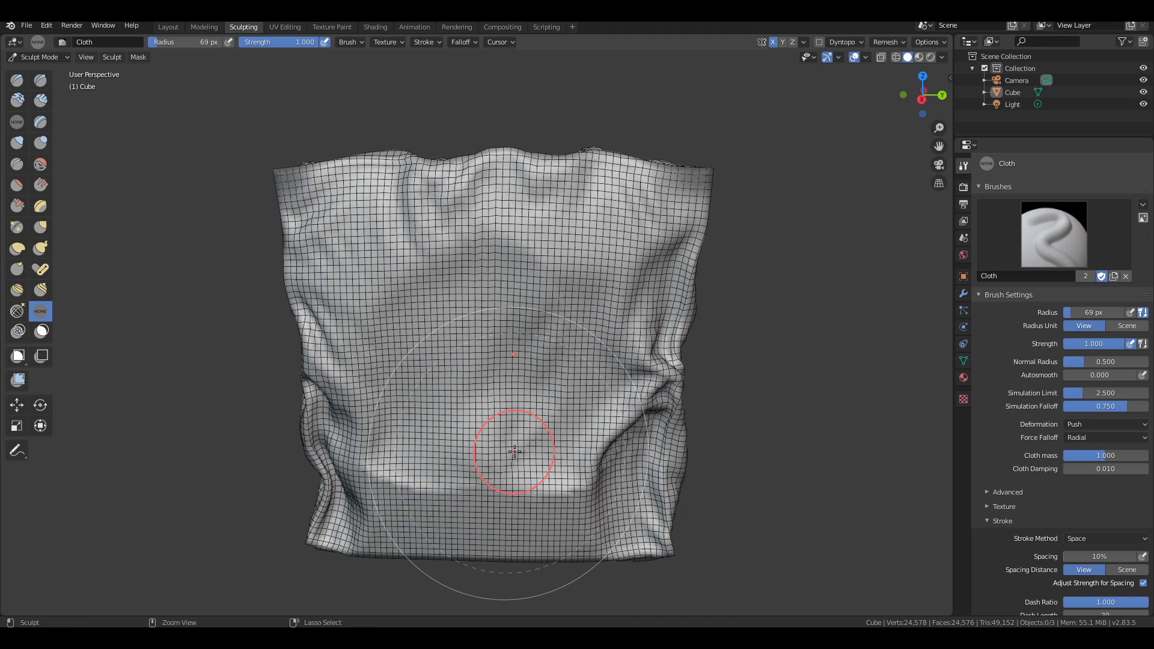
# - Undo the central dents and the preceding push strokes on the side face
pyautogui.hotkey('ctrl', 'z')
pyautogui.hotkey('ctrl', 'z')
pyautogui.hotkey('ctrl', 'z')
pyautogui.hotkey('ctrl', 'z')
pyautogui.hotkey('ctrl', 'z')
pyautogui.hotkey('ctrl', 'z')
pyautogui.hotkey('ctrl', 'z')
pyautogui.hotkey('ctrl', 'z')
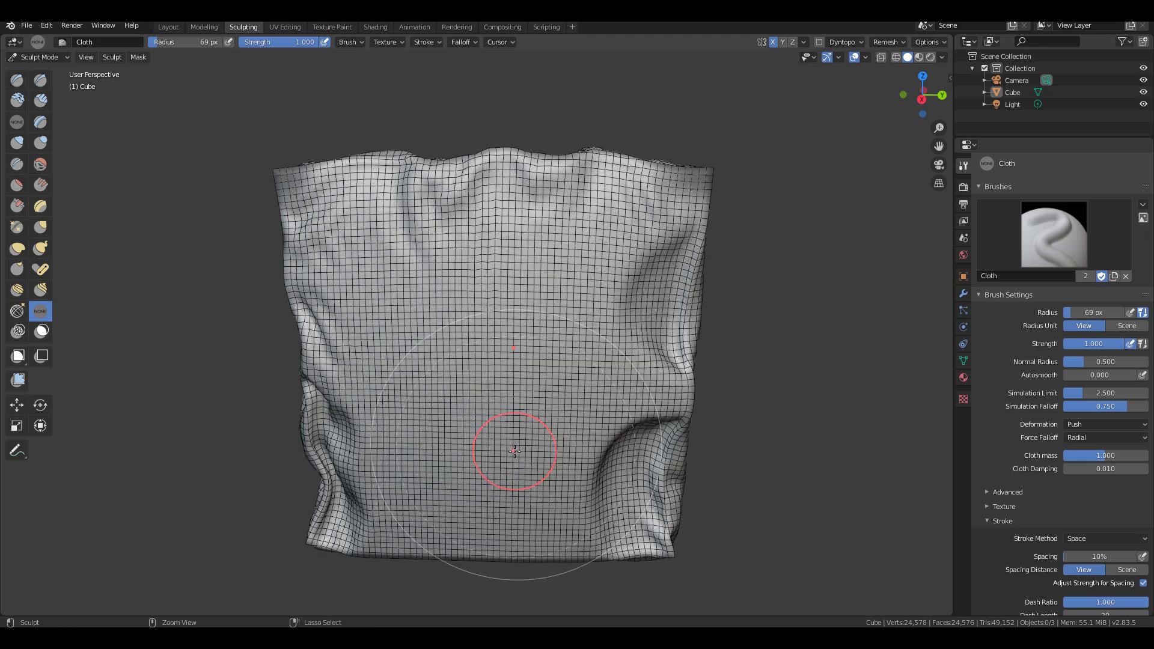
# - Try to push deep folds into the middle and lower areas of the adjacent side faces, and undo them
pyautogui.moveTo(607, 394)
pyautogui.mouseDown(button='middle')
pyautogui.moveTo(648, 420)
pyautogui.moveTo(634, 416)
pyautogui.mouseUp(button='middle')
pyautogui.scroll(-2, 625, 411)
pyautogui.moveTo(550, 359); pyautogui.dragTo(648, 479)
pyautogui.scroll(1, 637, 500)
pyautogui.scroll(2, 645, 492)
pyautogui.moveTo(574, 430); pyautogui.dragTo(613, 391, button='middle')
pyautogui.moveTo(593, 232)
pyautogui.mouseDown()
pyautogui.moveTo(625, 226)
pyautogui.moveTo(682, 387)
pyautogui.mouseUp()
pyautogui.moveTo(681, 387)
pyautogui.mouseDown(button='middle')
pyautogui.moveTo(318, 272)
pyautogui.moveTo(520, 294)
pyautogui.mouseUp(button='middle')
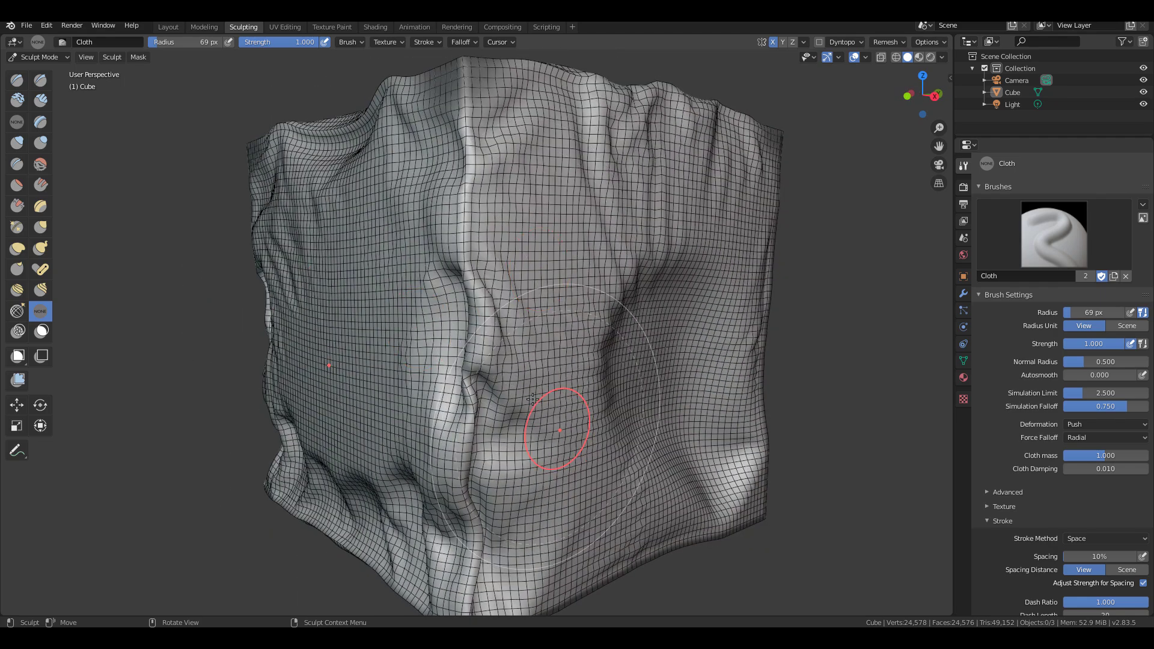
pyautogui.moveTo(561, 433); pyautogui.dragTo(501, 384, button='middle')
pyautogui.hotkey('ctrl', 'z')
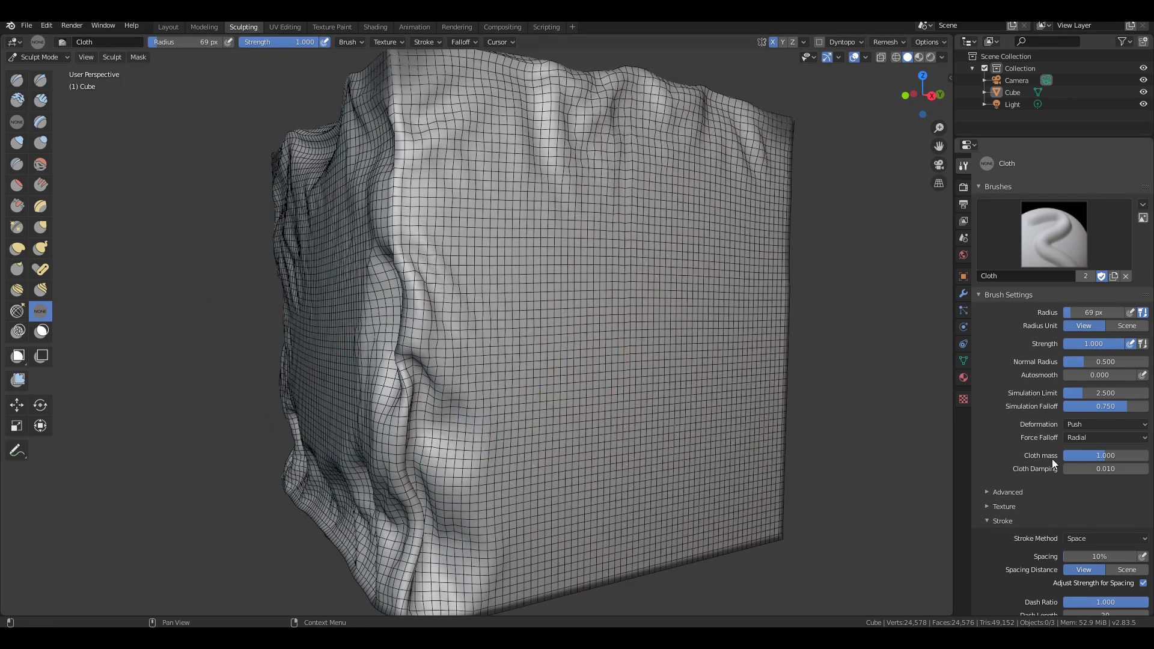
# - Set the Cloth brush deformation to Pinch Point and pinch several spots along the lower part of the vertical corner edge
pyautogui.click(1090, 427)
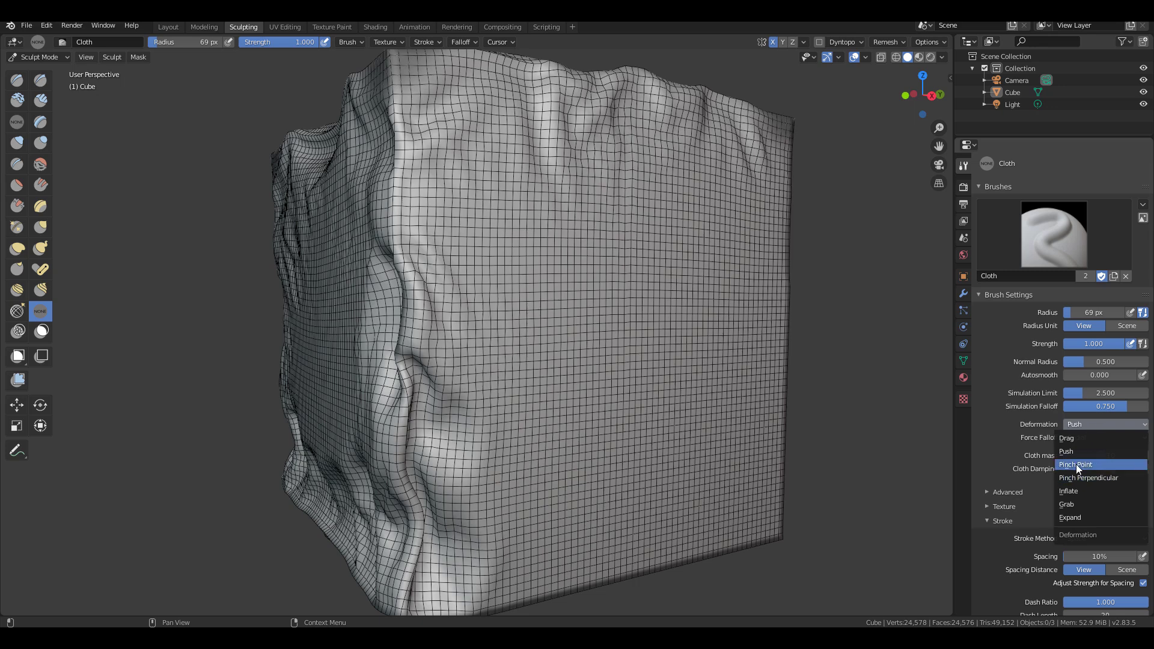
pyautogui.click(1095, 468)
pyautogui.moveTo(766, 277); pyautogui.dragTo(742, 281, button='middle')
pyautogui.moveTo(739, 320)
pyautogui.mouseDown()
pyautogui.moveTo(764, 369)
pyautogui.moveTo(760, 412)
pyautogui.mouseUp()
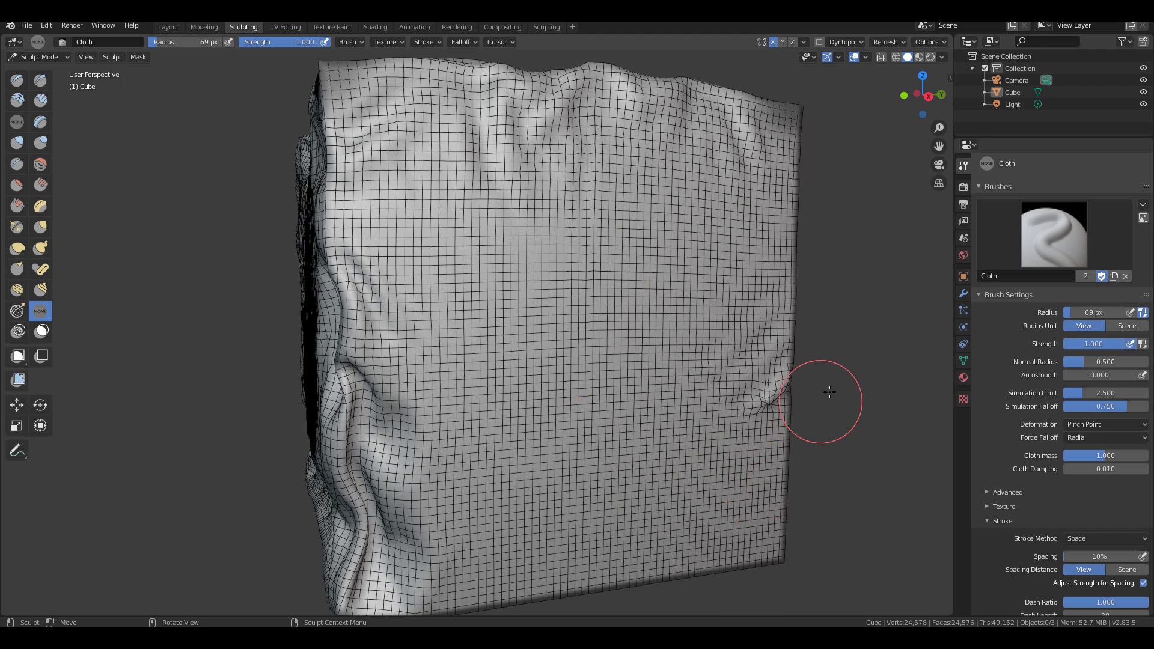
pyautogui.moveTo(832, 402); pyautogui.dragTo(781, 379, button='middle')
pyautogui.moveTo(636, 477)
pyautogui.mouseDown()
pyautogui.moveTo(625, 423)
pyautogui.moveTo(639, 462)
pyautogui.moveTo(631, 449)
pyautogui.mouseUp()
pyautogui.moveTo(654, 498); pyautogui.dragTo(638, 470)
pyautogui.moveTo(666, 502); pyautogui.dragTo(608, 501, button='middle')
pyautogui.moveTo(436, 434)
pyautogui.mouseDown()
pyautogui.moveTo(445, 413)
pyautogui.moveTo(433, 484)
pyautogui.moveTo(428, 363)
pyautogui.moveTo(447, 355)
pyautogui.mouseUp()
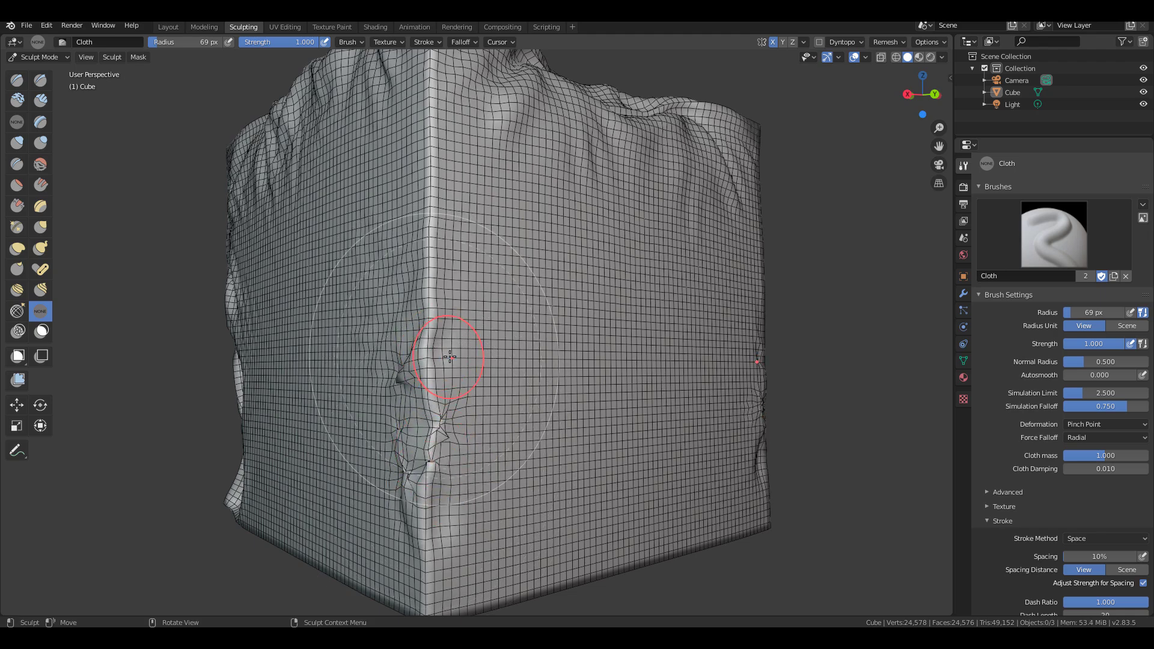
# - Pinch more spots up the middle of the side face's vertical edge and near its upper end
pyautogui.moveTo(453, 343)
pyautogui.mouseDown(button='middle')
pyautogui.moveTo(503, 334)
pyautogui.moveTo(611, 405)
pyautogui.mouseUp(button='middle')
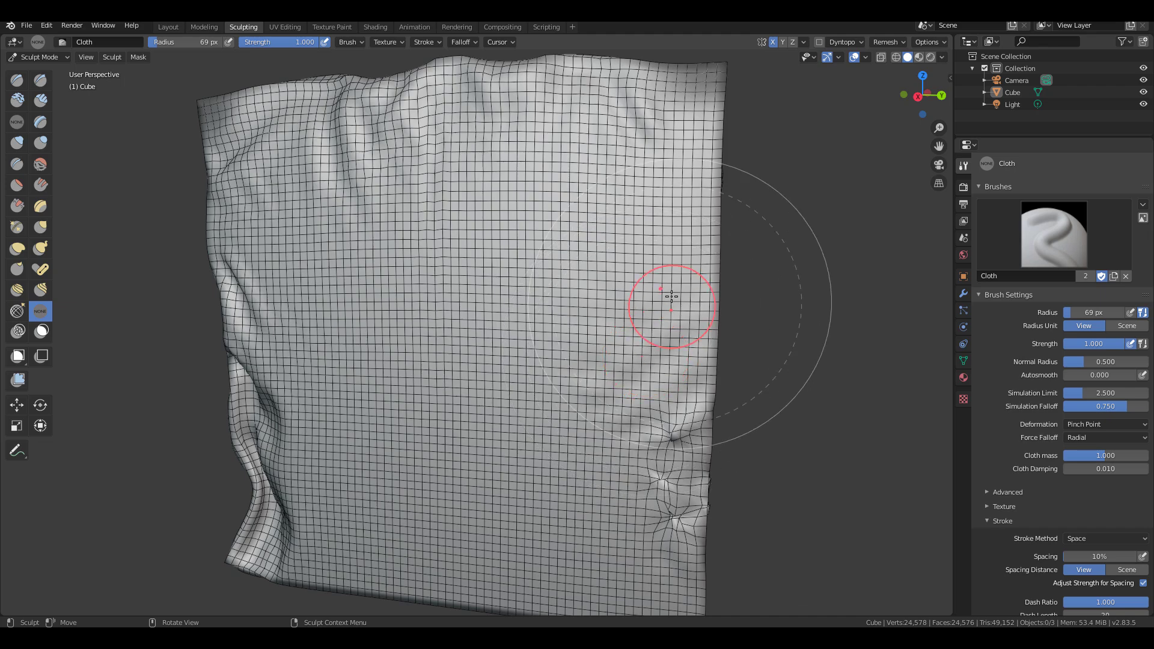
pyautogui.moveTo(683, 278)
pyautogui.mouseDown()
pyautogui.moveTo(680, 319)
pyautogui.moveTo(697, 326)
pyautogui.mouseUp()
pyautogui.moveTo(632, 356); pyautogui.dragTo(698, 316)
pyautogui.moveTo(677, 359); pyautogui.dragTo(676, 372)
pyautogui.moveTo(676, 372); pyautogui.dragTo(681, 321)
pyautogui.moveTo(684, 307); pyautogui.dragTo(700, 262)
pyautogui.moveTo(671, 366); pyautogui.dragTo(572, 361, button='middle')
pyautogui.moveTo(525, 176); pyautogui.dragTo(526, 185)
pyautogui.moveTo(515, 299); pyautogui.dragTo(524, 332, button='middle')
# - Undo the recent pinches and pinch a crease into the middle of the vertical corner edge
pyautogui.hotkey('ctrl', 'z')
pyautogui.hotkey('ctrl', 'z')
pyautogui.hotkey('ctrl', 'z')
pyautogui.hotkey('ctrl', 'z')
pyautogui.hotkey('ctrl', 'z')
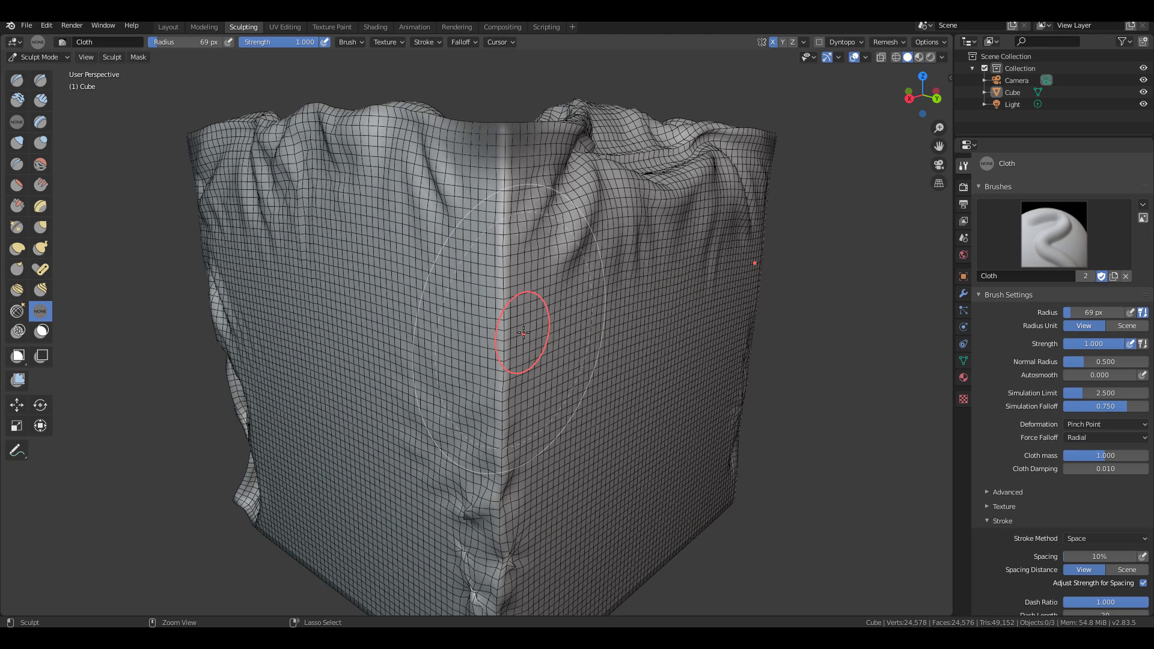
pyautogui.moveTo(523, 332)
pyautogui.mouseDown()
pyautogui.moveTo(511, 335)
pyautogui.moveTo(507, 387)
pyautogui.mouseUp()
pyautogui.moveTo(513, 445); pyautogui.dragTo(501, 391)
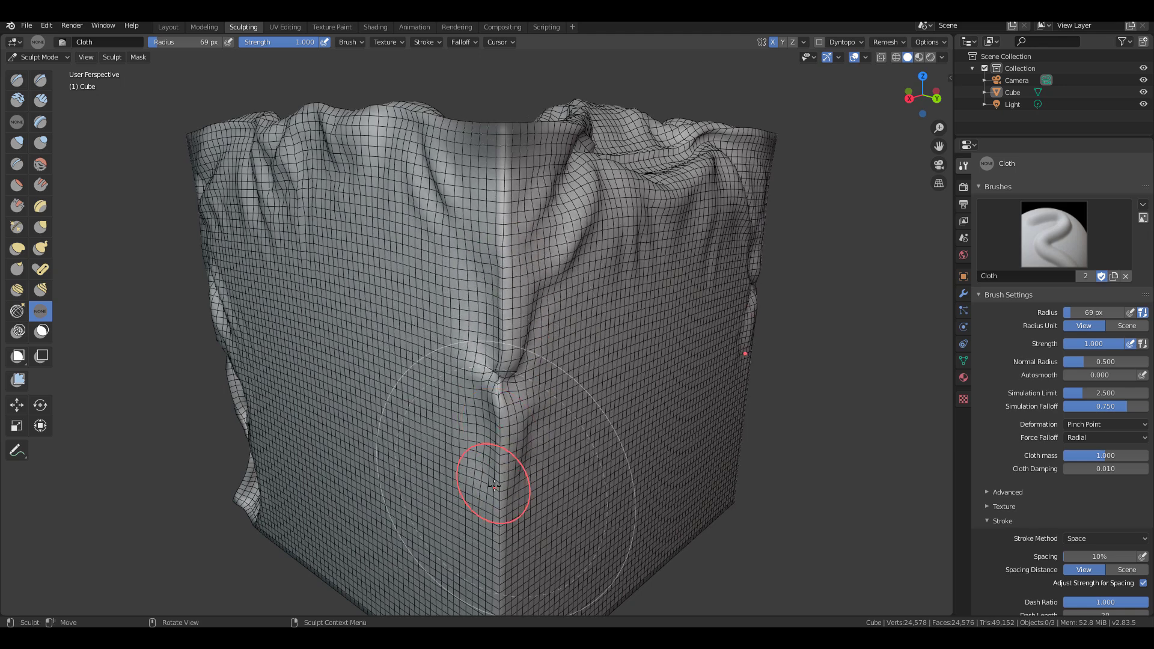
# - Set the deformation to Pinch Perpendicular and form creases across the side face and below the pinched corner edge
pyautogui.click(1083, 425)
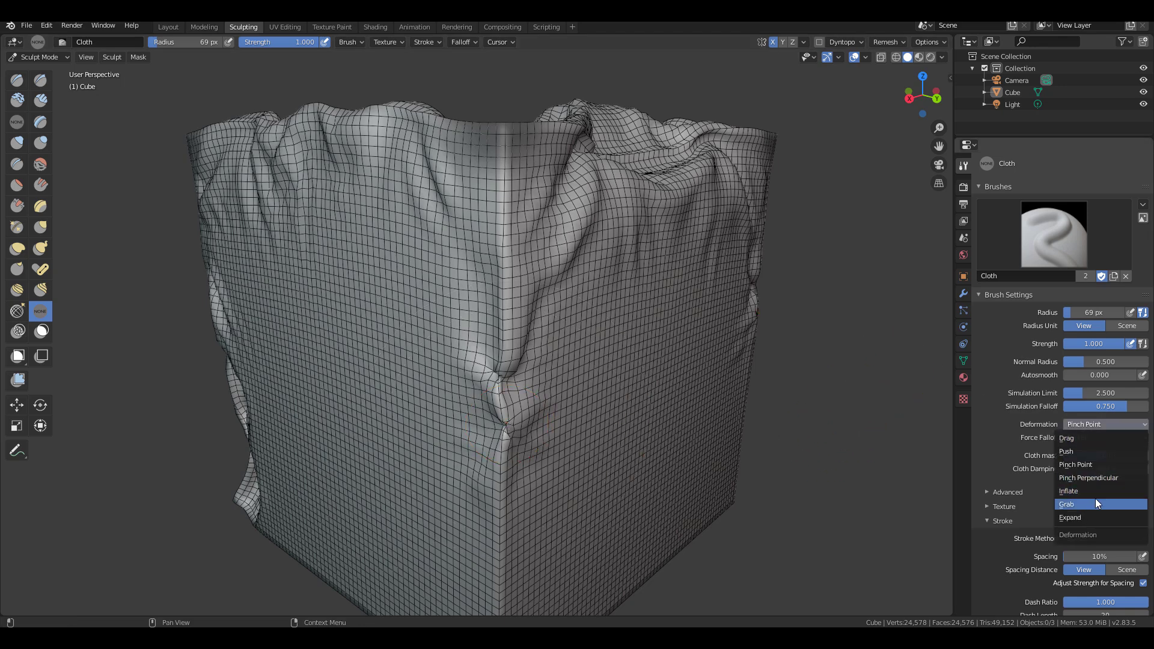
pyautogui.click(1080, 477)
pyautogui.moveTo(618, 489); pyautogui.dragTo(627, 409)
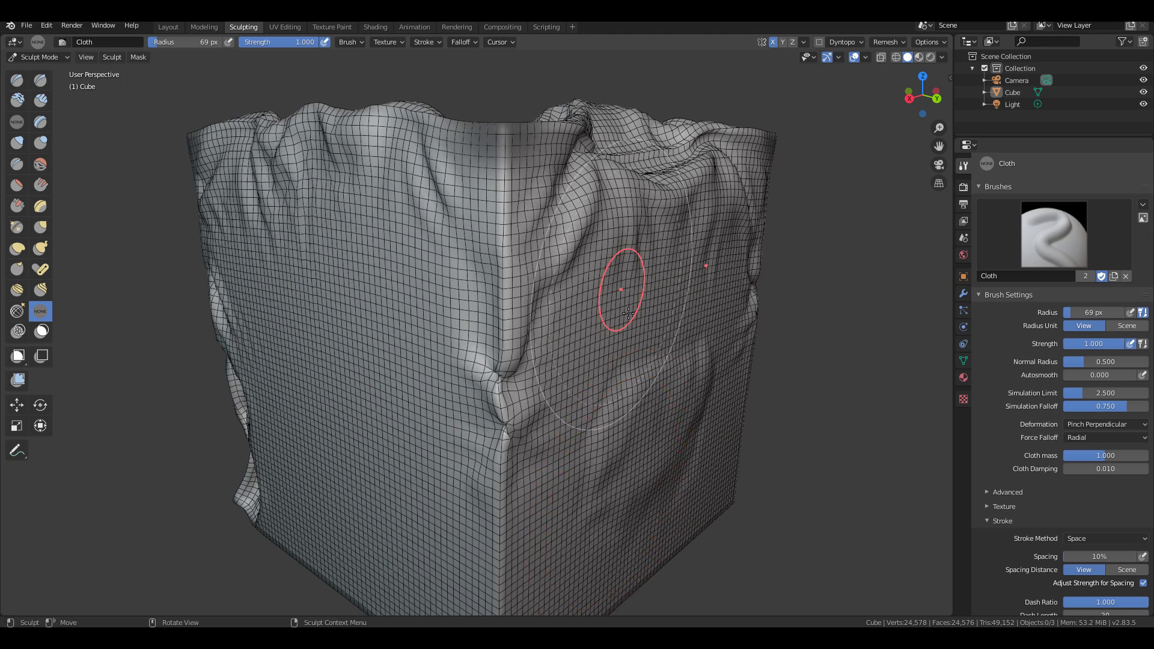
pyautogui.moveTo(495, 497); pyautogui.dragTo(502, 477)
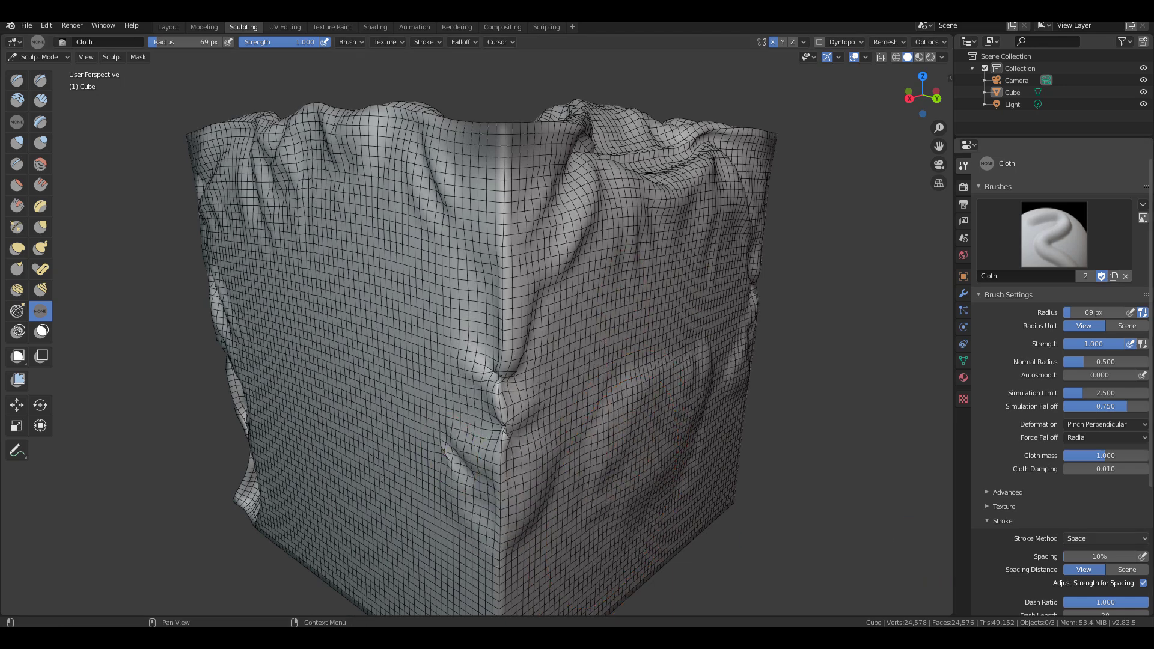
# - Set the deformation to Inflate and puff out the middle and lower areas of the side face
pyautogui.click(1085, 424)
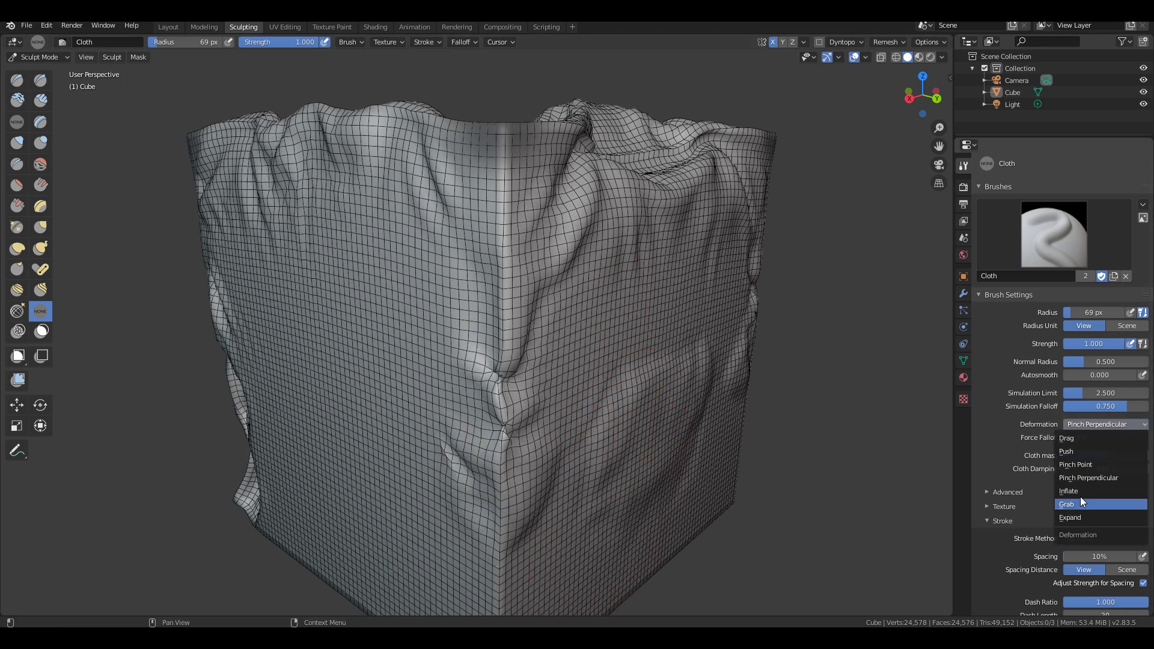
pyautogui.click(1080, 491)
pyautogui.moveTo(438, 413); pyautogui.dragTo(675, 489, button='middle')
pyautogui.moveTo(670, 488)
pyautogui.mouseDown()
pyautogui.moveTo(631, 474)
pyautogui.moveTo(750, 387)
pyautogui.moveTo(762, 360)
pyautogui.mouseUp()
pyautogui.moveTo(640, 324); pyautogui.dragTo(888, 494)
pyautogui.moveTo(523, 371); pyautogui.dragTo(673, 469)
pyautogui.moveTo(521, 430); pyautogui.dragTo(763, 542)
# - Set the deformation to Grab and undo the inflate strokes on the side face
pyautogui.click(1079, 423)
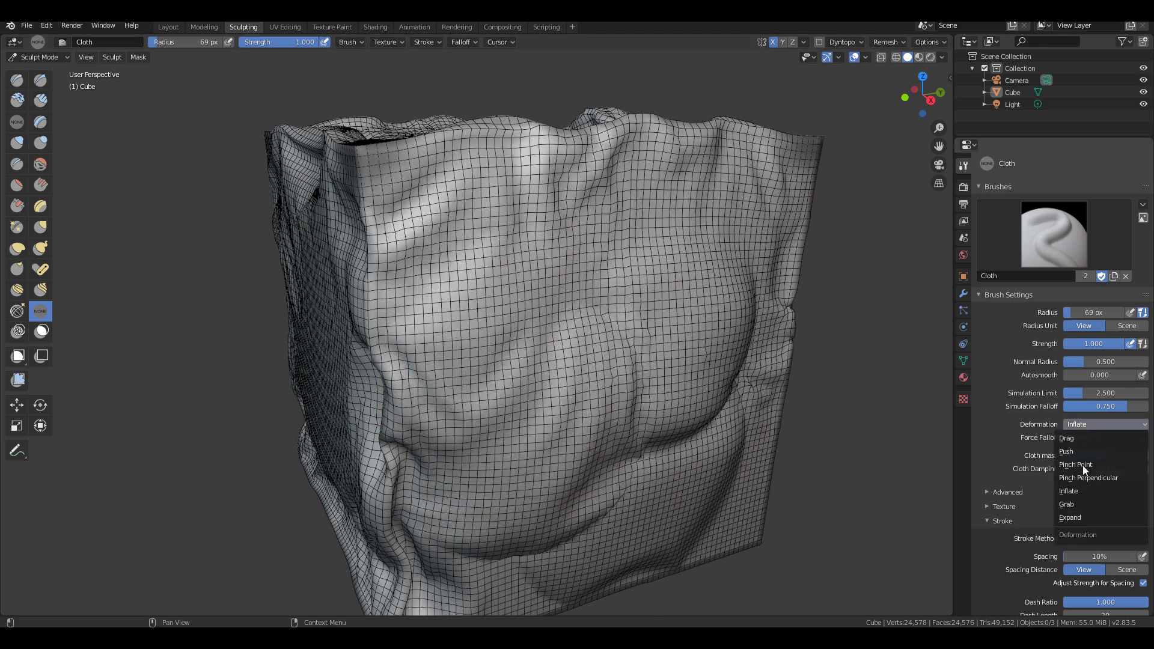
pyautogui.click(1069, 505)
pyautogui.hotkey('ctrl', 'z')
pyautogui.hotkey('ctrl', 'z')
pyautogui.hotkey('ctrl', 'z')
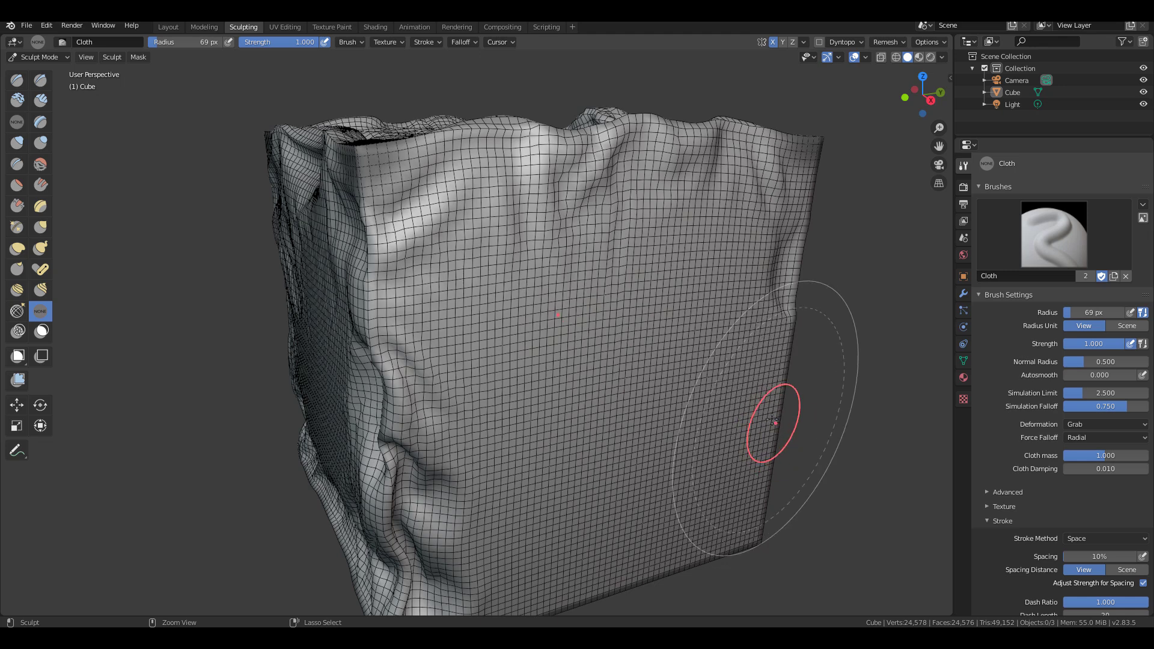
# - Pull the cube's vertical edges, lower corners and bottom edge upward into folds with Grab, and undo these pulls
pyautogui.moveTo(729, 443)
pyautogui.mouseDown()
pyautogui.moveTo(740, 367)
pyautogui.moveTo(773, 330)
pyautogui.mouseUp()
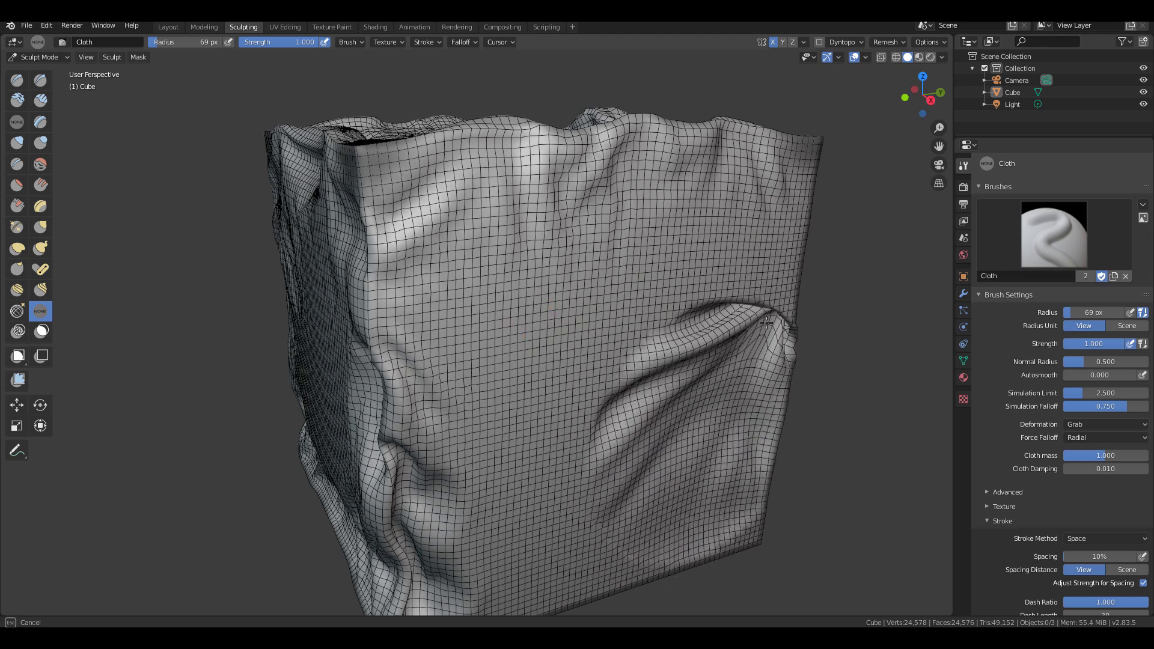
pyautogui.moveTo(497, 561)
pyautogui.mouseDown()
pyautogui.moveTo(478, 455)
pyautogui.moveTo(437, 417)
pyautogui.mouseUp()
pyautogui.moveTo(713, 573); pyautogui.dragTo(752, 504)
pyautogui.moveTo(752, 504); pyautogui.dragTo(613, 474, button='middle')
pyautogui.moveTo(573, 540); pyautogui.dragTo(568, 469)
pyautogui.click(1083, 424)
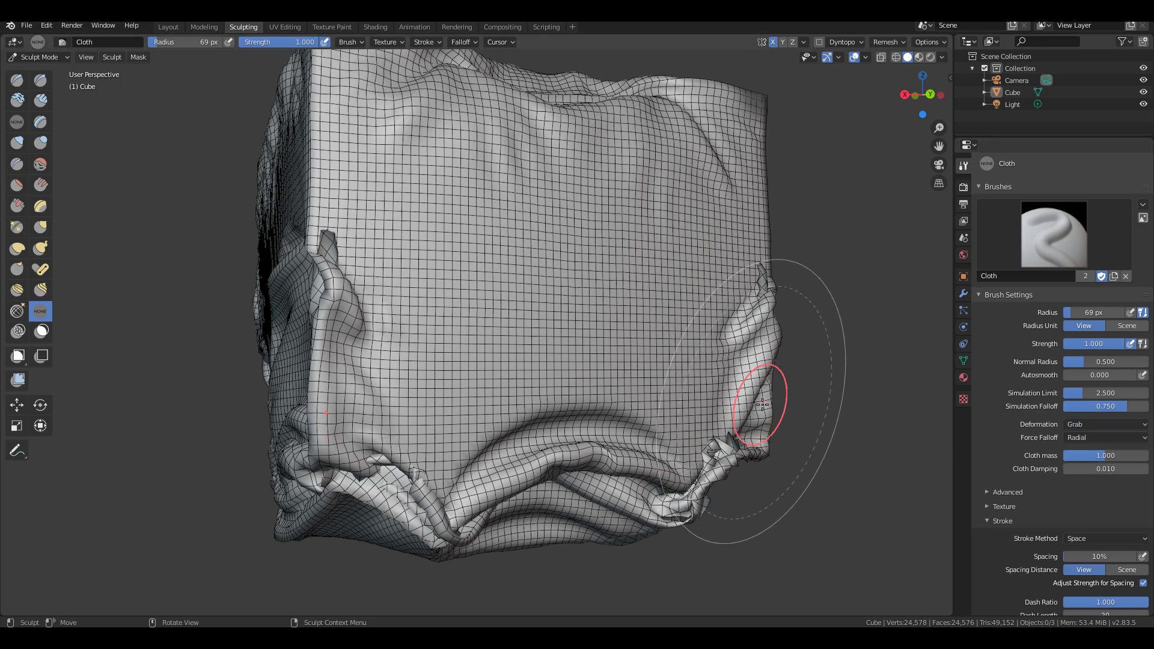
pyautogui.moveTo(745, 401); pyautogui.dragTo(686, 444, button='middle')
pyautogui.moveTo(550, 336); pyautogui.dragTo(552, 290)
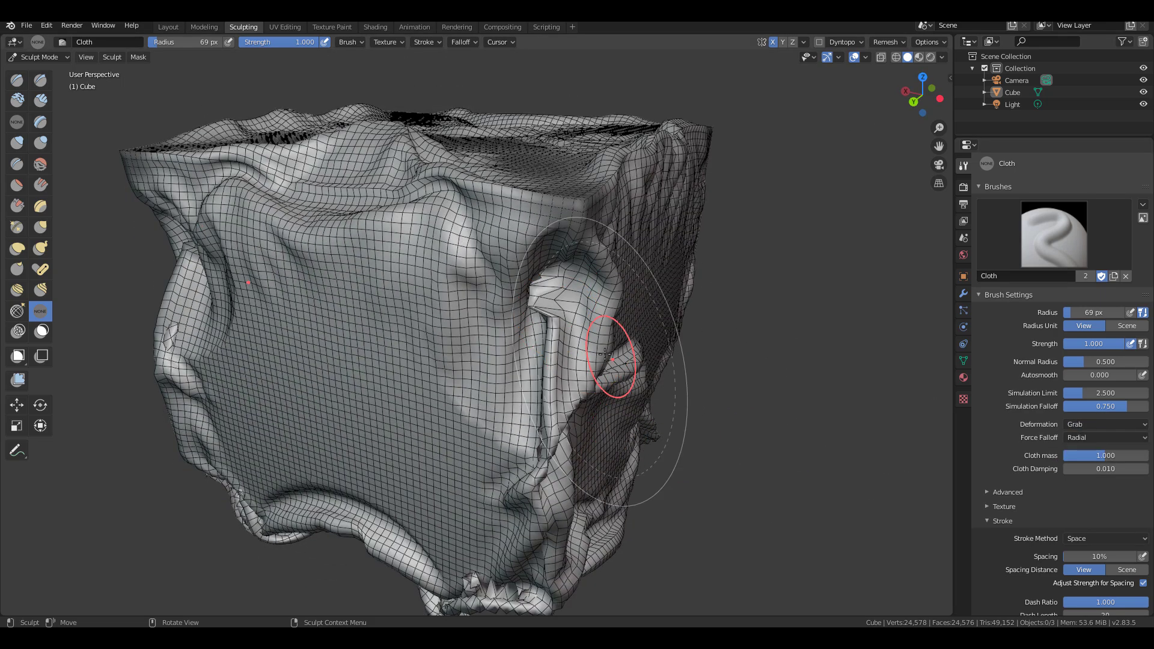
pyautogui.hotkey('ctrl', 'z')
pyautogui.hotkey('ctrl', 'z')
pyautogui.hotkey('ctrl', 'z')
pyautogui.hotkey('ctrl', 'z')
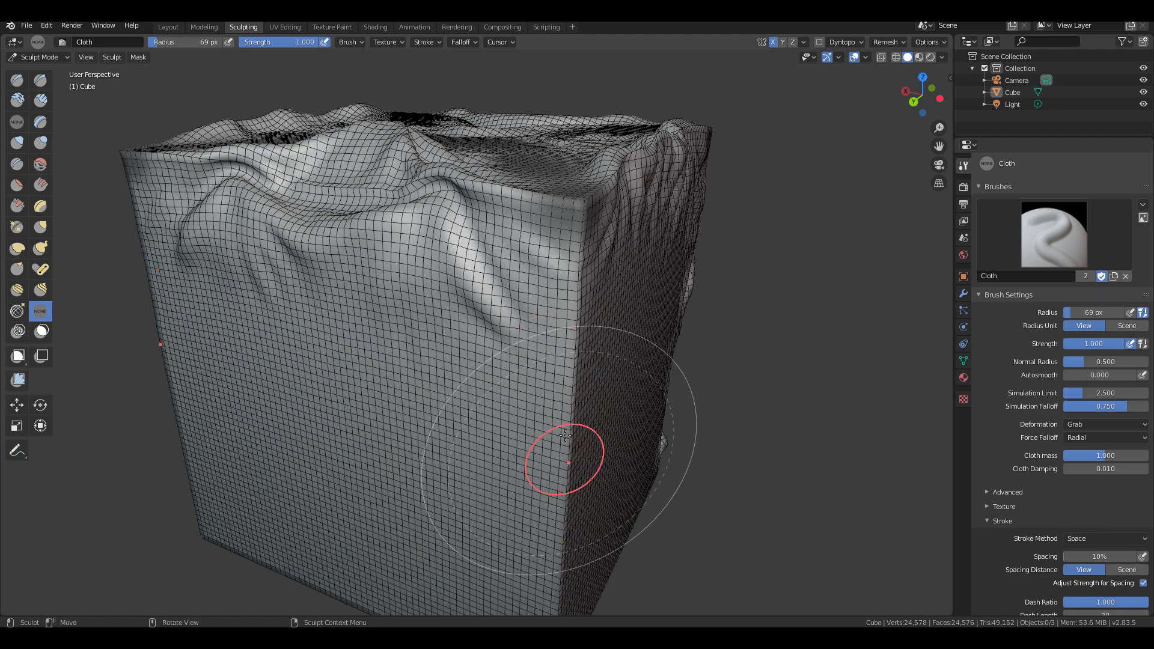
# - Grab the middle of the vertical corner edge and its bottom corner, pulling both upward into folds
pyautogui.moveTo(560, 472); pyautogui.dragTo(601, 411)
pyautogui.moveTo(676, 418); pyautogui.dragTo(786, 407, button='middle')
pyautogui.moveTo(860, 440)
pyautogui.keyDown('alt'); pyautogui.mouseDown(button='middle')
pyautogui.moveTo(863, 414)
pyautogui.moveTo(783, 444)
pyautogui.mouseUp(button='middle'); pyautogui.keyUp('alt')
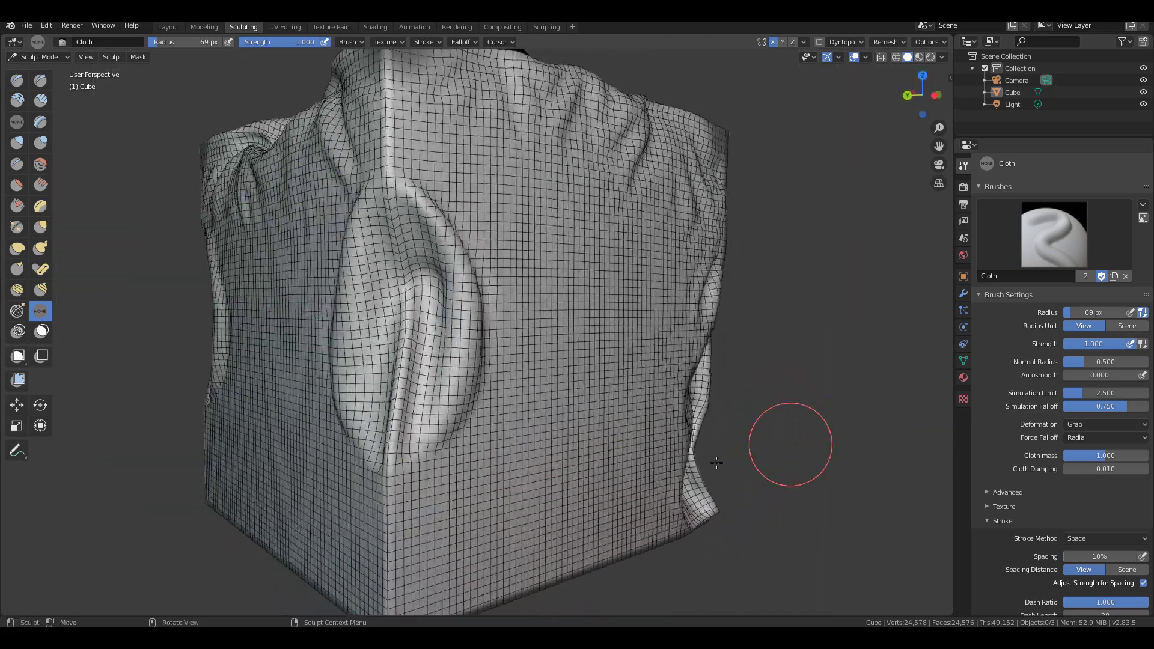
pyautogui.moveTo(391, 571); pyautogui.dragTo(399, 541)
pyautogui.moveTo(399, 541); pyautogui.dragTo(737, 437, button='middle')
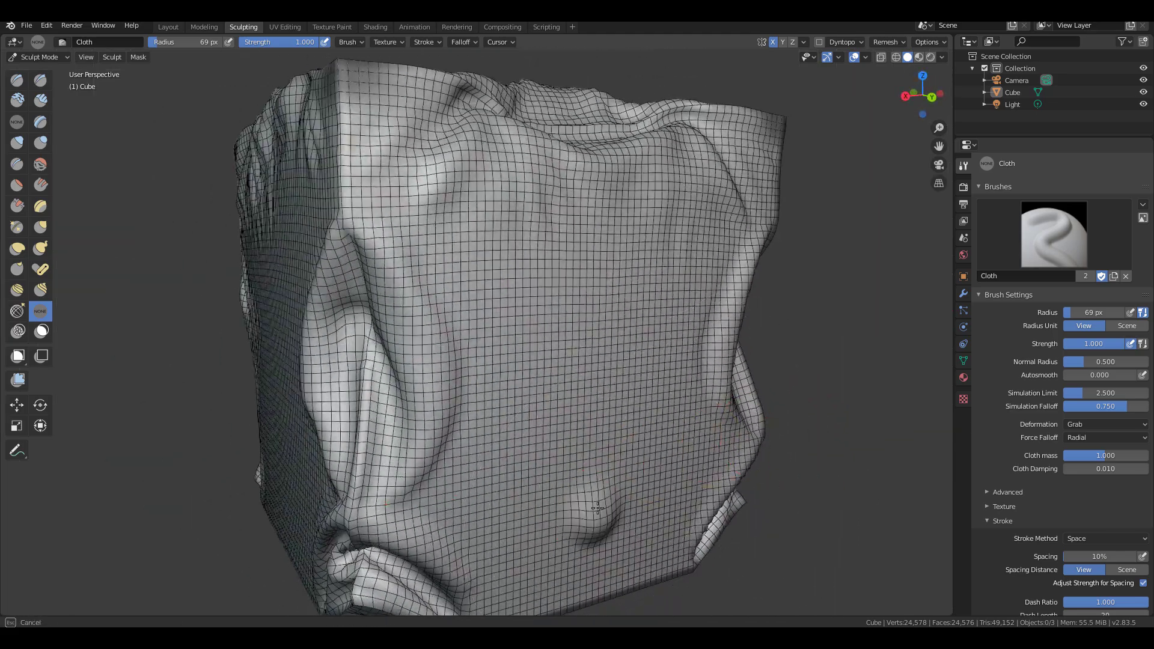
# - Pull the lower and middle areas of the side face upward into wide draped folds with Grab
pyautogui.moveTo(736, 358); pyautogui.dragTo(645, 514, button='middle')
pyautogui.moveTo(684, 380); pyautogui.dragTo(577, 453, button='middle')
pyautogui.moveTo(577, 454); pyautogui.dragTo(541, 412)
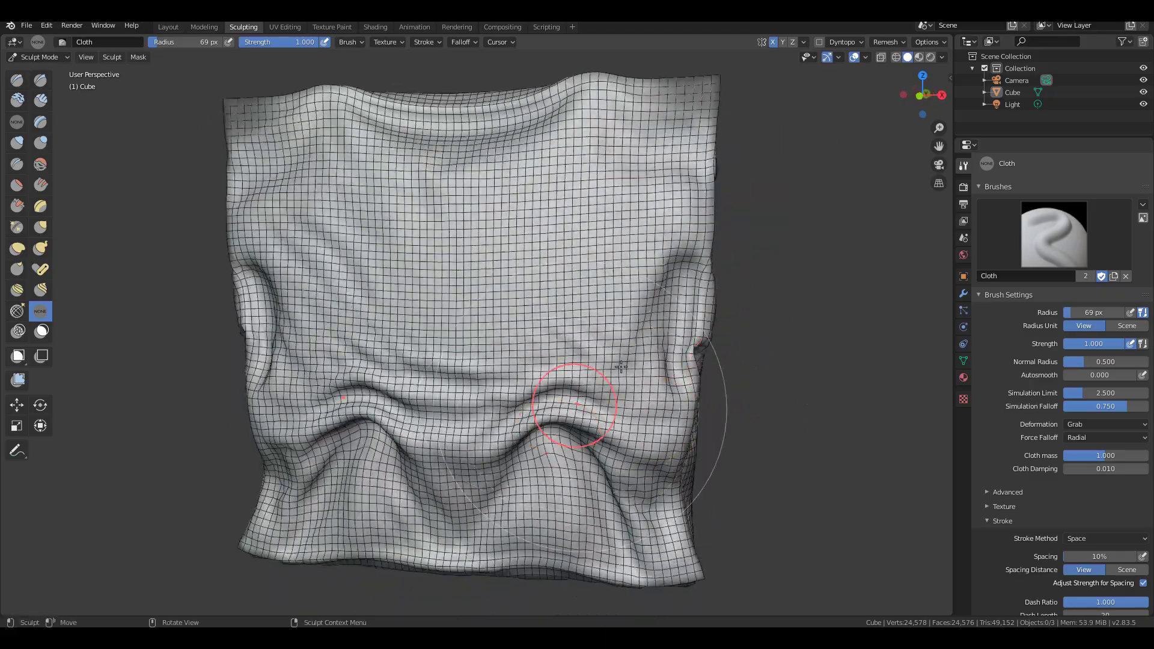
pyautogui.moveTo(542, 412); pyautogui.dragTo(639, 407, button='middle')
pyautogui.moveTo(640, 365); pyautogui.dragTo(605, 438, button='middle')
pyautogui.moveTo(463, 474); pyautogui.dragTo(645, 411, button='middle')
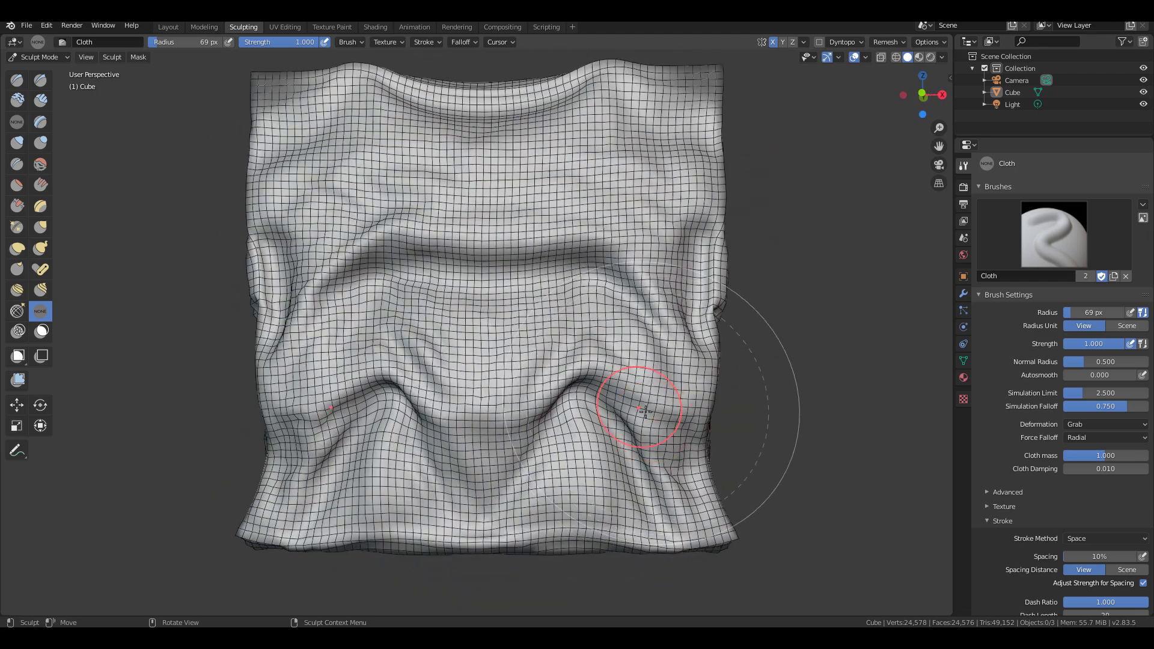
# - Set the deformation to Expand and undo the grab folds on the side faces
pyautogui.click(1087, 423)
pyautogui.click(1085, 519)
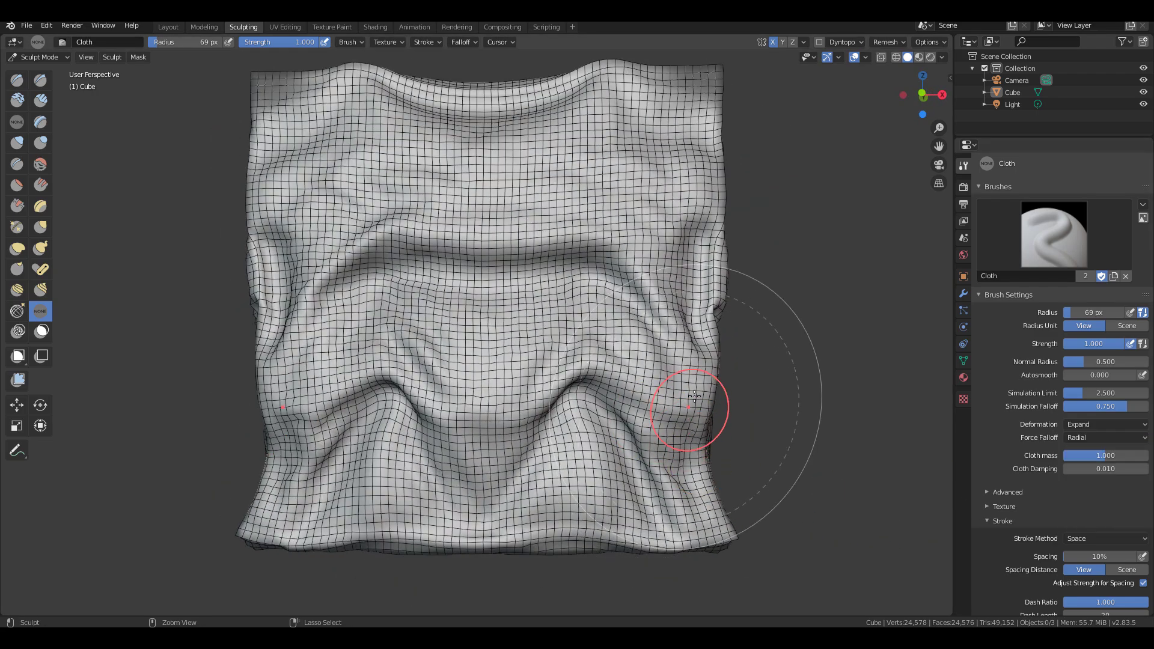
pyautogui.moveTo(753, 375); pyautogui.dragTo(727, 400, button='middle')
pyautogui.hotkey('ctrl', 'z')
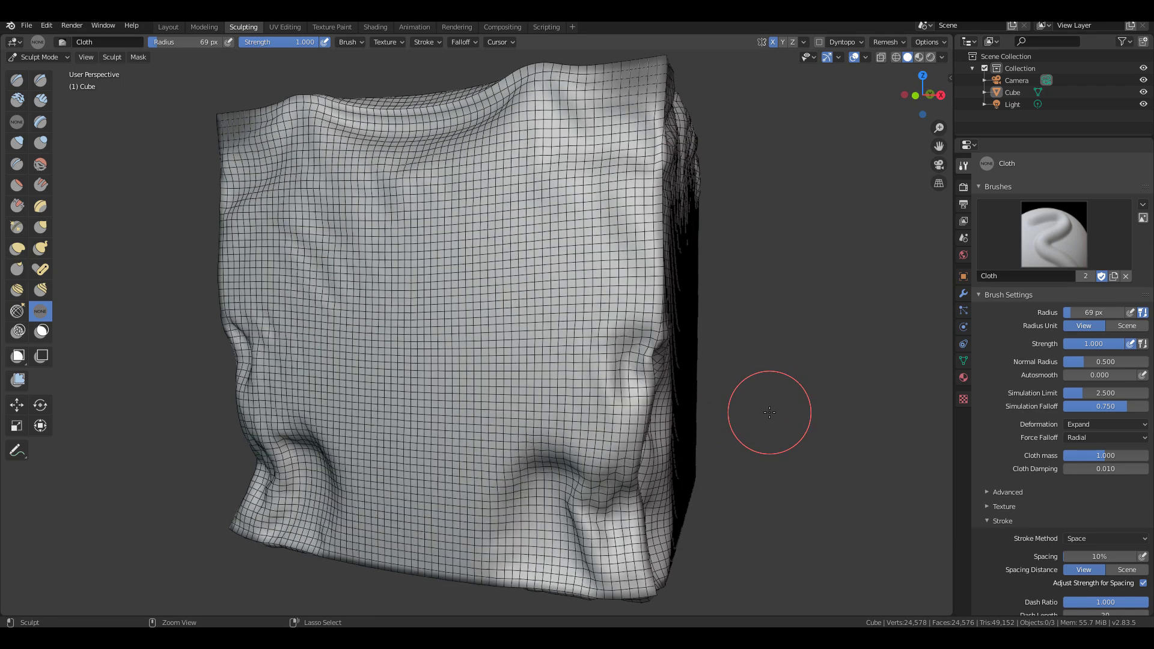
# - Expand wrinkled bumps on the lower part of the side face
pyautogui.moveTo(769, 409)
pyautogui.mouseDown(button='middle')
pyautogui.moveTo(819, 422)
pyautogui.moveTo(619, 497)
pyautogui.mouseUp(button='middle')
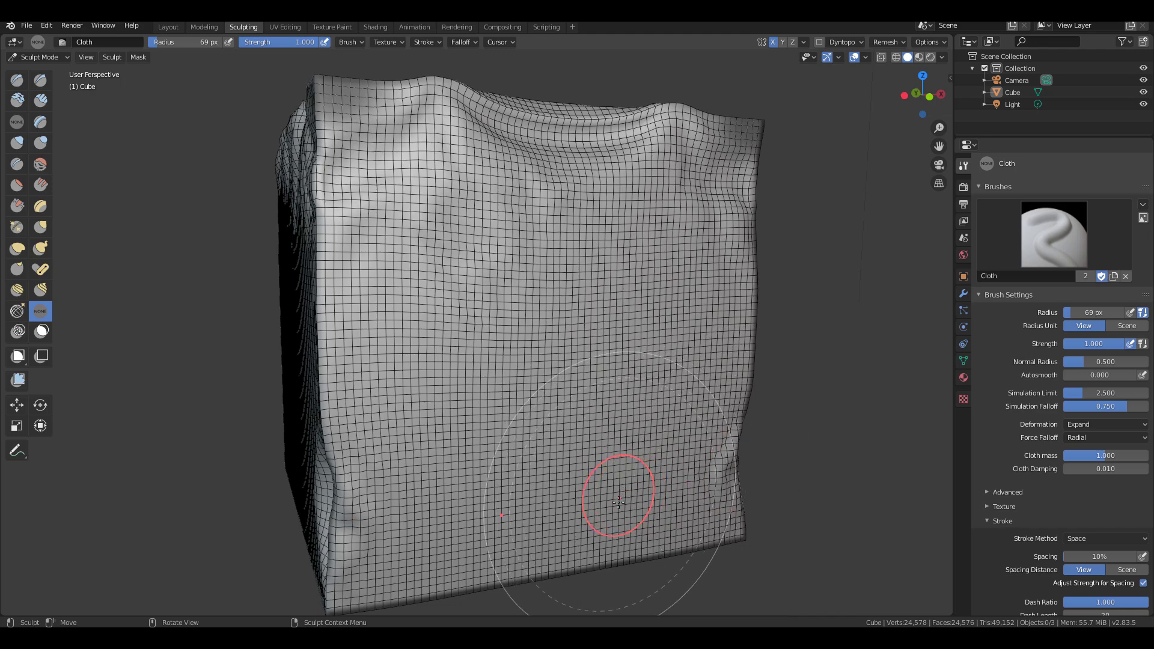
pyautogui.moveTo(765, 396); pyautogui.dragTo(687, 406, button='middle')
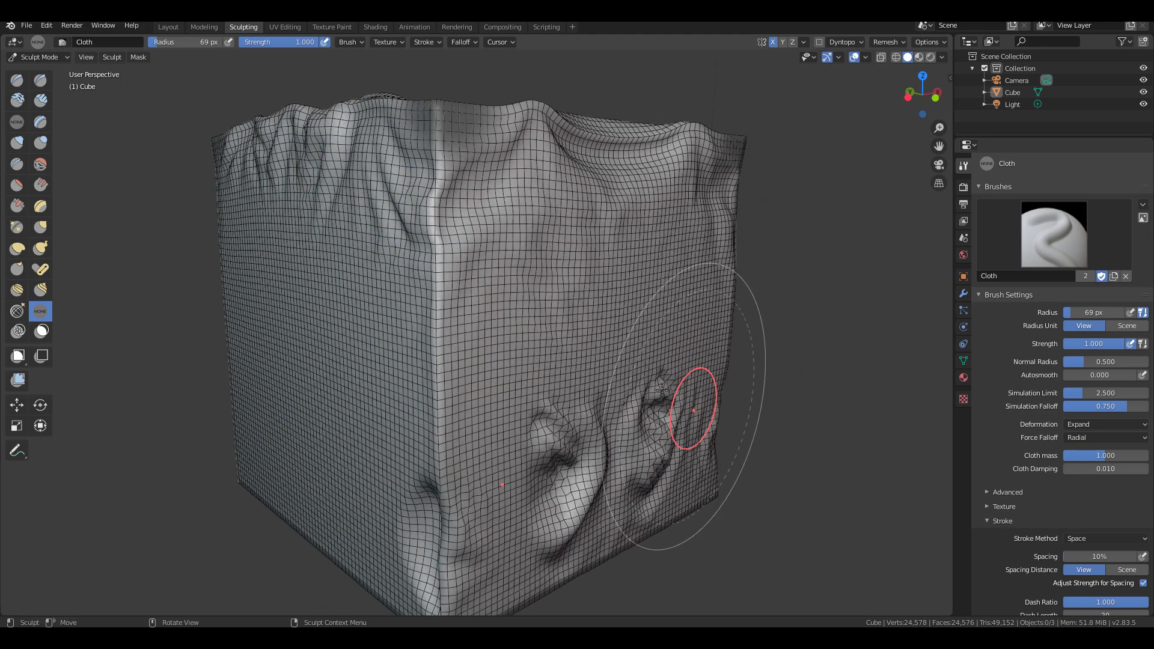
pyautogui.moveTo(666, 275); pyautogui.dragTo(739, 334, button='middle')
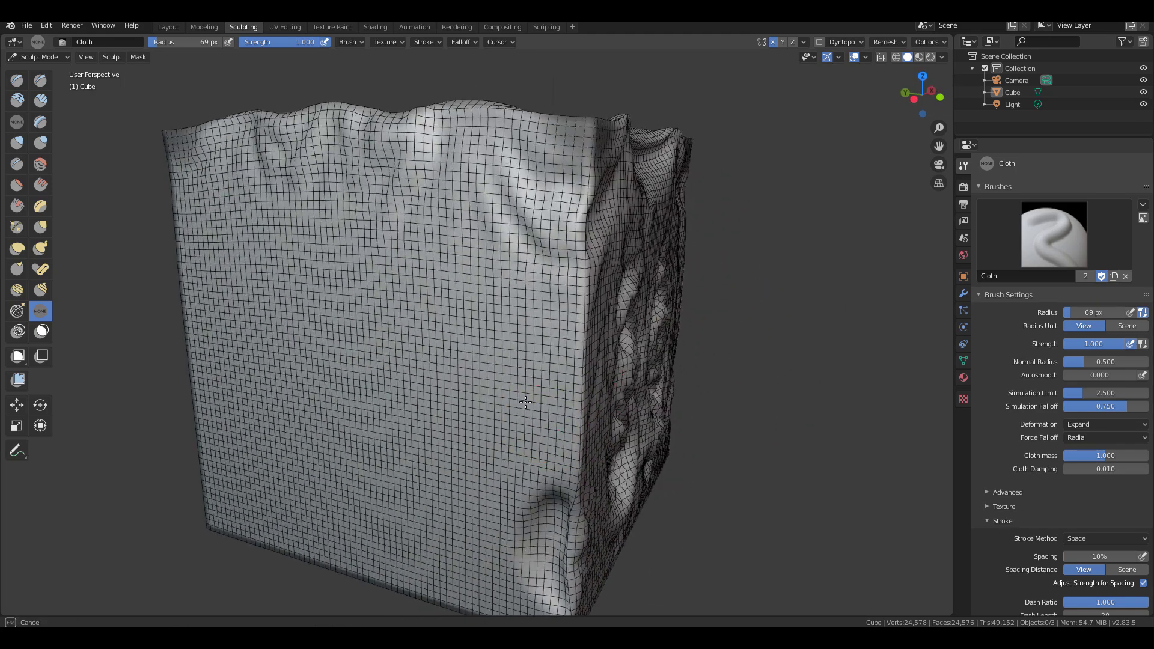
# - Expand clusters of bumps across the adjacent side face and along its far vertical corner edge
pyautogui.moveTo(548, 369); pyautogui.dragTo(565, 480, button='middle')
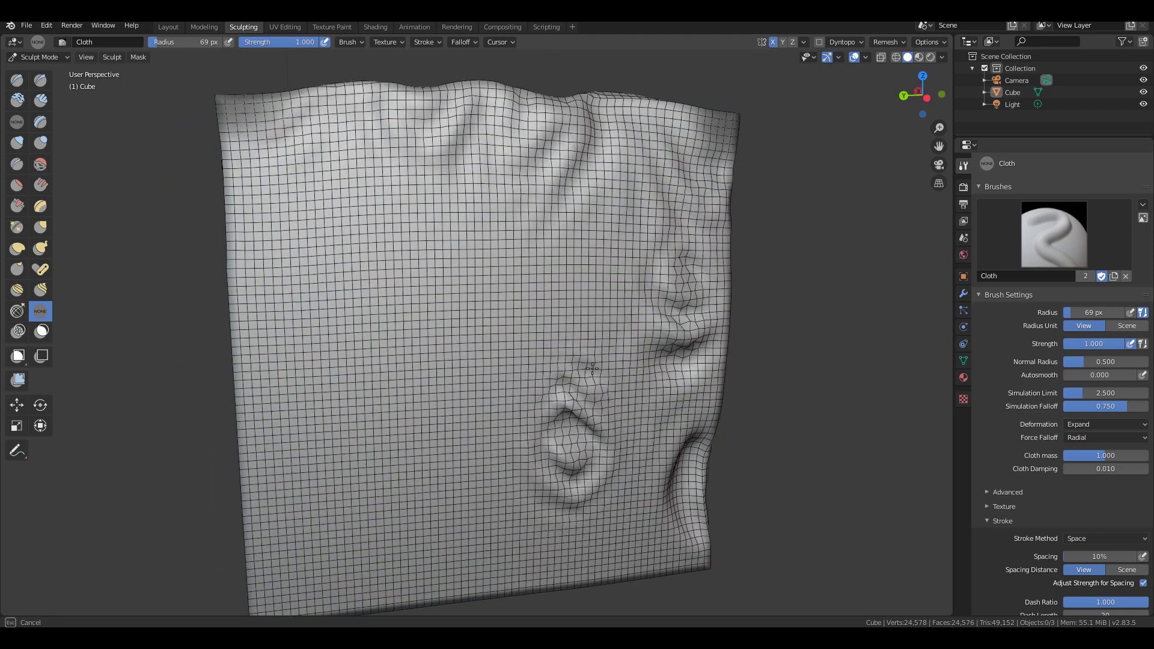
pyautogui.moveTo(624, 308); pyautogui.dragTo(643, 421, button='middle')
pyautogui.moveTo(592, 334); pyautogui.dragTo(642, 302)
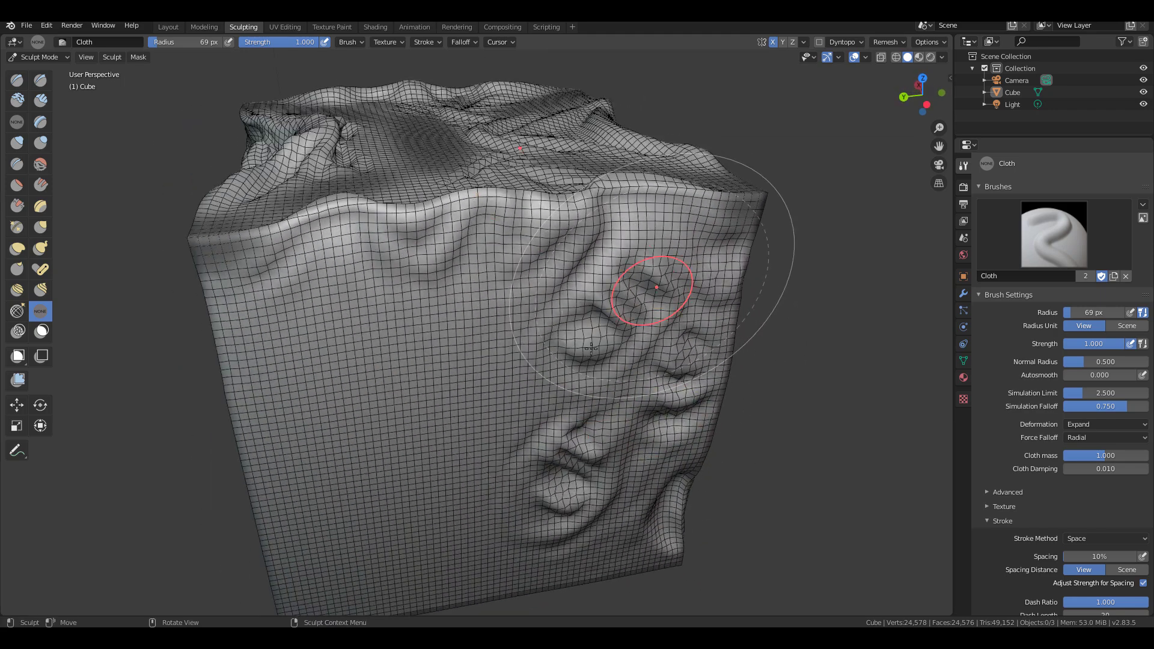
pyautogui.moveTo(541, 392); pyautogui.dragTo(539, 520, button='middle')
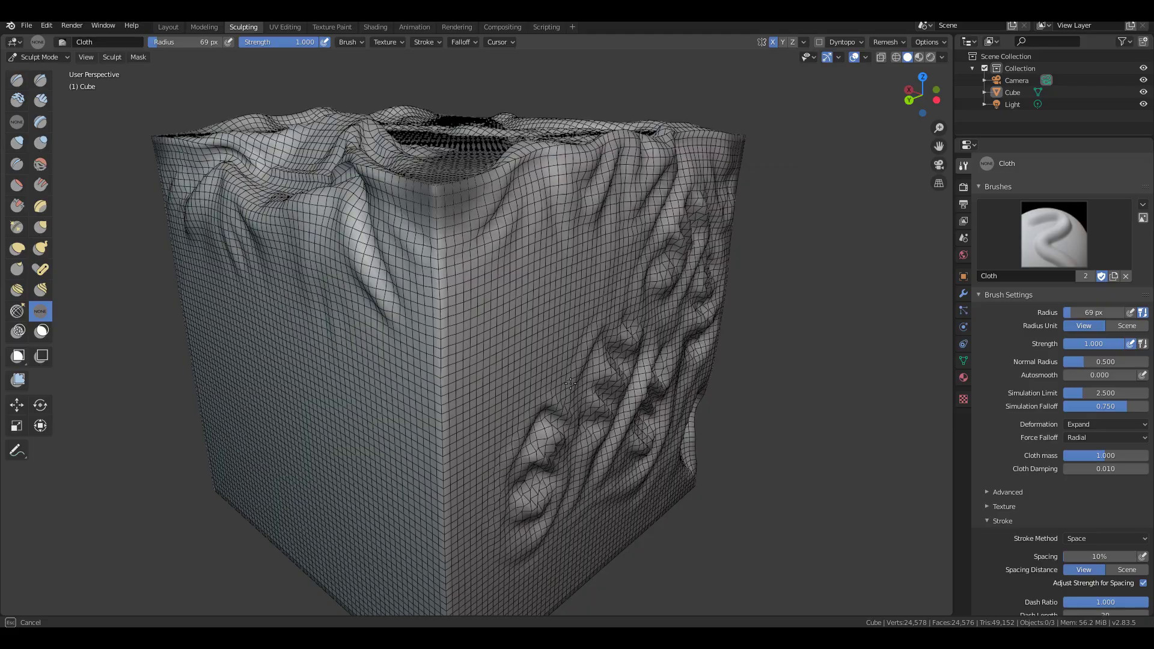
pyautogui.moveTo(547, 390); pyautogui.dragTo(481, 398, button='middle')
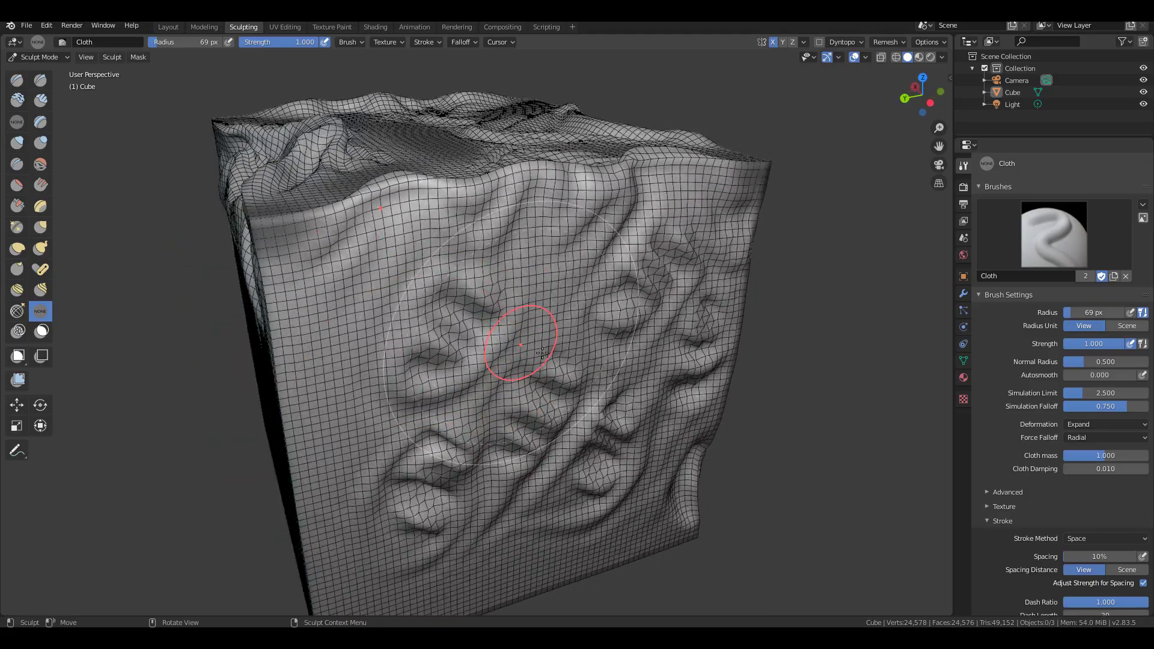
pyautogui.moveTo(526, 347); pyautogui.dragTo(510, 454, button='middle')
pyautogui.moveTo(541, 373); pyautogui.dragTo(543, 512, button='middle')
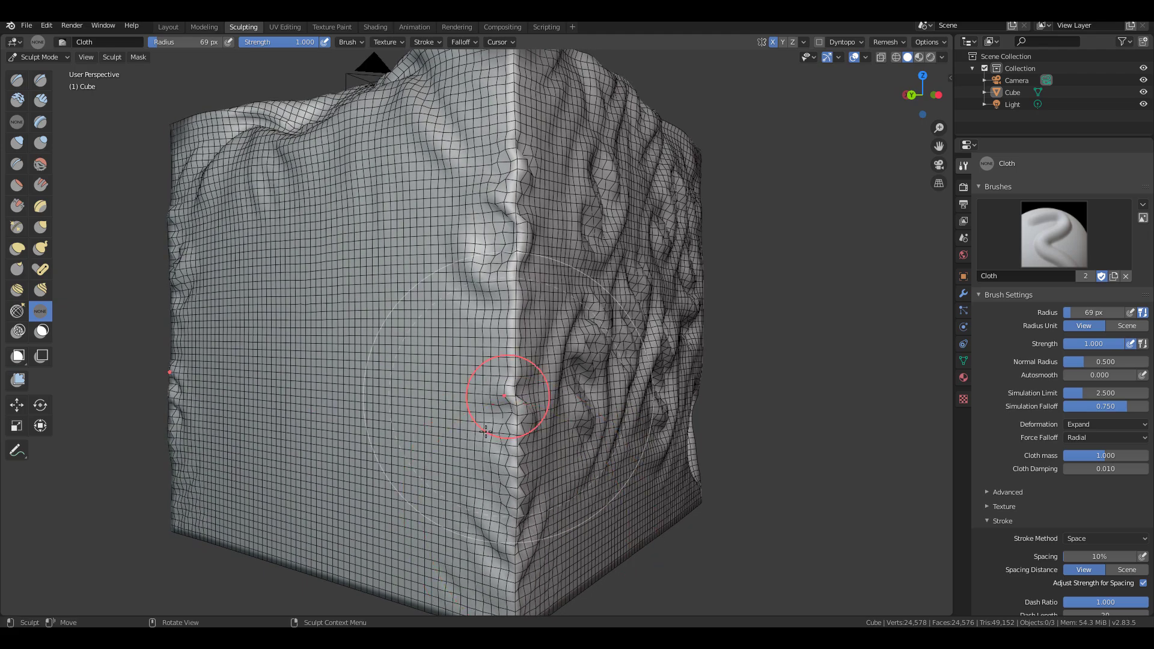
# - Undo the expanded bumps on the cube's side faces and set the Cloth brush's force falloff to Plane
pyautogui.moveTo(504, 403); pyautogui.dragTo(543, 466, button='middle')
pyautogui.moveTo(637, 311); pyautogui.dragTo(495, 558, button='middle')
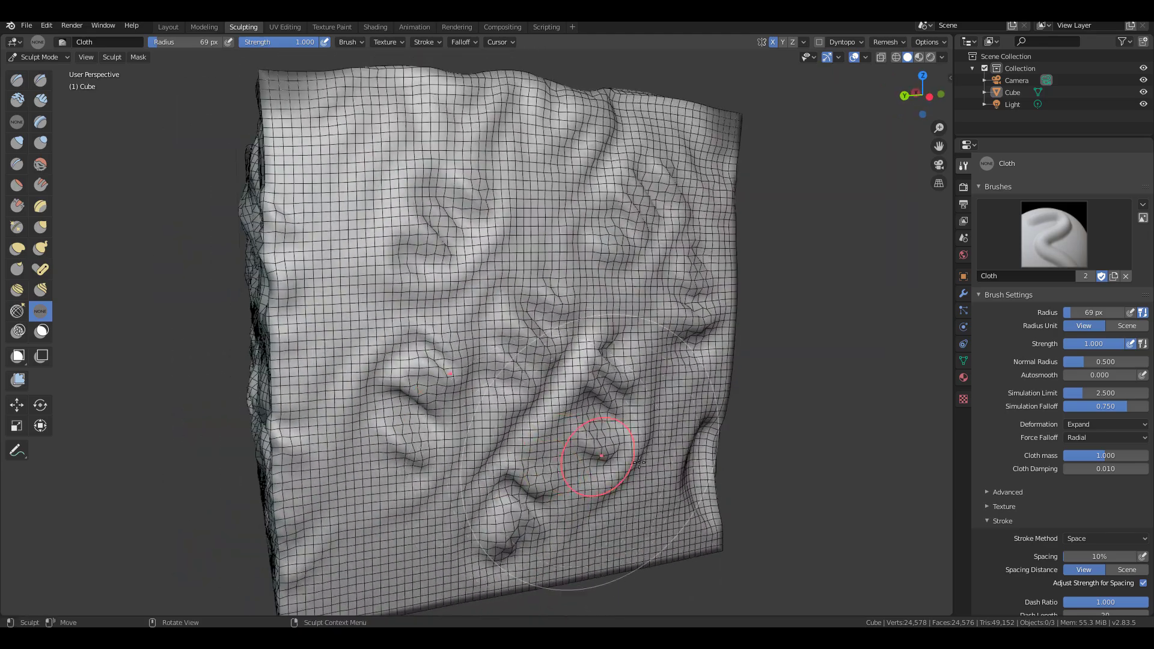
pyautogui.moveTo(605, 456); pyautogui.dragTo(606, 439, button='middle')
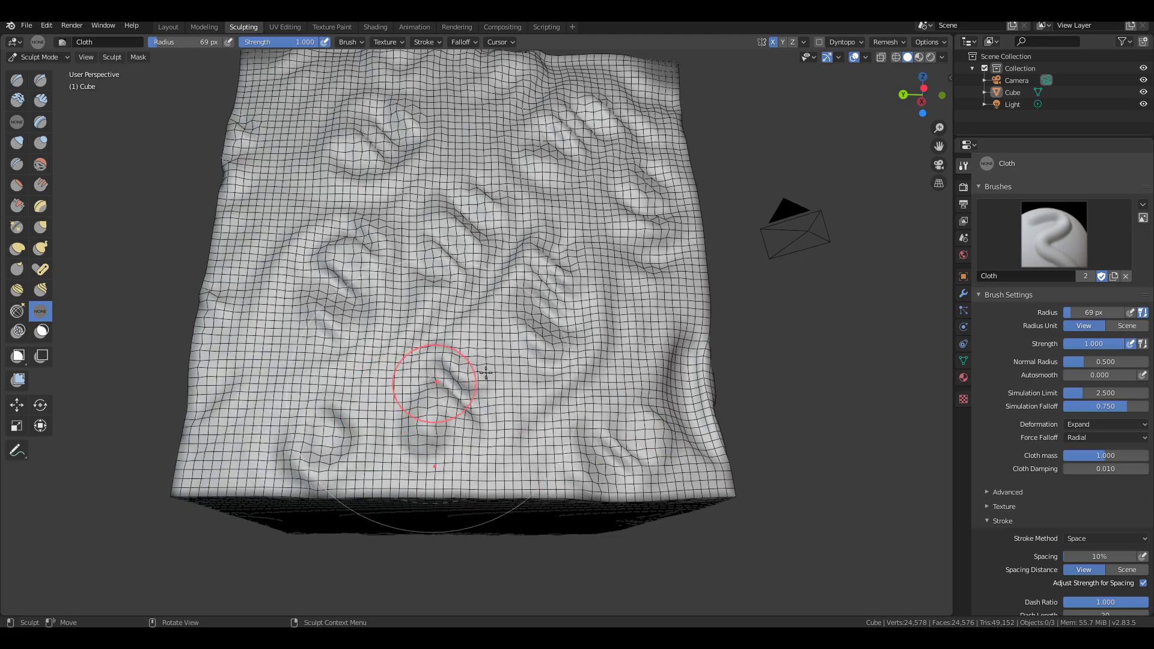
pyautogui.moveTo(425, 373)
pyautogui.mouseDown(button='middle')
pyautogui.moveTo(476, 424)
pyautogui.moveTo(557, 463)
pyautogui.mouseUp(button='middle')
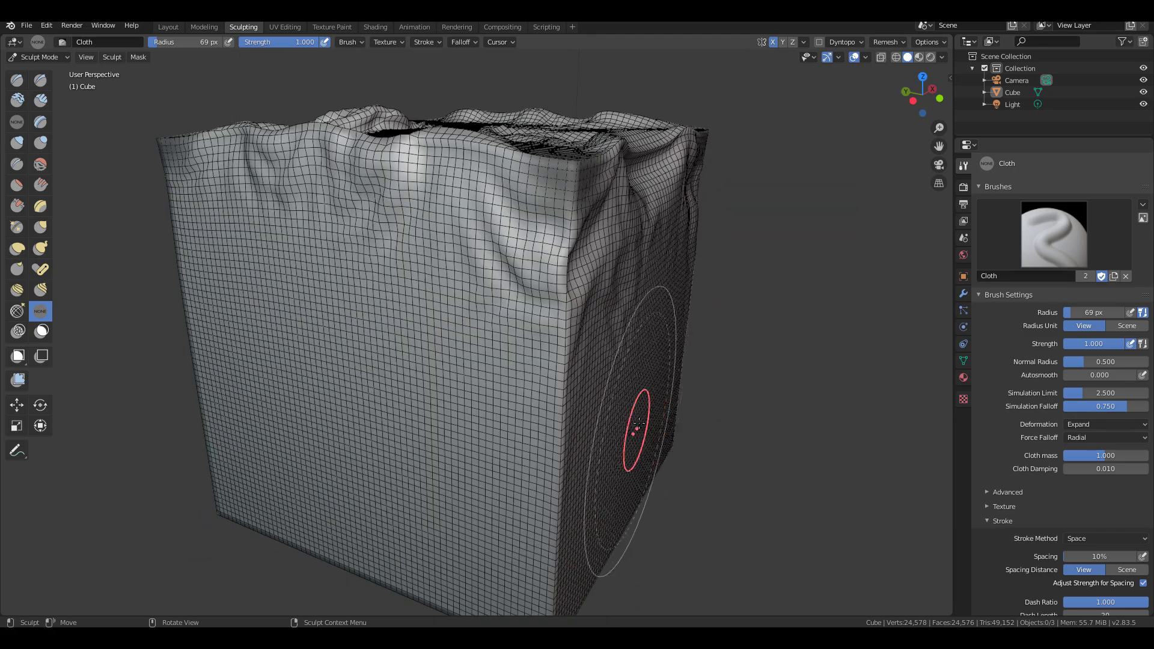
pyautogui.moveTo(617, 412)
pyautogui.mouseDown(button='middle')
pyautogui.moveTo(598, 407)
pyautogui.moveTo(643, 359)
pyautogui.moveTo(834, 482)
pyautogui.moveTo(999, 463)
pyautogui.mouseUp(button='middle')
pyautogui.click(1090, 438)
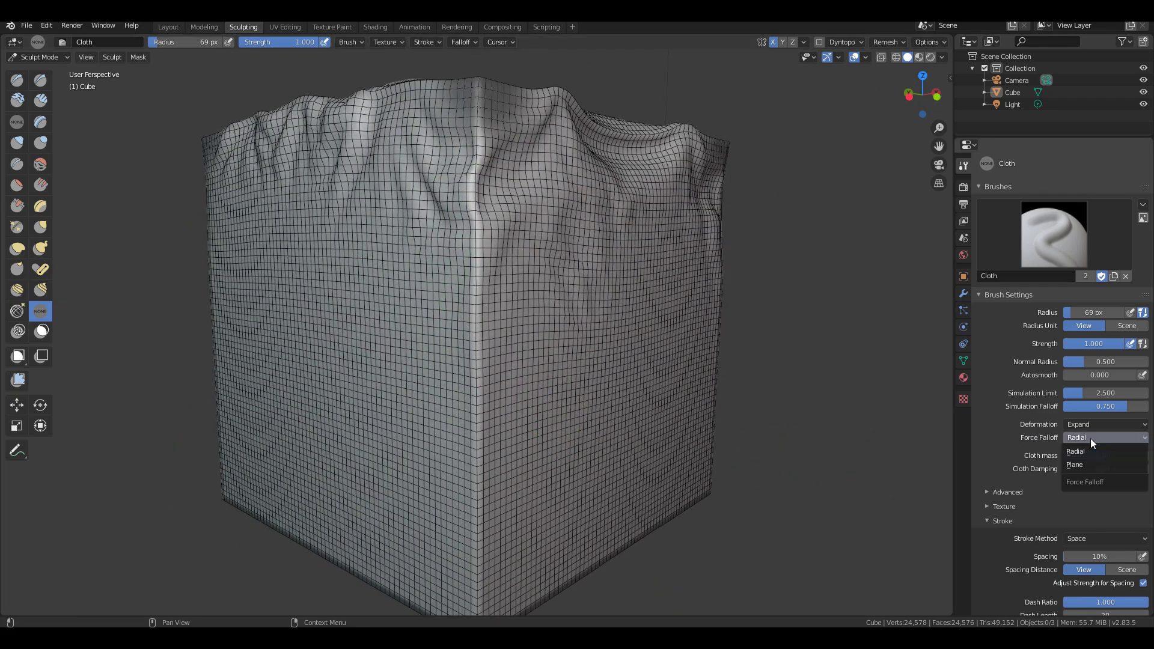
pyautogui.click(1092, 436)
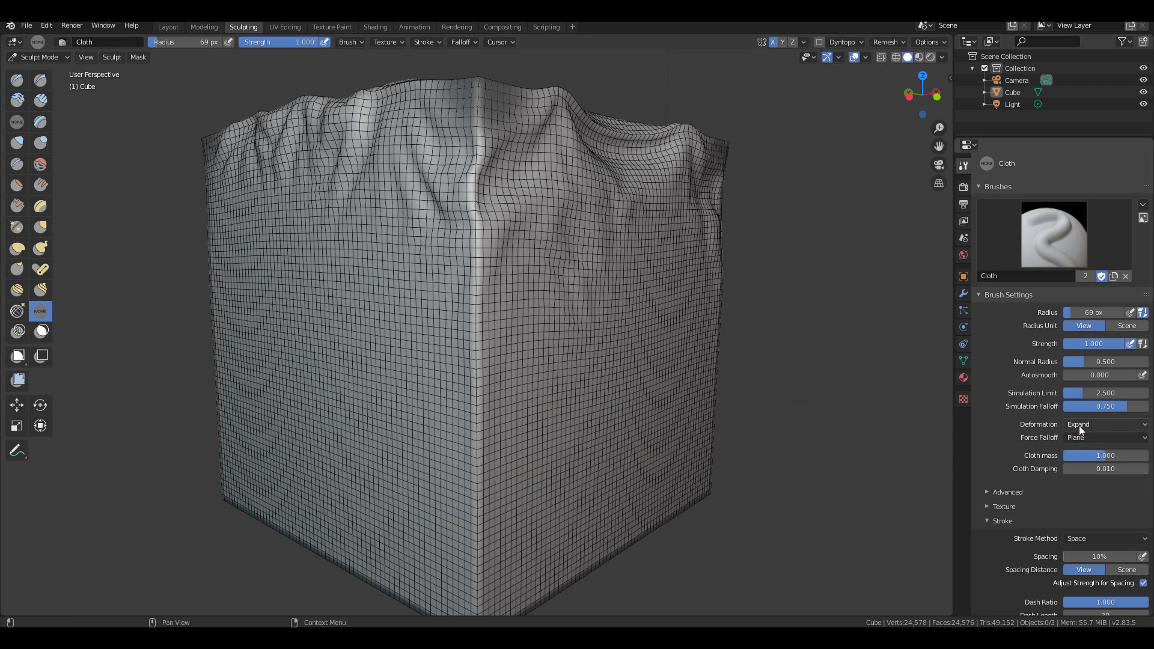
pyautogui.click(1076, 437)
pyautogui.click(1073, 464)
# - Set the deformation to Drag and pull the lower part of the side face upward into curved folds
pyautogui.click(1086, 424)
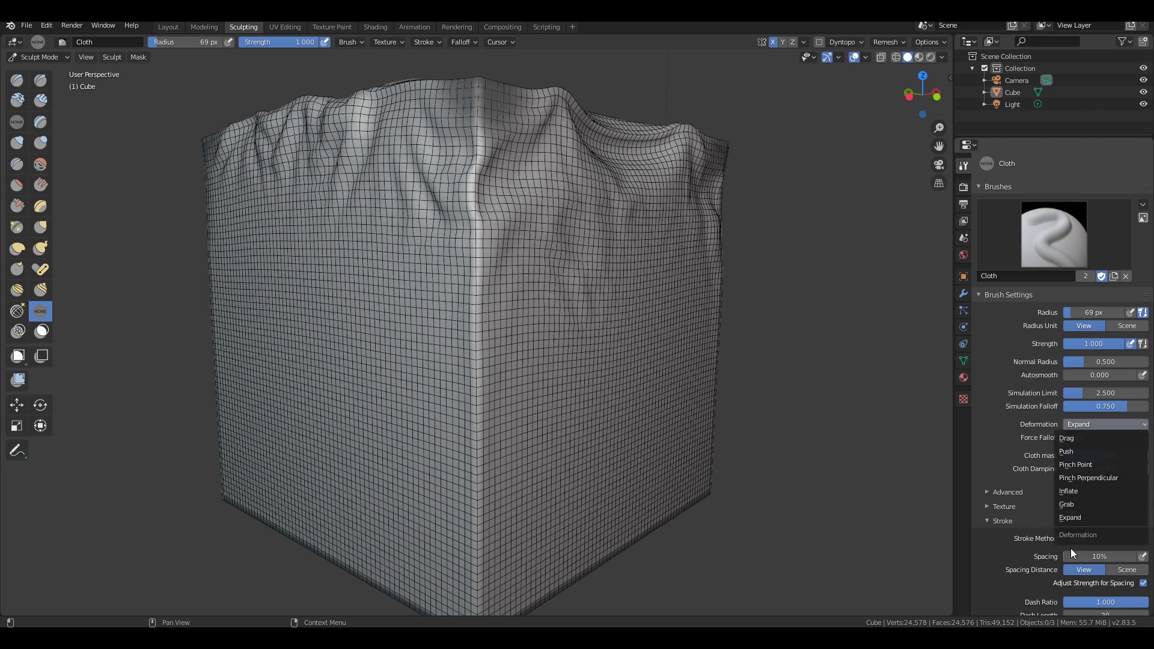
pyautogui.click(1075, 439)
pyautogui.moveTo(599, 425)
pyautogui.mouseDown(button='middle')
pyautogui.moveTo(715, 424)
pyautogui.moveTo(594, 459)
pyautogui.mouseUp(button='middle')
pyautogui.moveTo(595, 432); pyautogui.dragTo(588, 449)
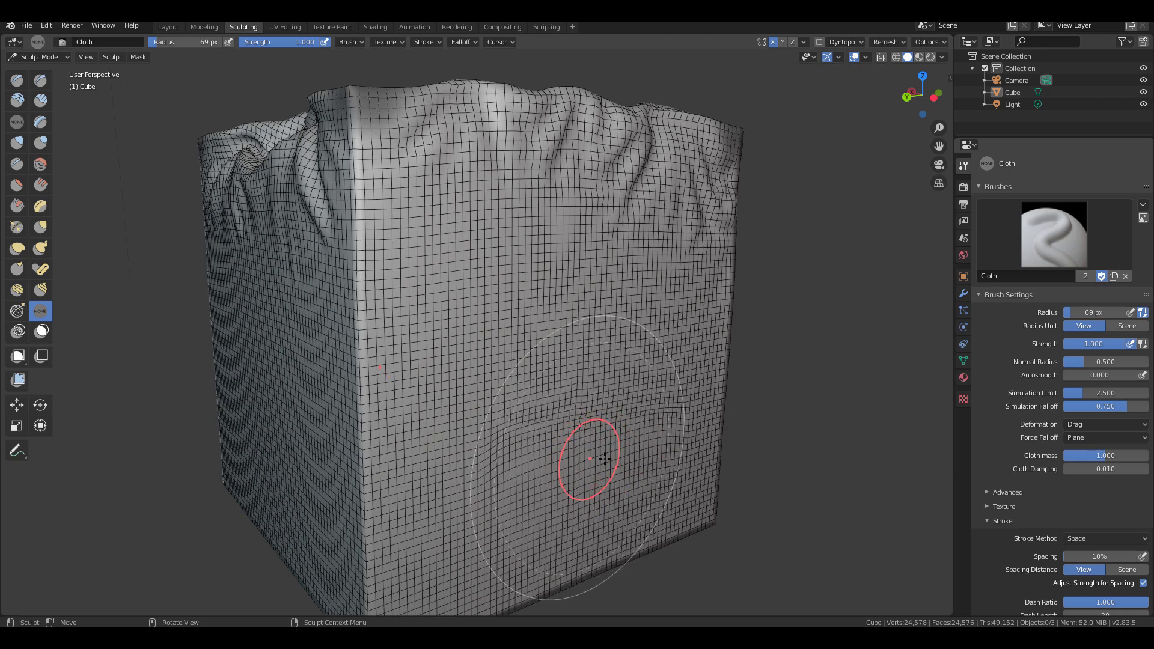
pyautogui.scroll(2, 573, 445)
pyautogui.moveTo(610, 495)
pyautogui.mouseDown()
pyautogui.moveTo(595, 468)
pyautogui.moveTo(598, 399)
pyautogui.mouseUp()
pyautogui.moveTo(463, 538); pyautogui.dragTo(438, 477)
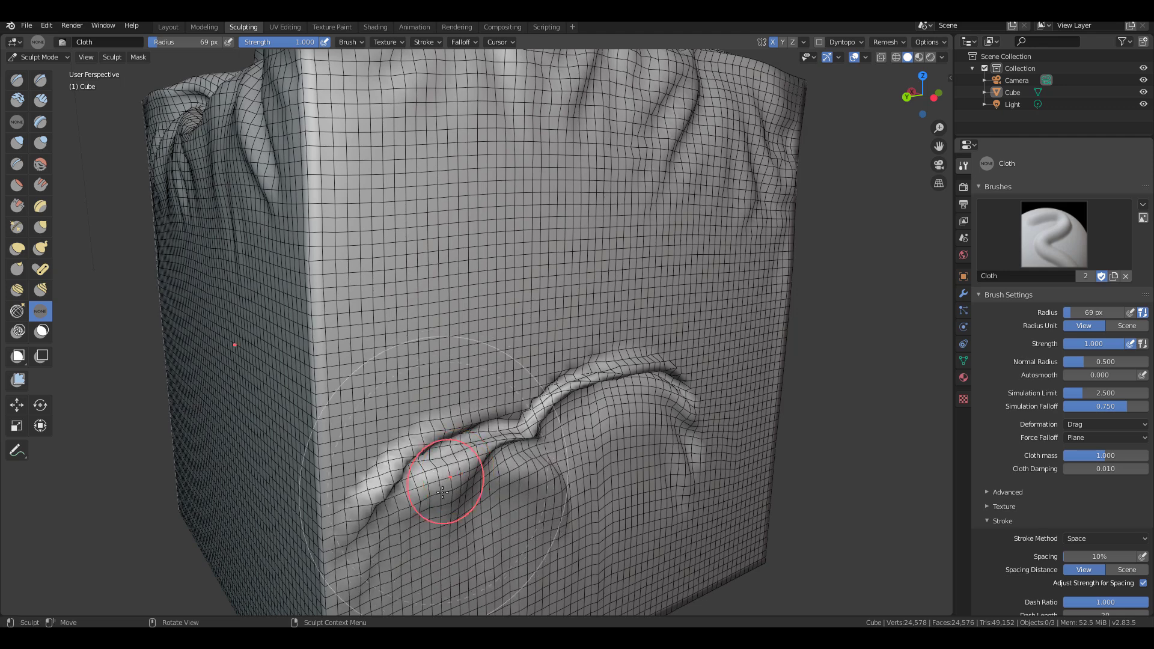
# - Drag the middle of the side face and its corner edge into crumpled folds
pyautogui.moveTo(798, 443)
pyautogui.mouseDown()
pyautogui.moveTo(739, 368)
pyautogui.moveTo(462, 375)
pyautogui.moveTo(428, 334)
pyautogui.mouseUp()
pyautogui.moveTo(354, 515)
pyautogui.mouseDown()
pyautogui.moveTo(332, 449)
pyautogui.moveTo(255, 445)
pyautogui.mouseUp()
pyautogui.moveTo(260, 447)
pyautogui.mouseDown()
pyautogui.moveTo(282, 373)
pyautogui.moveTo(425, 303)
pyautogui.moveTo(751, 243)
pyautogui.mouseUp()
pyautogui.moveTo(718, 303)
pyautogui.mouseDown(button='middle')
pyautogui.moveTo(739, 336)
pyautogui.moveTo(729, 373)
pyautogui.moveTo(665, 361)
pyautogui.mouseUp(button='middle')
# - Drag the lower half of the adjacent side face into long horizontal folds that meet the corner edge
pyautogui.moveTo(611, 546)
pyautogui.mouseDown()
pyautogui.moveTo(466, 540)
pyautogui.moveTo(412, 497)
pyautogui.moveTo(305, 478)
pyautogui.mouseUp()
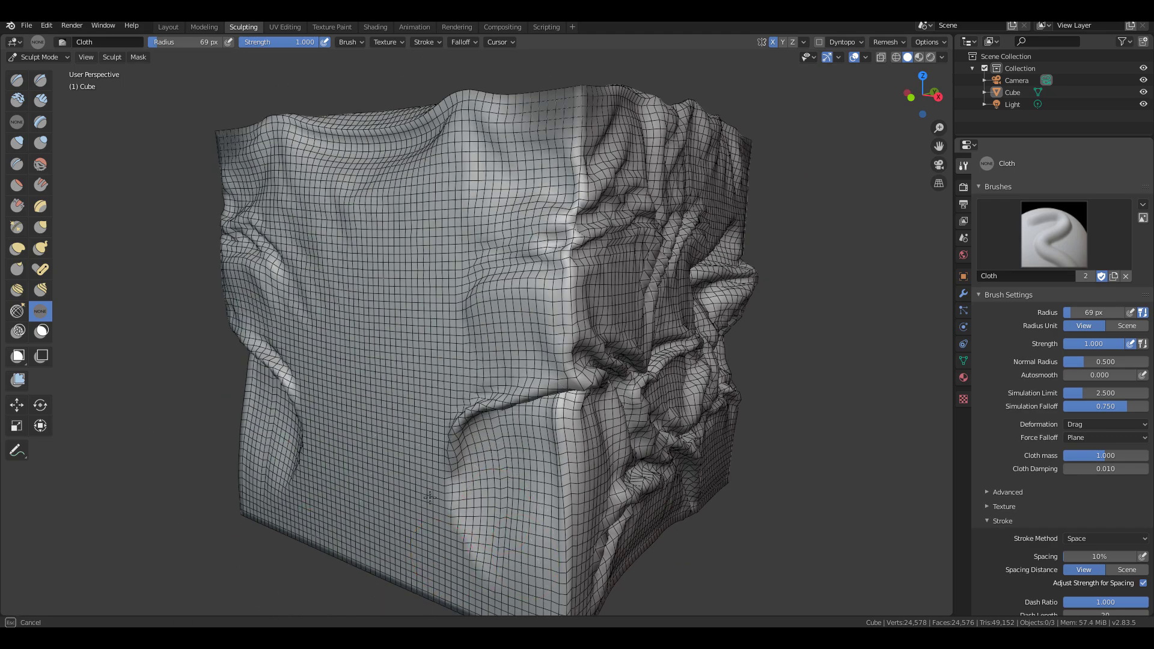
pyautogui.moveTo(515, 541)
pyautogui.mouseDown()
pyautogui.moveTo(434, 396)
pyautogui.moveTo(562, 306)
pyautogui.mouseUp()
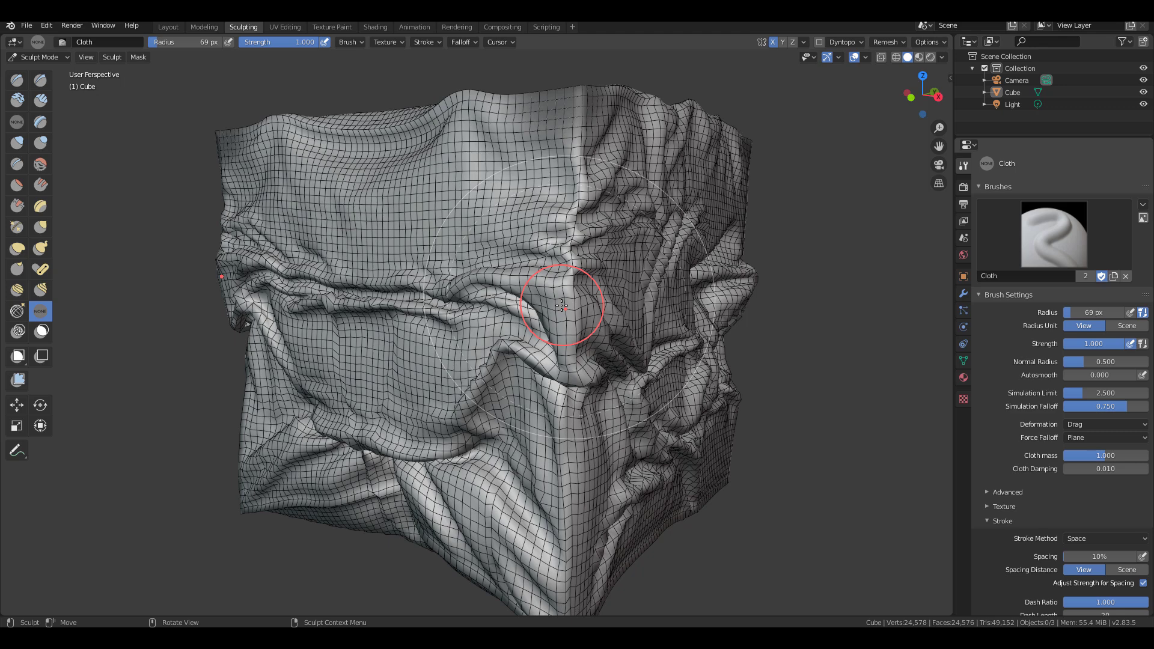
pyautogui.moveTo(561, 306)
pyautogui.mouseDown()
pyautogui.moveTo(605, 334)
pyautogui.moveTo(631, 443)
pyautogui.moveTo(697, 408)
pyautogui.mouseUp()
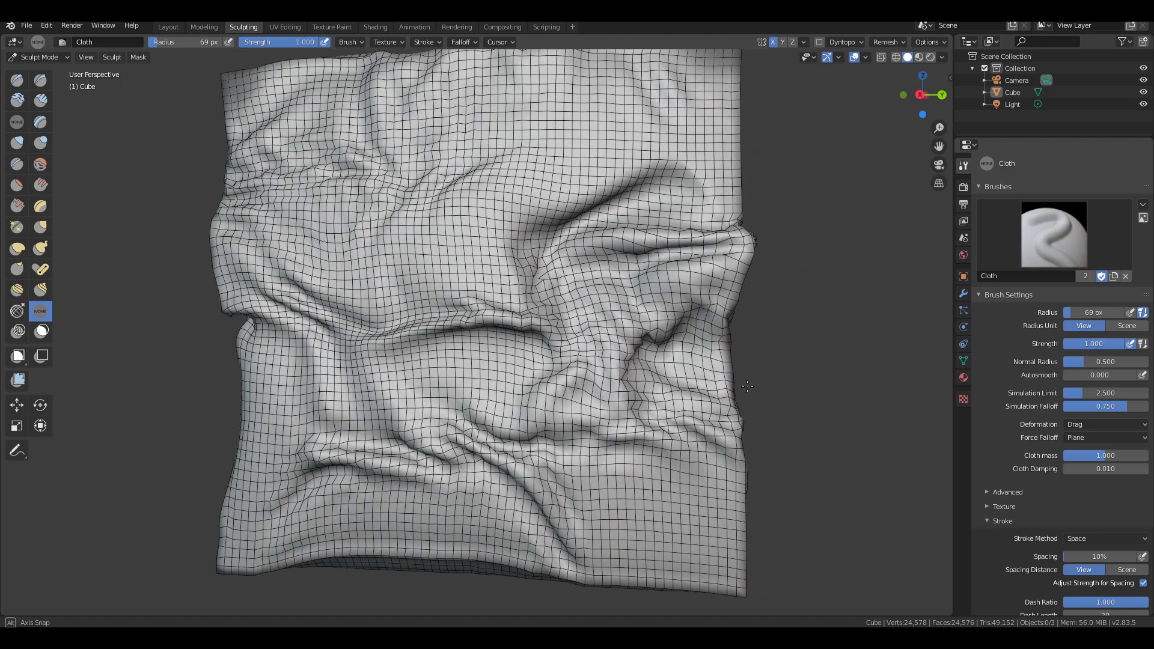
# - Drag further creases across the remaining side faces and corners so the folds wrap around the whole cube
pyautogui.moveTo(577, 385)
pyautogui.mouseDown()
pyautogui.moveTo(732, 226)
pyautogui.moveTo(306, 174)
pyautogui.moveTo(517, 462)
pyautogui.moveTo(607, 427)
pyautogui.moveTo(691, 421)
pyautogui.mouseUp()
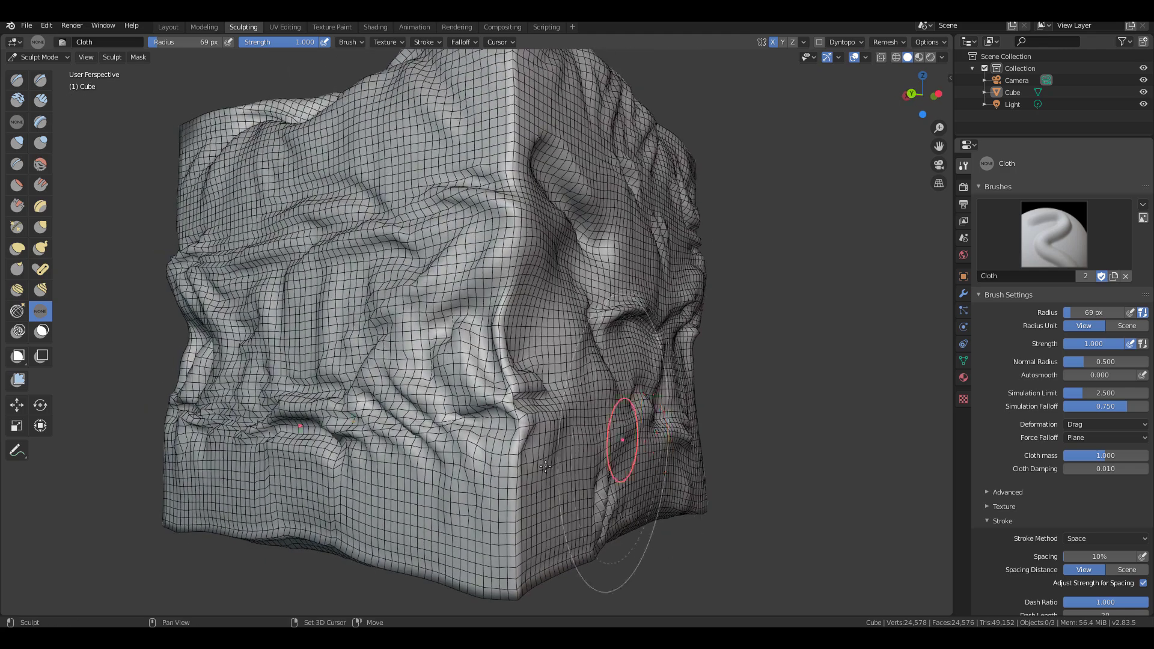
pyautogui.moveTo(618, 438)
pyautogui.mouseDown()
pyautogui.moveTo(420, 300)
pyautogui.moveTo(635, 371)
pyautogui.mouseUp()
pyautogui.moveTo(636, 372); pyautogui.dragTo(631, 354)
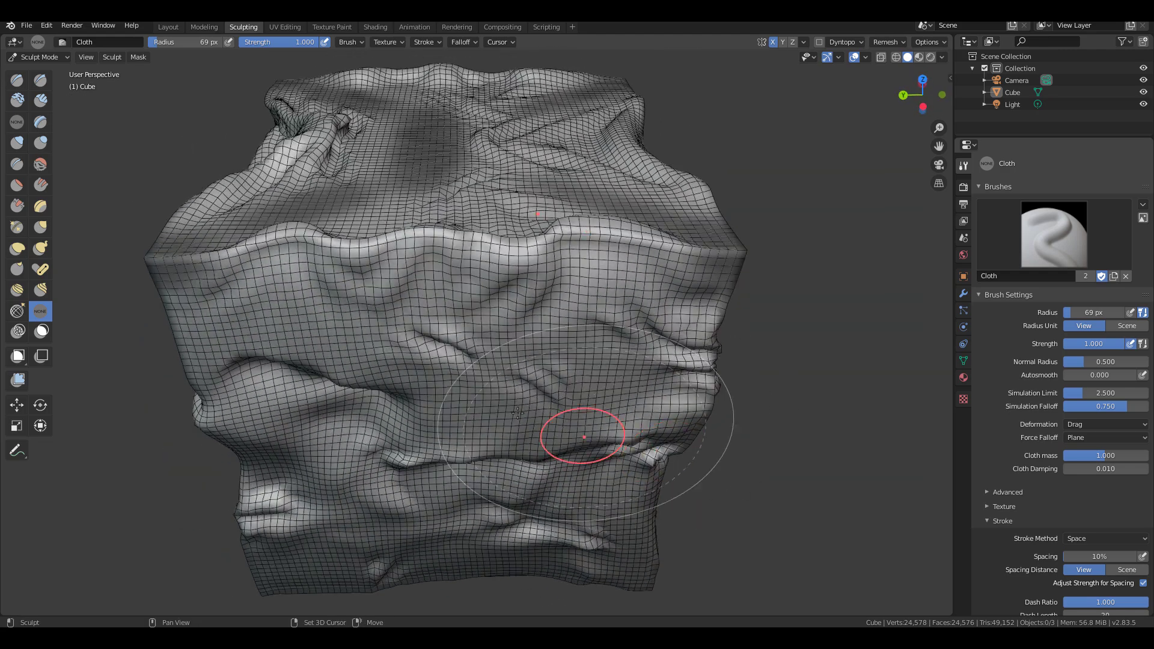
pyautogui.moveTo(580, 438)
pyautogui.mouseDown()
pyautogui.moveTo(533, 511)
pyautogui.moveTo(373, 499)
pyautogui.moveTo(535, 391)
pyautogui.moveTo(691, 391)
pyautogui.mouseUp()
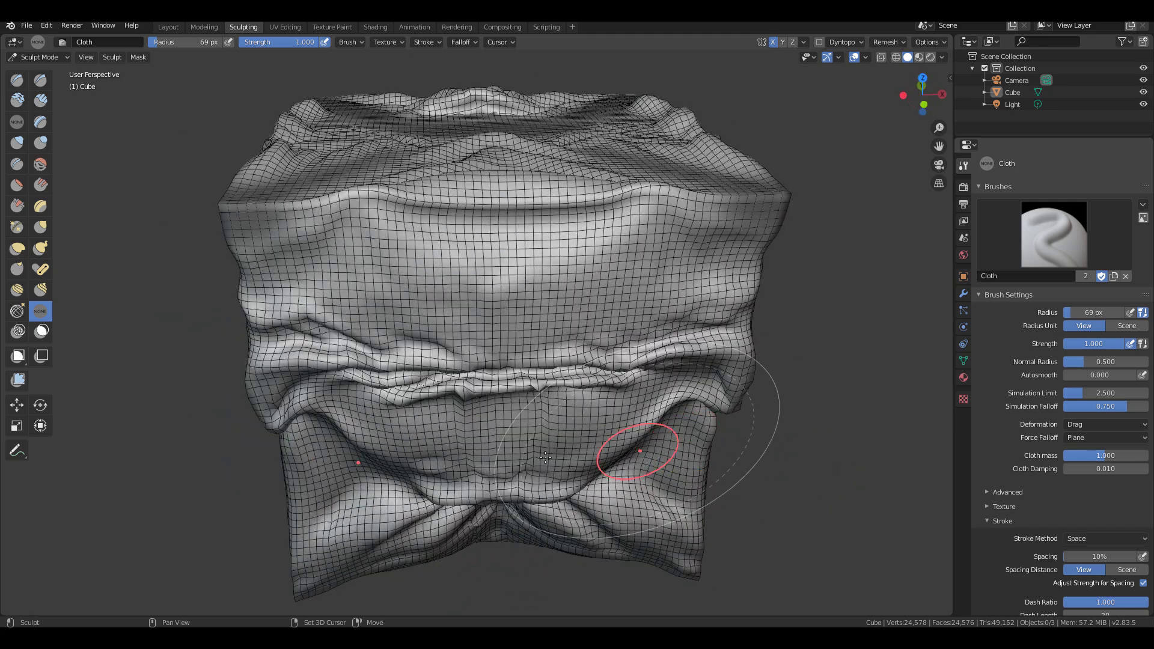
pyautogui.moveTo(586, 384)
pyautogui.keyDown('shift'); pyautogui.mouseDown()
pyautogui.moveTo(638, 369)
pyautogui.moveTo(580, 475)
pyautogui.mouseUp(); pyautogui.keyUp('shift')
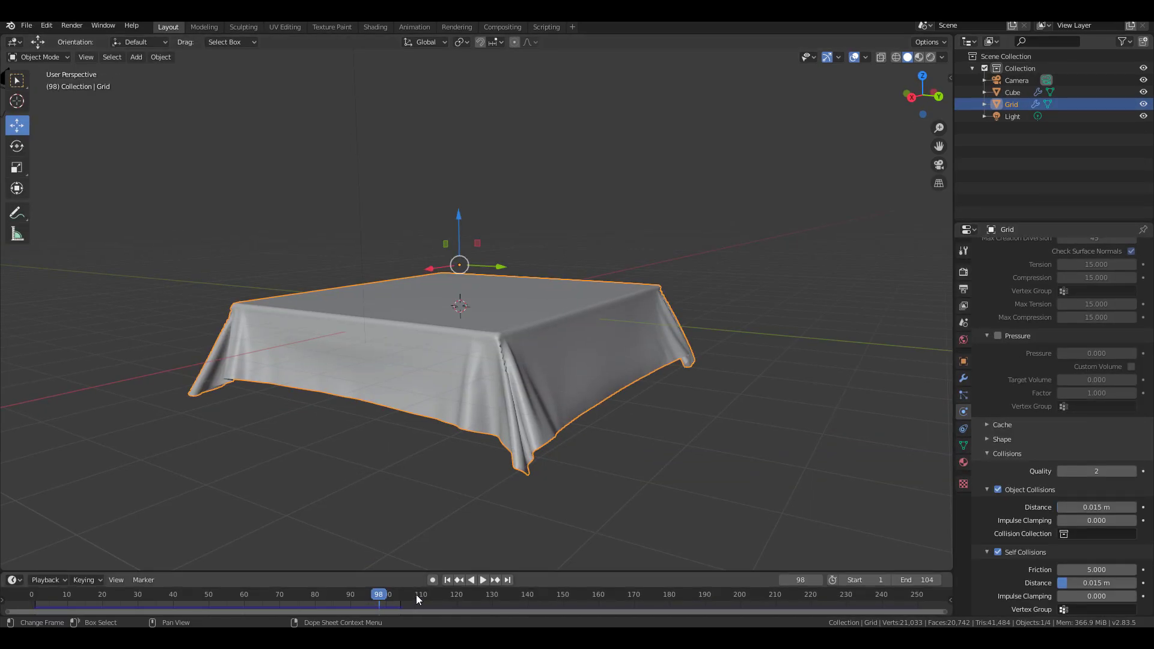
# - In the tablecloth scene, play the Grid's cloth simulation from frame 1 and stop it at frame 94
pyautogui.click(446, 580)
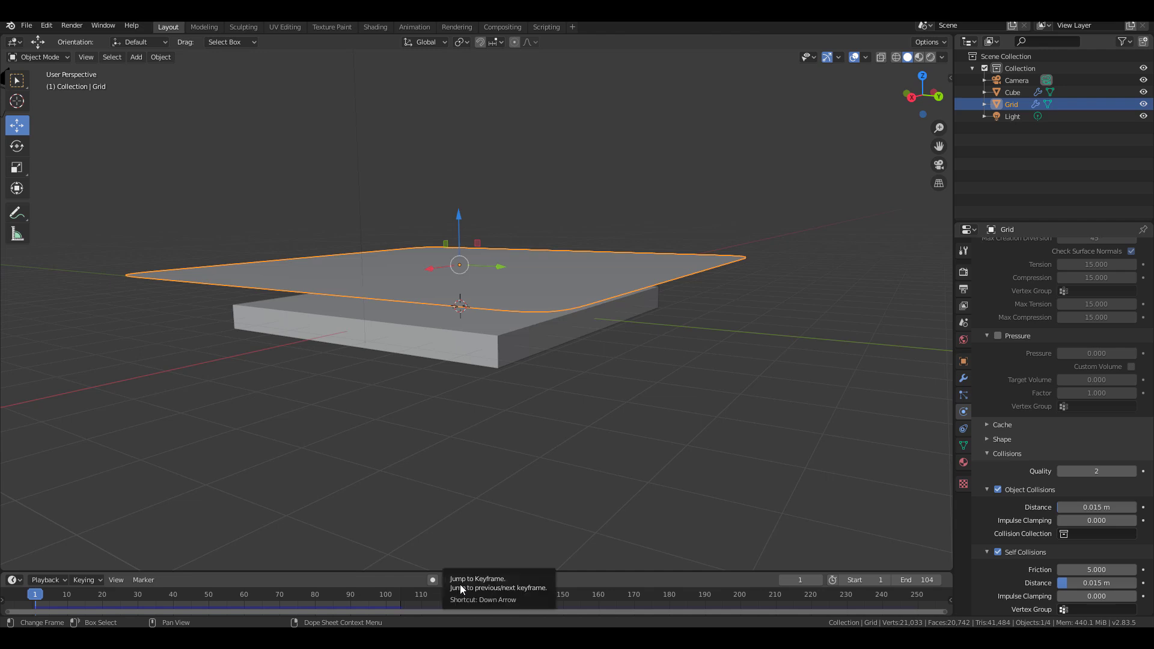
pyautogui.click(481, 579)
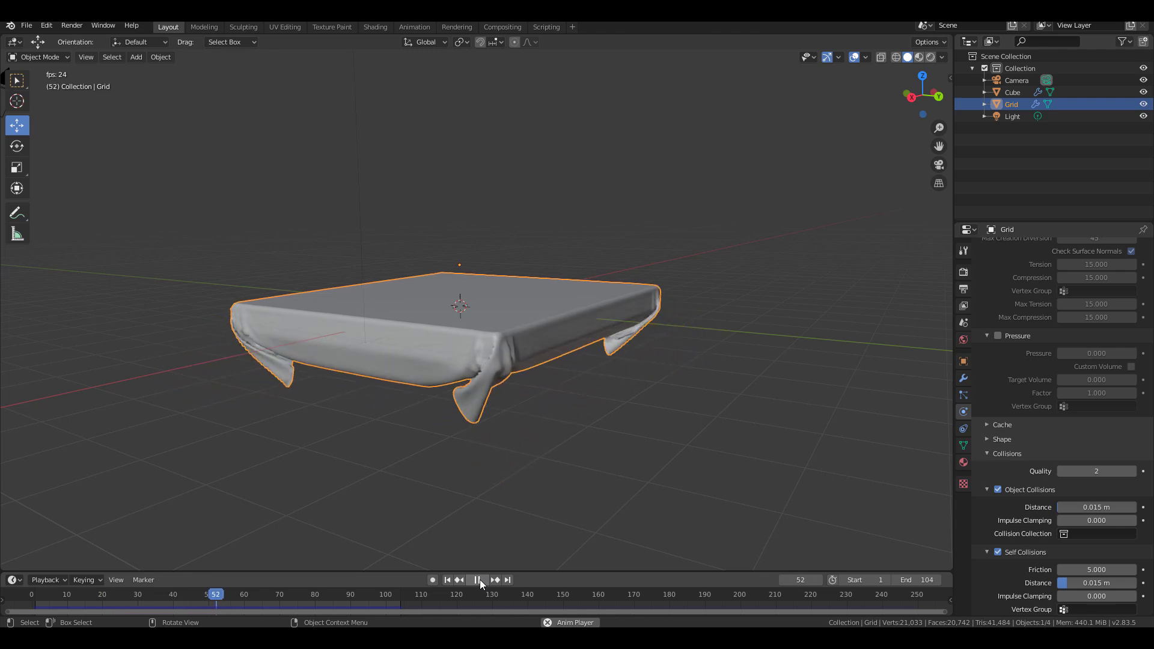
pyautogui.click(478, 579)
pyautogui.moveTo(527, 481); pyautogui.dragTo(510, 399, button='middle')
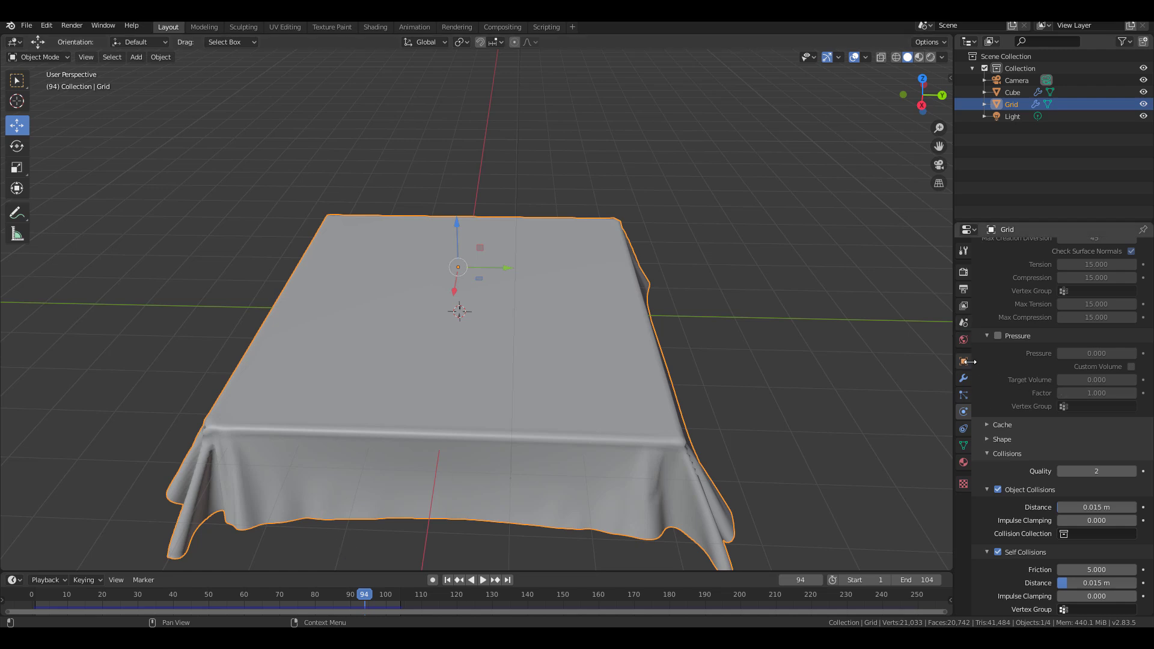
# - Apply the Grid's cloth modifier to keep the draped shape at frame 94
pyautogui.click(962, 379)
pyautogui.click(1013, 287)
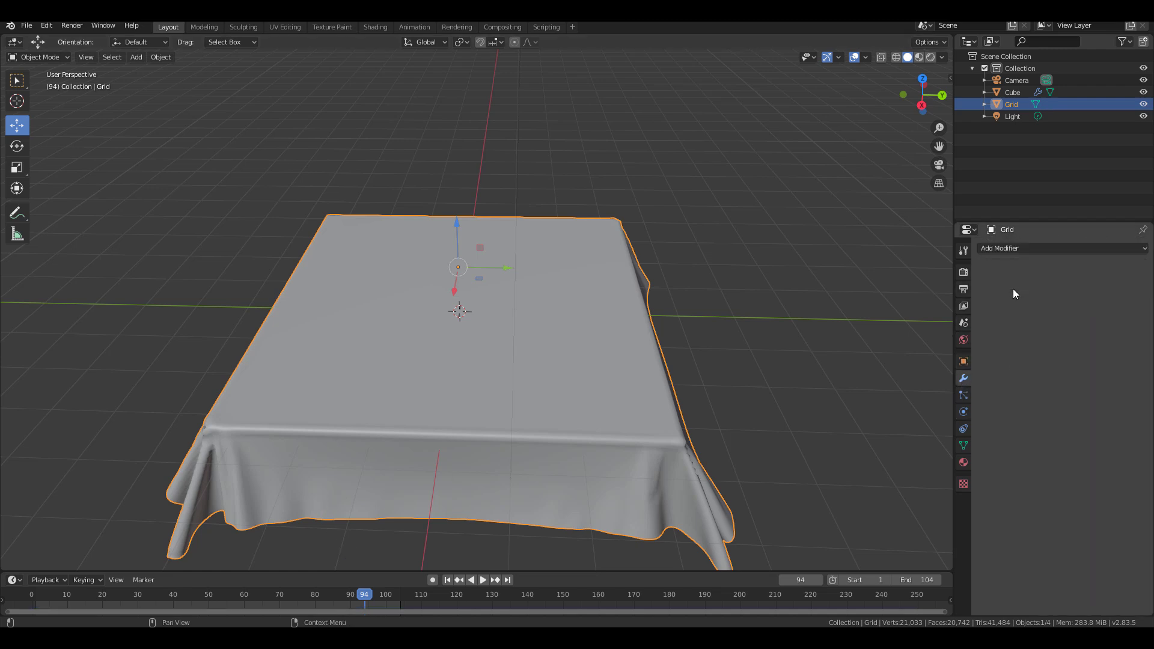
pyautogui.moveTo(712, 366); pyautogui.dragTo(108, 30, button='middle')
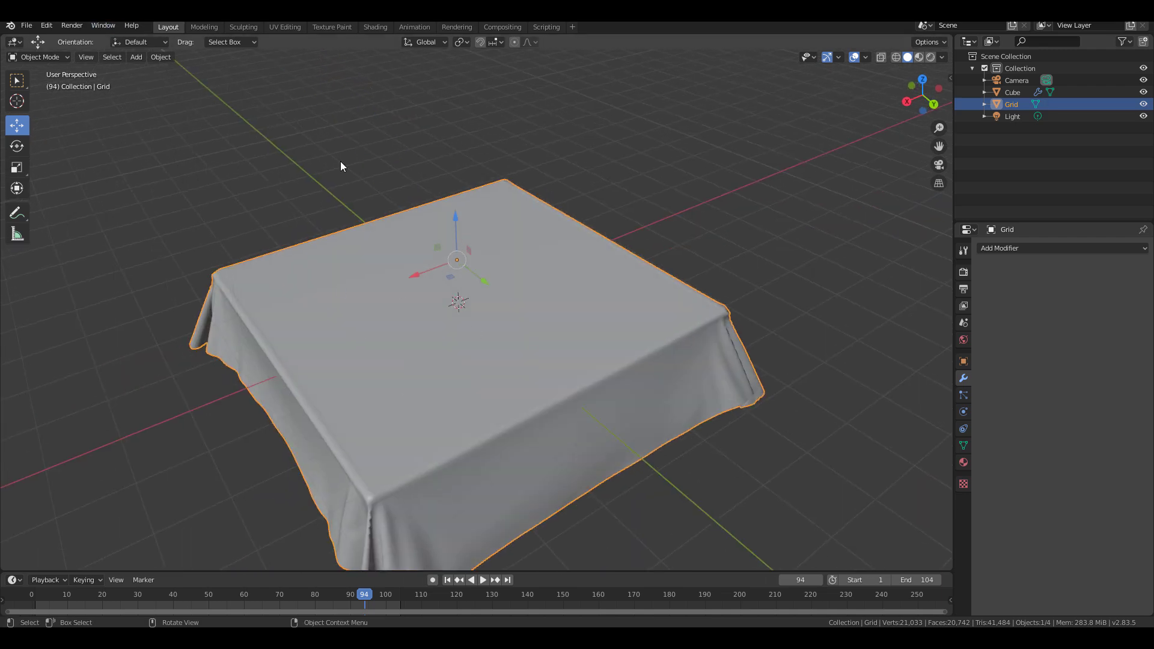
# - Switch to the Sculpting workspace with the draped Grid, choose the Cloth brush and widen the tool list to two columns
pyautogui.click(243, 27)
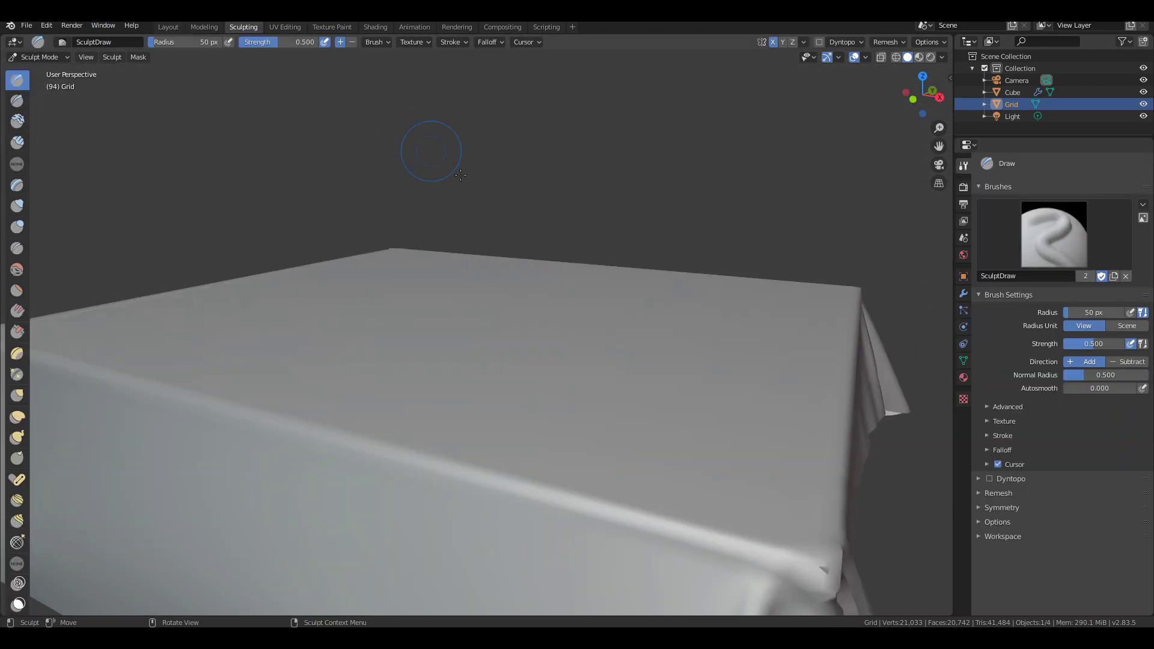
pyautogui.scroll(-4, 615, 345)
pyautogui.moveTo(657, 319); pyautogui.dragTo(587, 345, button='middle')
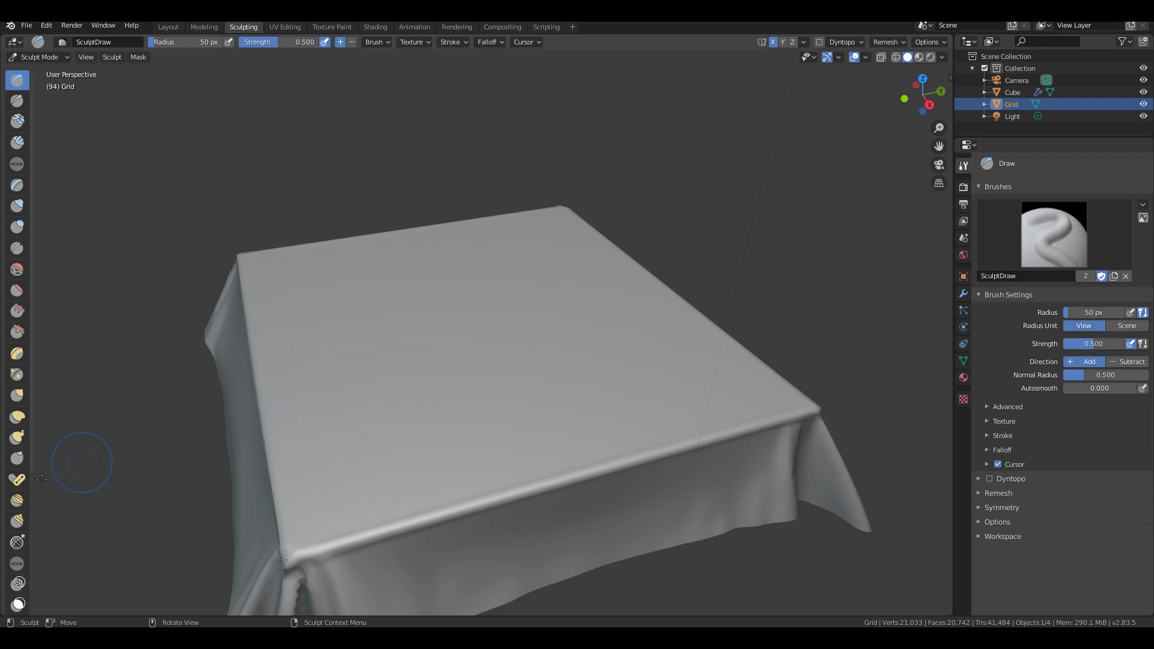
pyautogui.click(18, 563)
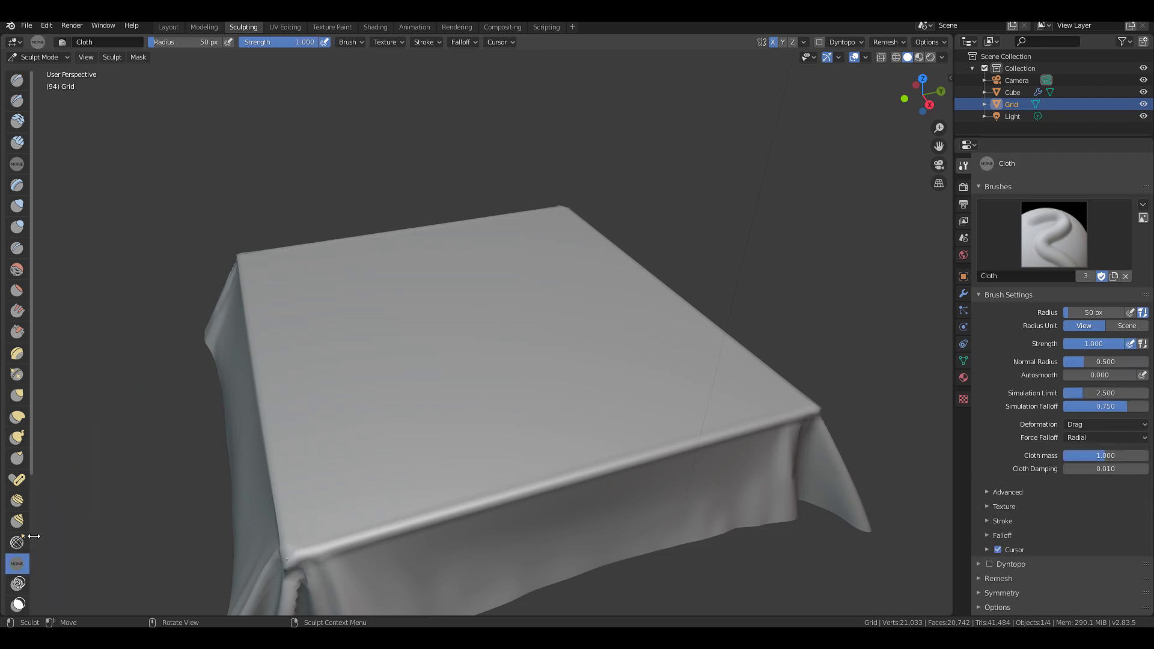
pyautogui.moveTo(34, 536); pyautogui.dragTo(53, 532)
pyautogui.moveTo(542, 392); pyautogui.dragTo(691, 402, button='middle')
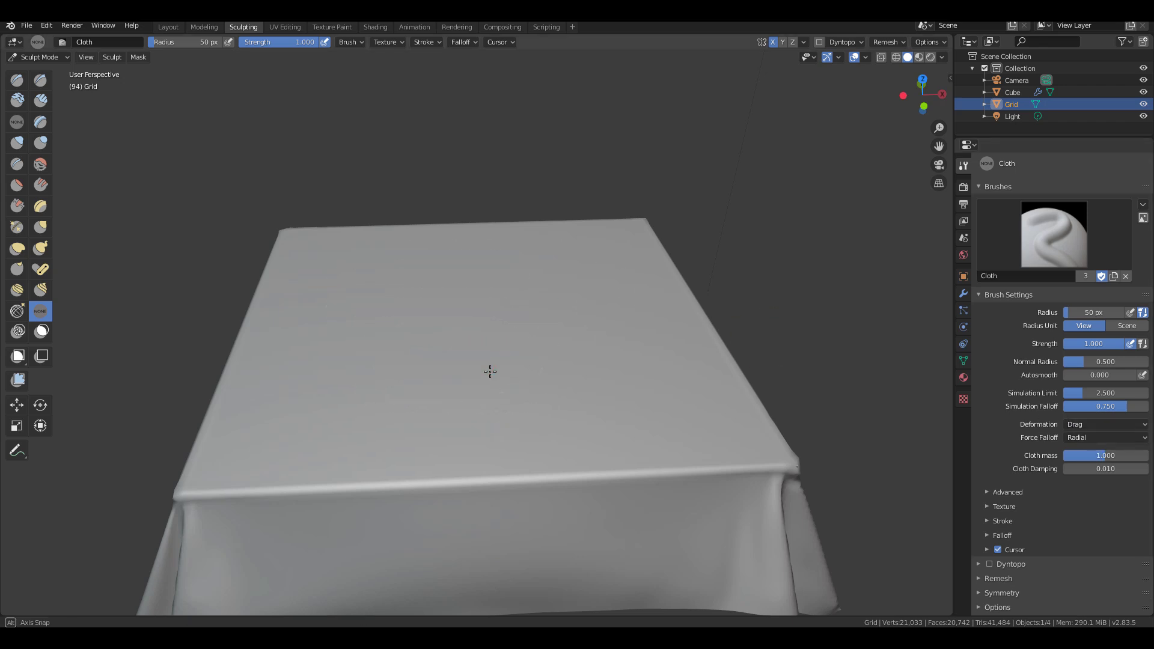
# - Set the Cloth brush's force falloff to Plane and turn off X symmetry
pyautogui.moveTo(483, 369); pyautogui.dragTo(925, 443, button='middle')
pyautogui.click(1085, 436)
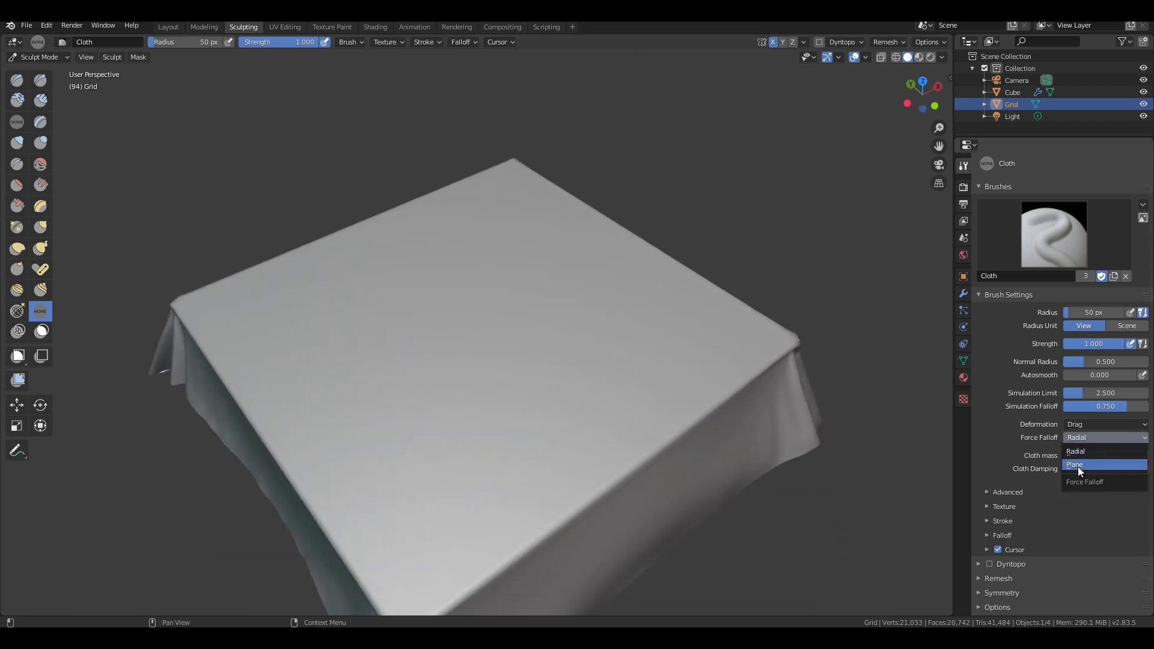
pyautogui.click(1079, 464)
pyautogui.moveTo(412, 413); pyautogui.dragTo(581, 373, button='middle')
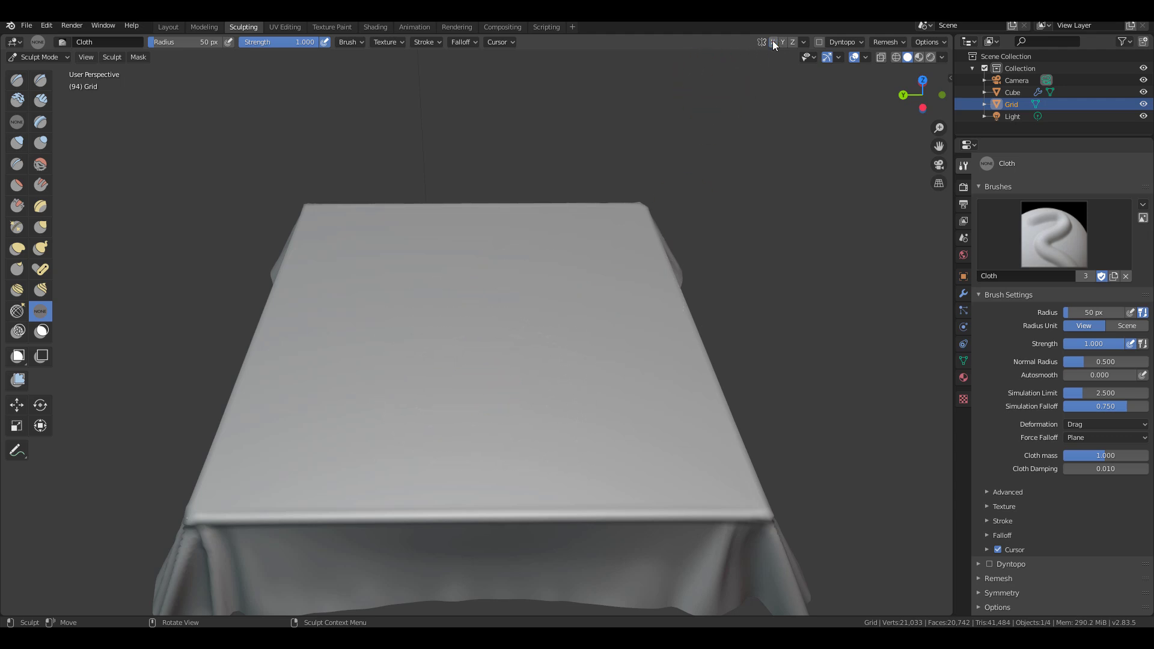
pyautogui.moveTo(587, 270); pyautogui.dragTo(585, 437, button='middle')
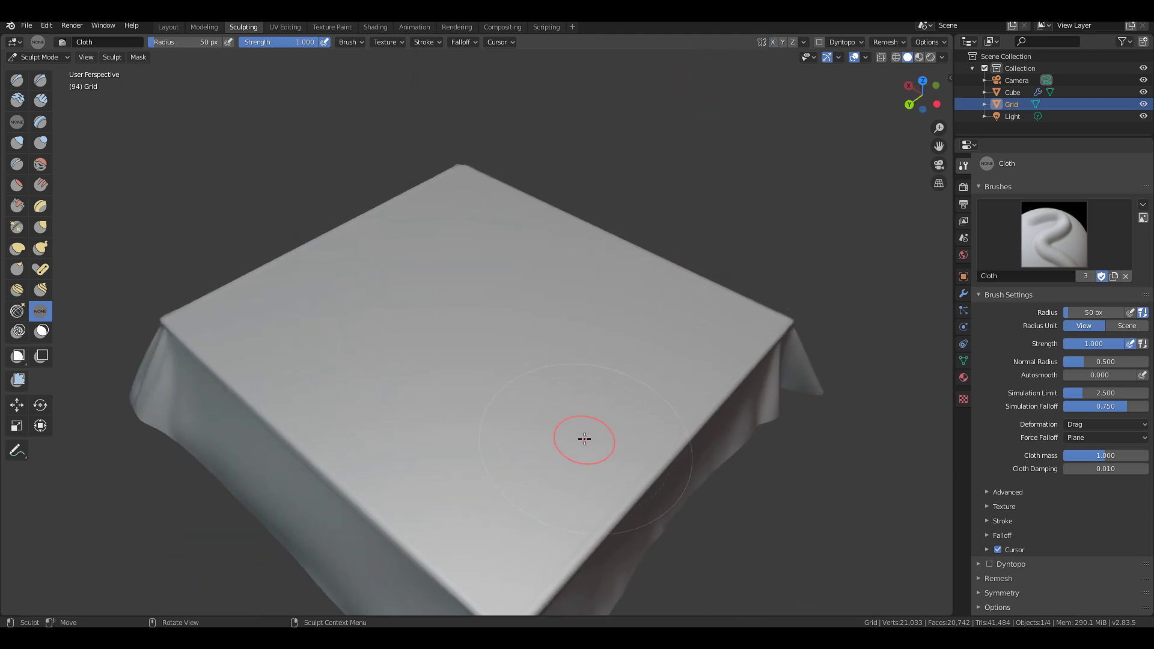
# - Try Drag strokes near the side edge and across the top of the tablecloth, and undo them
pyautogui.moveTo(615, 417)
pyautogui.mouseDown()
pyautogui.moveTo(598, 409)
pyautogui.moveTo(711, 461)
pyautogui.mouseUp()
pyautogui.moveTo(548, 473); pyautogui.dragTo(625, 474, button='middle')
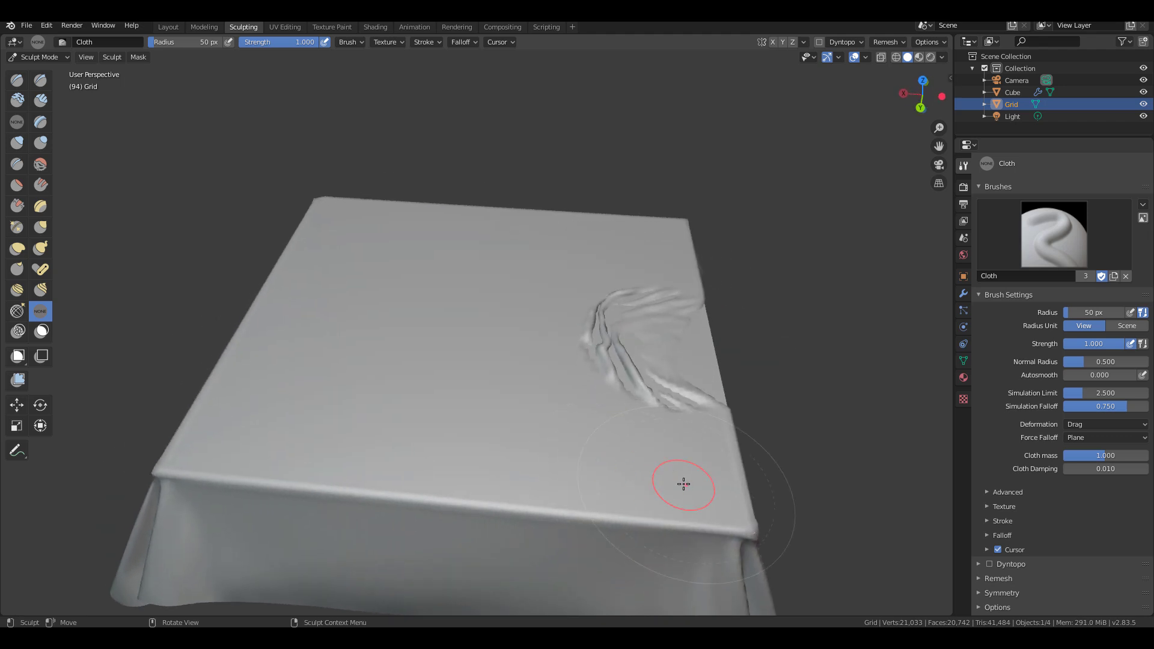
pyautogui.hotkey('ctrl', 'z')
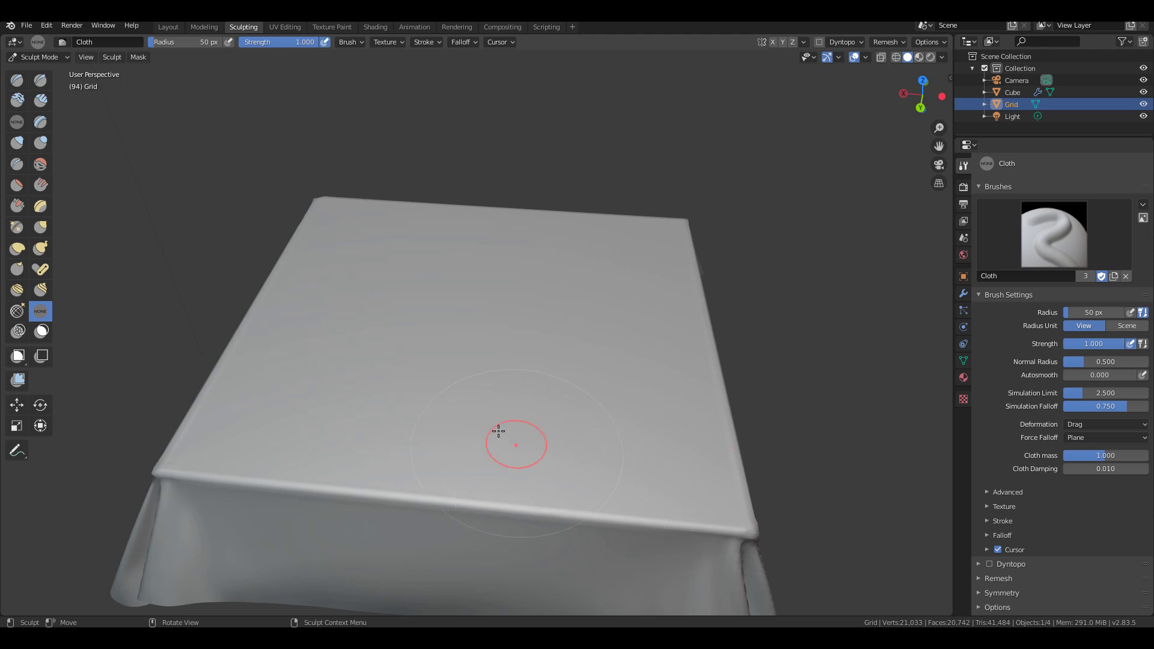
pyautogui.moveTo(456, 424); pyautogui.dragTo(467, 414)
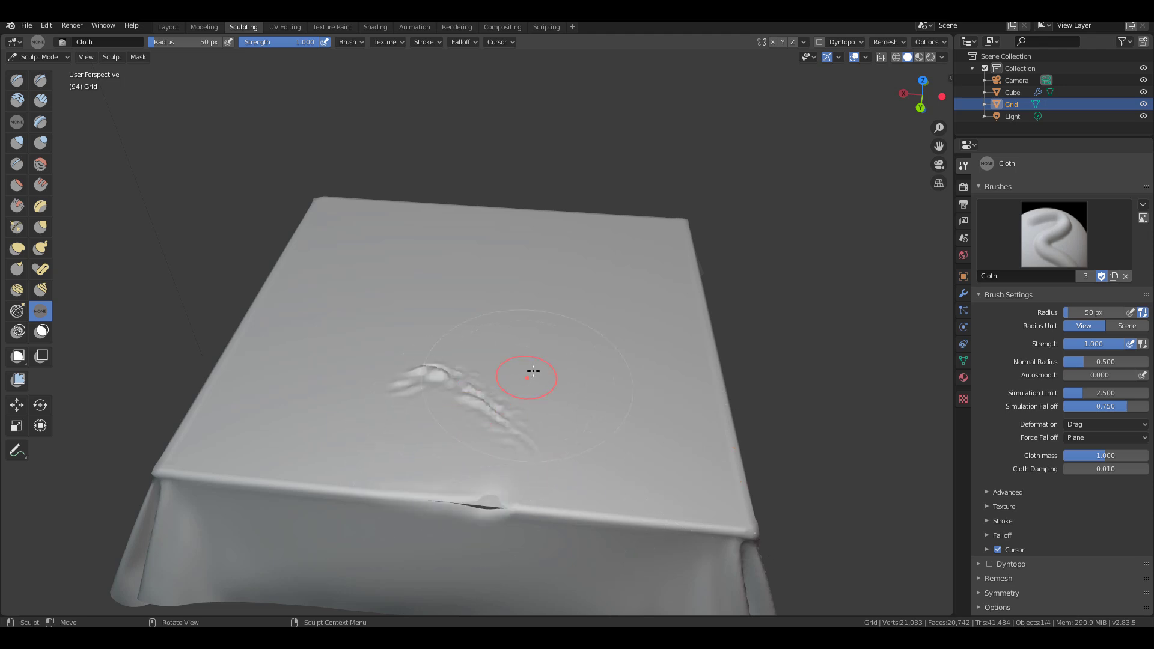
pyautogui.moveTo(535, 328); pyautogui.dragTo(501, 414)
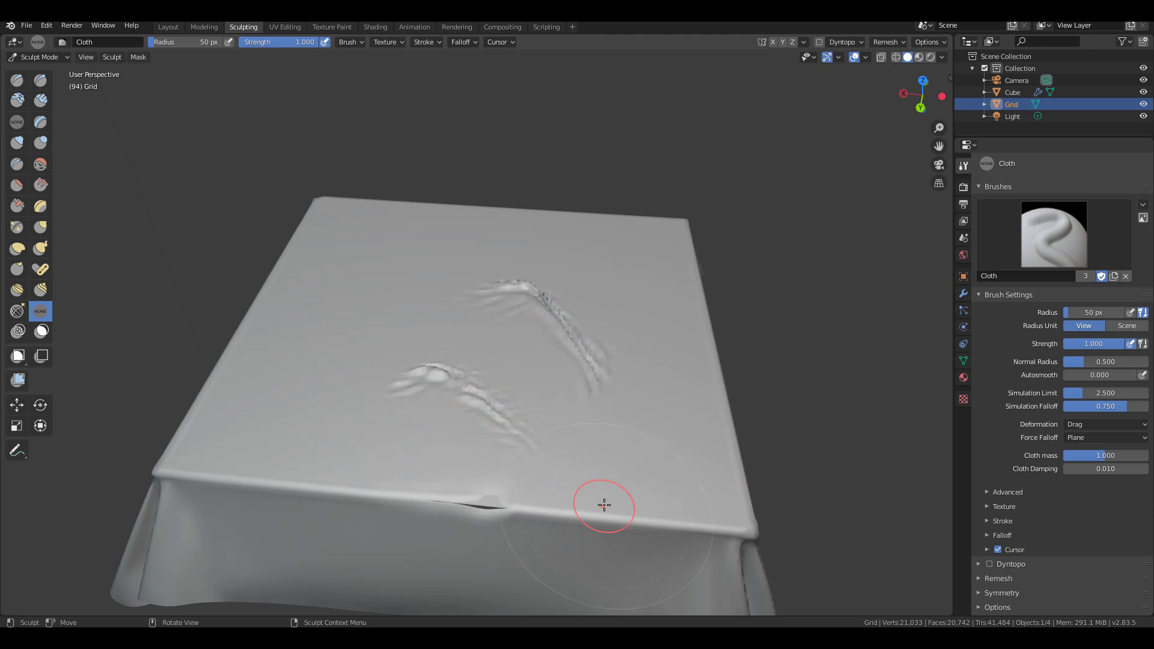
pyautogui.hotkey('ctrl', 'z')
pyautogui.hotkey('ctrl', 'z')
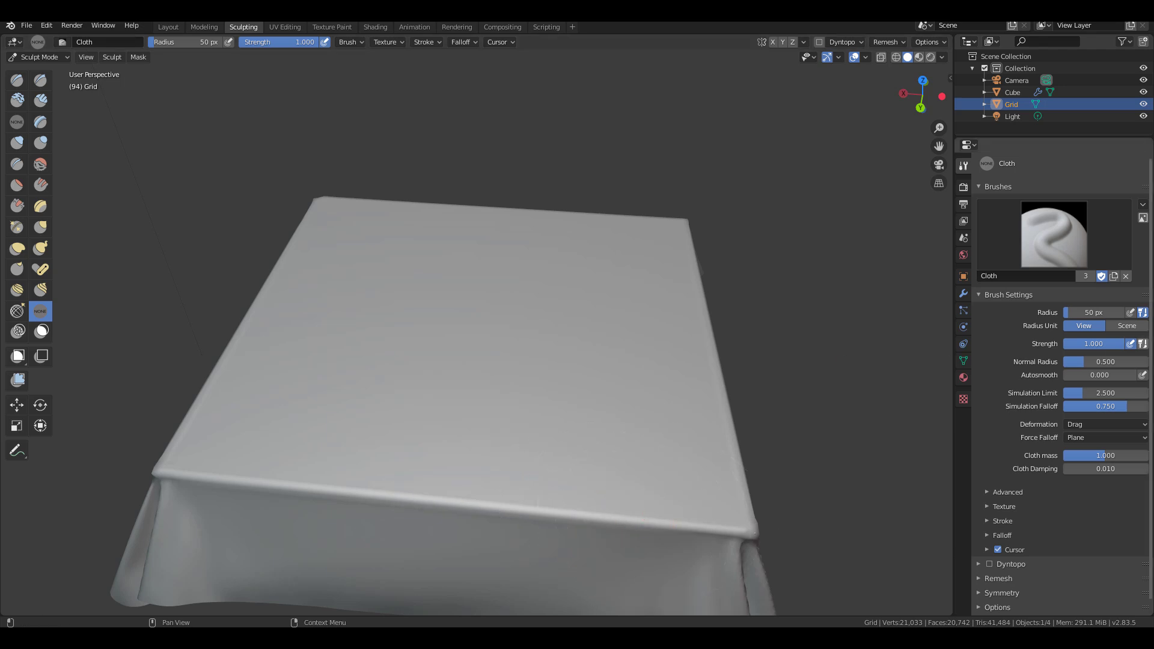
# - Set the deformation to Grab, try pulling a hanging corner of the tablecloth outward, and undo the pull
pyautogui.click(1097, 426)
pyautogui.click(1073, 504)
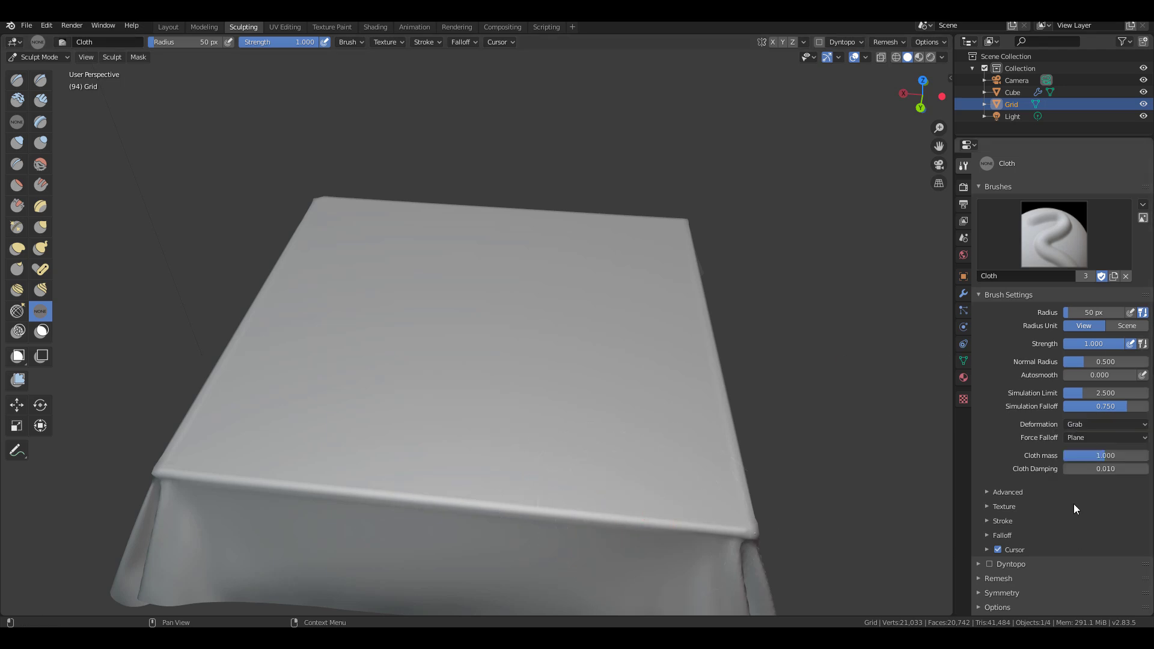
pyautogui.moveTo(669, 489); pyautogui.dragTo(760, 444, button='middle')
pyautogui.moveTo(819, 426); pyautogui.dragTo(815, 430)
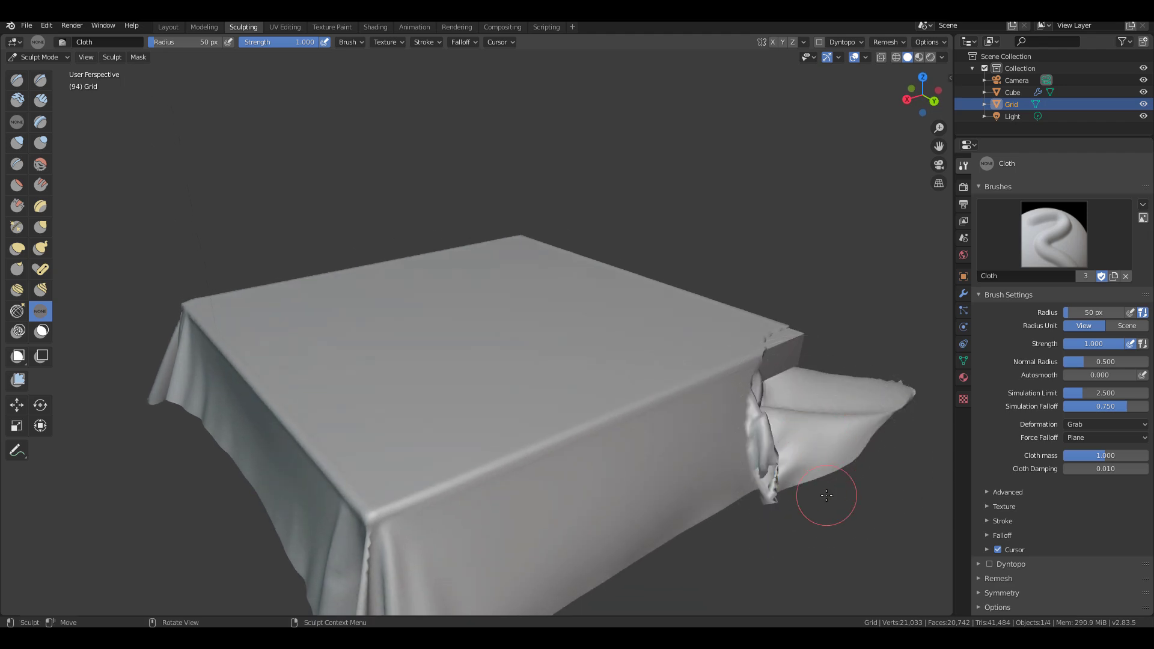
pyautogui.hotkey('ctrl', 'z')
# - Set the Cloth brush's force falloff to Radial and pull the tablecloth's hanging corner inward with Grab
pyautogui.click(1105, 438)
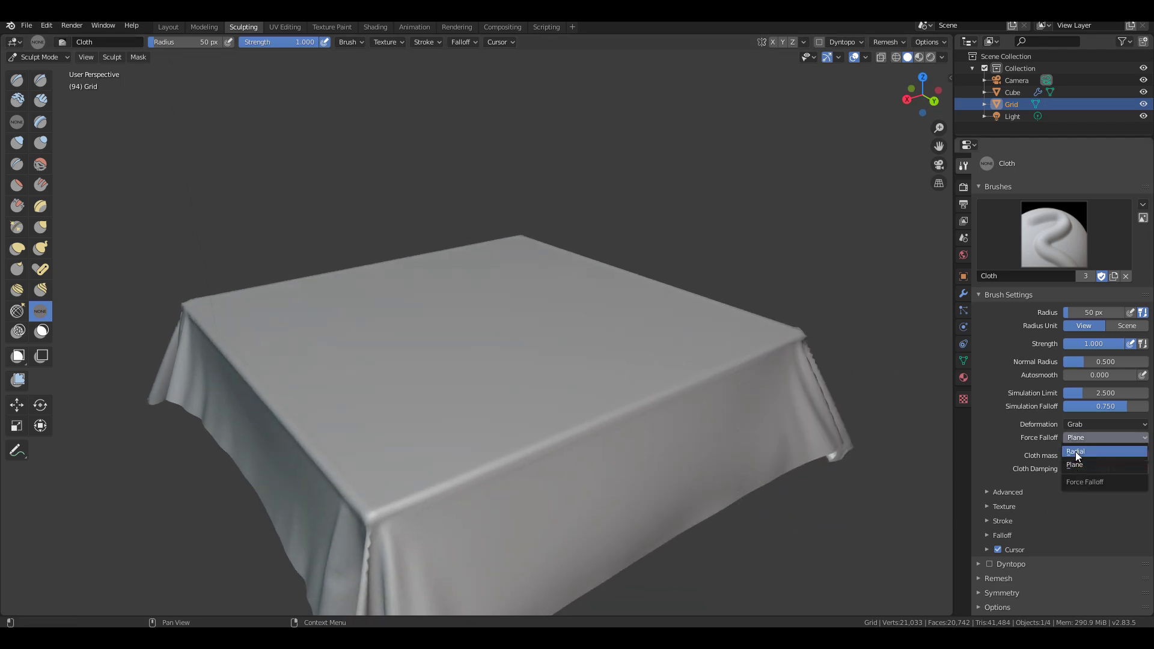
pyautogui.click(1081, 450)
pyautogui.moveTo(829, 441)
pyautogui.mouseDown()
pyautogui.moveTo(808, 463)
pyautogui.moveTo(748, 464)
pyautogui.mouseUp()
pyautogui.moveTo(730, 478); pyautogui.dragTo(757, 458, button='middle')
pyautogui.moveTo(666, 545); pyautogui.dragTo(248, 475, button='middle')
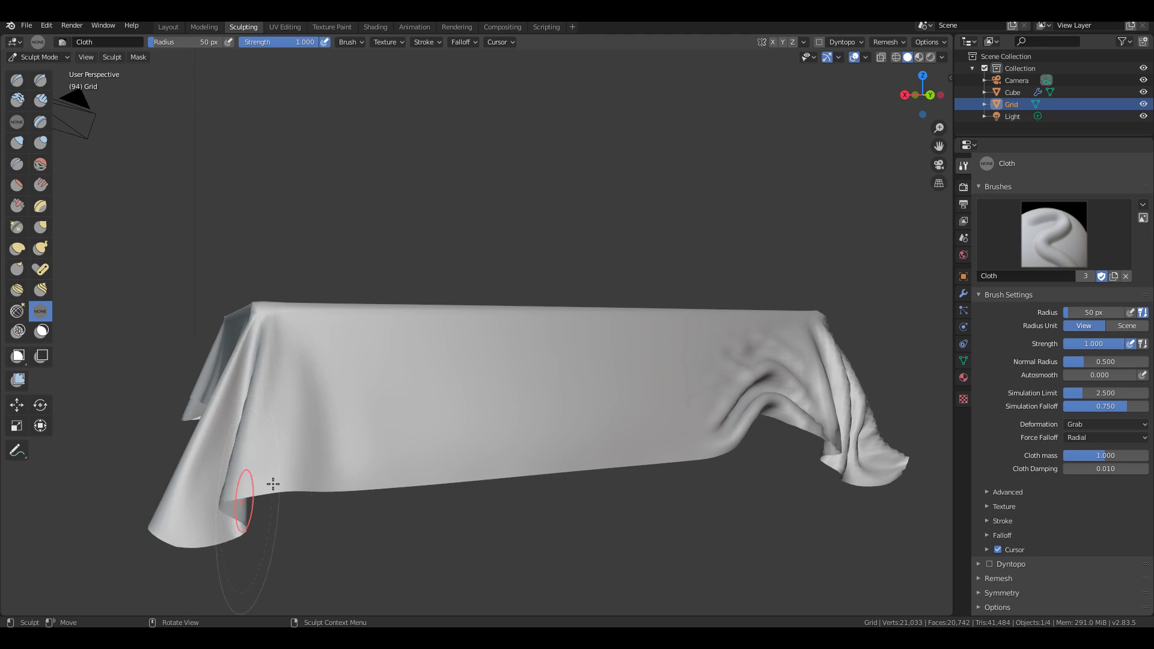
# - Try Grab pulls on the opposite hanging corner and along the front hem, and undo the last three strokes
pyautogui.moveTo(212, 488); pyautogui.dragTo(328, 442)
pyautogui.moveTo(340, 447); pyautogui.dragTo(631, 440, button='middle')
pyautogui.moveTo(687, 441)
pyautogui.mouseDown()
pyautogui.moveTo(751, 456)
pyautogui.moveTo(677, 425)
pyautogui.mouseUp()
pyautogui.moveTo(677, 425); pyautogui.dragTo(597, 507, button='middle')
pyautogui.moveTo(508, 544)
pyautogui.mouseDown()
pyautogui.moveTo(445, 566)
pyautogui.moveTo(508, 543)
pyautogui.mouseUp()
pyautogui.moveTo(508, 544); pyautogui.dragTo(481, 475, button='middle')
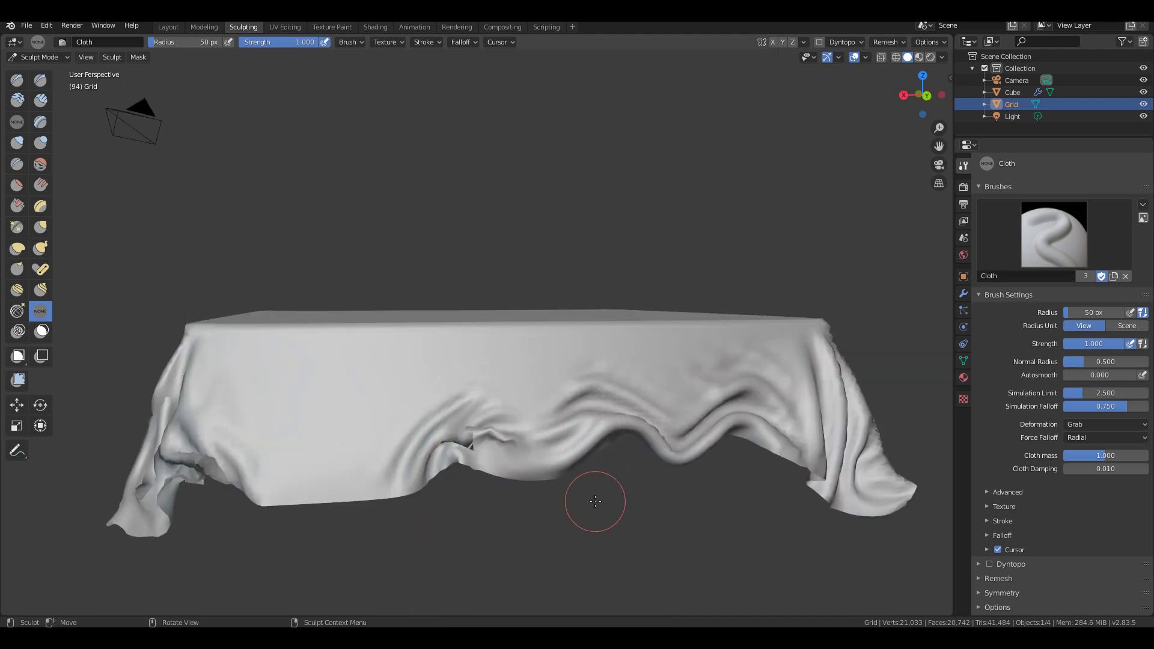
pyautogui.hotkey('ctrl', 'z')
pyautogui.hotkey('ctrl', 'z')
pyautogui.hotkey('ctrl', 'z')
# - Pull wavy folds into the tablecloth's hem with Grab strokes on successive hanging sides
pyautogui.moveTo(561, 448)
pyautogui.mouseDown()
pyautogui.moveTo(631, 412)
pyautogui.moveTo(601, 462)
pyautogui.moveTo(283, 484)
pyautogui.mouseUp()
pyautogui.moveTo(283, 484); pyautogui.dragTo(701, 515, button='middle')
pyautogui.moveTo(701, 514)
pyautogui.mouseDown()
pyautogui.moveTo(688, 530)
pyautogui.moveTo(395, 553)
pyautogui.moveTo(258, 626)
pyautogui.mouseUp()
pyautogui.moveTo(257, 626); pyautogui.dragTo(443, 541, button='middle')
pyautogui.moveTo(367, 546); pyautogui.dragTo(245, 549)
pyautogui.moveTo(244, 549); pyautogui.dragTo(449, 508, button='middle')
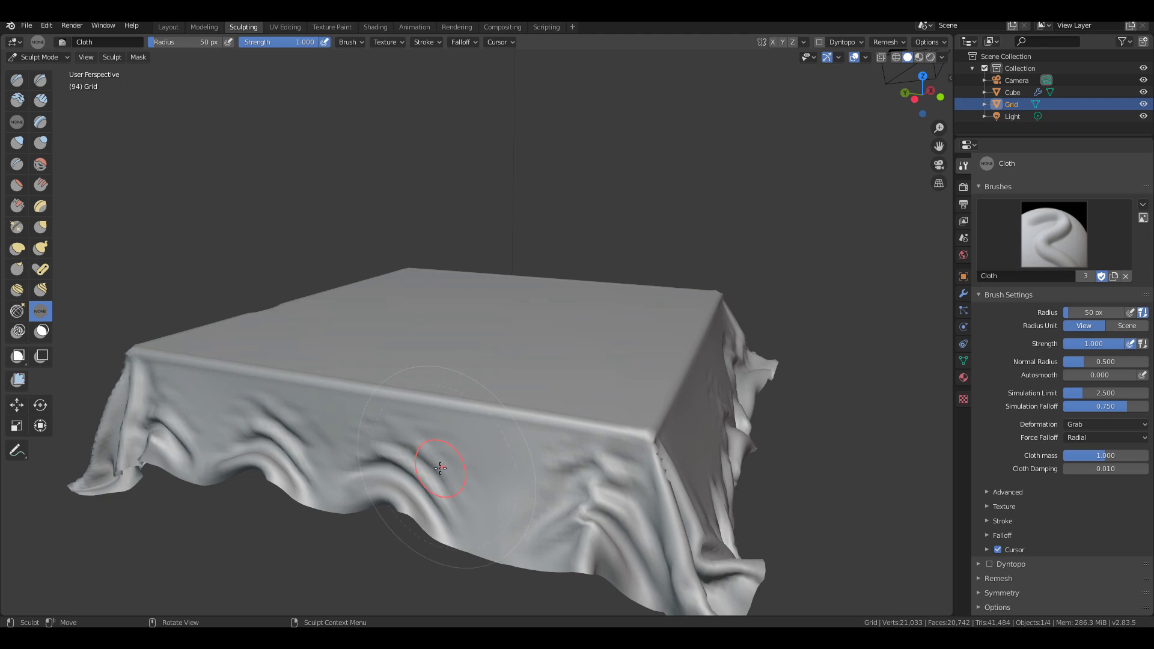
# - Grab the folds on the facing side, smooth the wrinkles near its corner, and pull folds on the adjoining side
pyautogui.moveTo(451, 480); pyautogui.dragTo(339, 457)
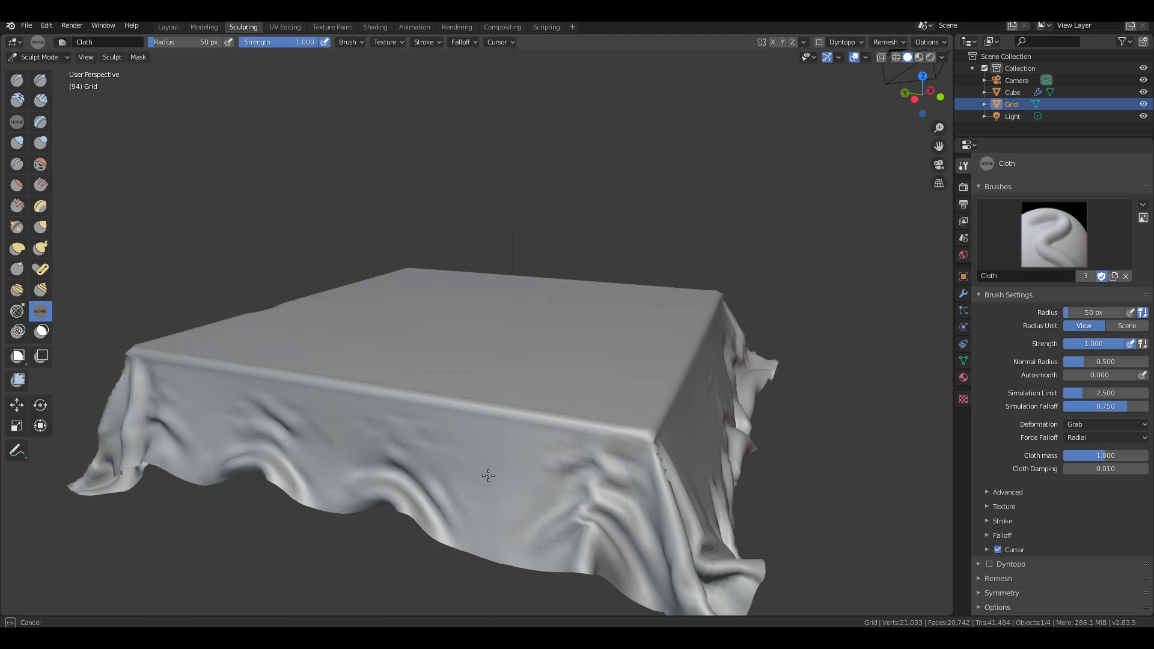
pyautogui.moveTo(587, 484)
pyautogui.keyDown('shift'); pyautogui.mouseDown()
pyautogui.moveTo(589, 507)
pyautogui.moveTo(468, 508)
pyautogui.mouseUp(); pyautogui.keyUp('shift')
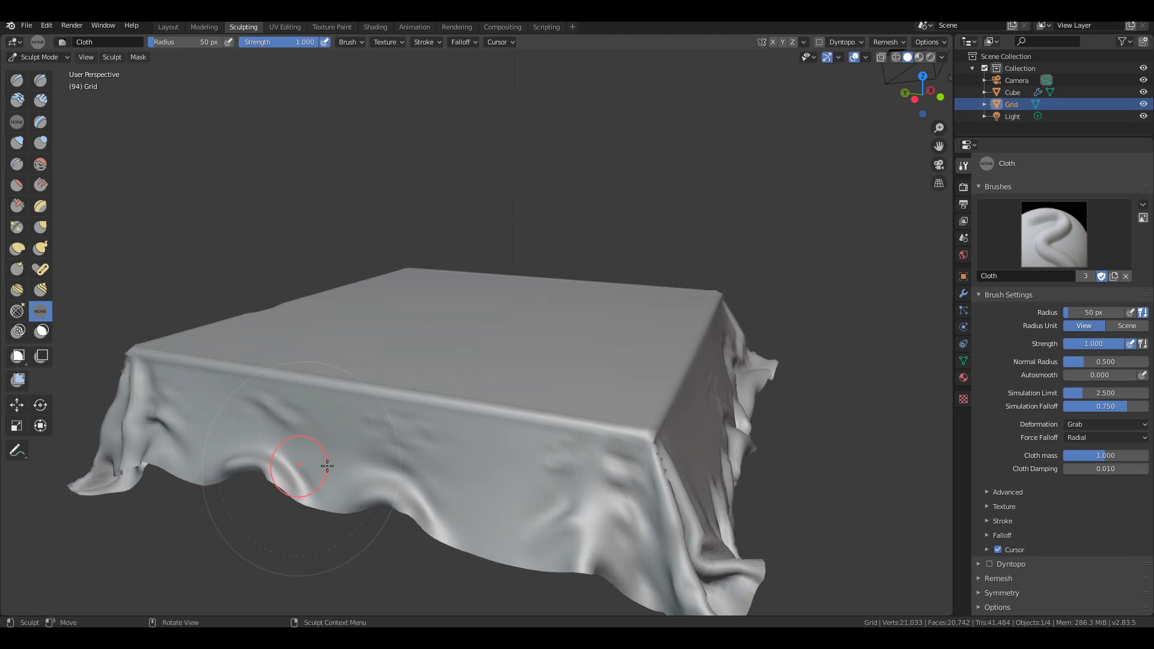
pyautogui.moveTo(355, 468); pyautogui.dragTo(495, 470, button='middle')
pyautogui.moveTo(481, 484); pyautogui.dragTo(227, 439)
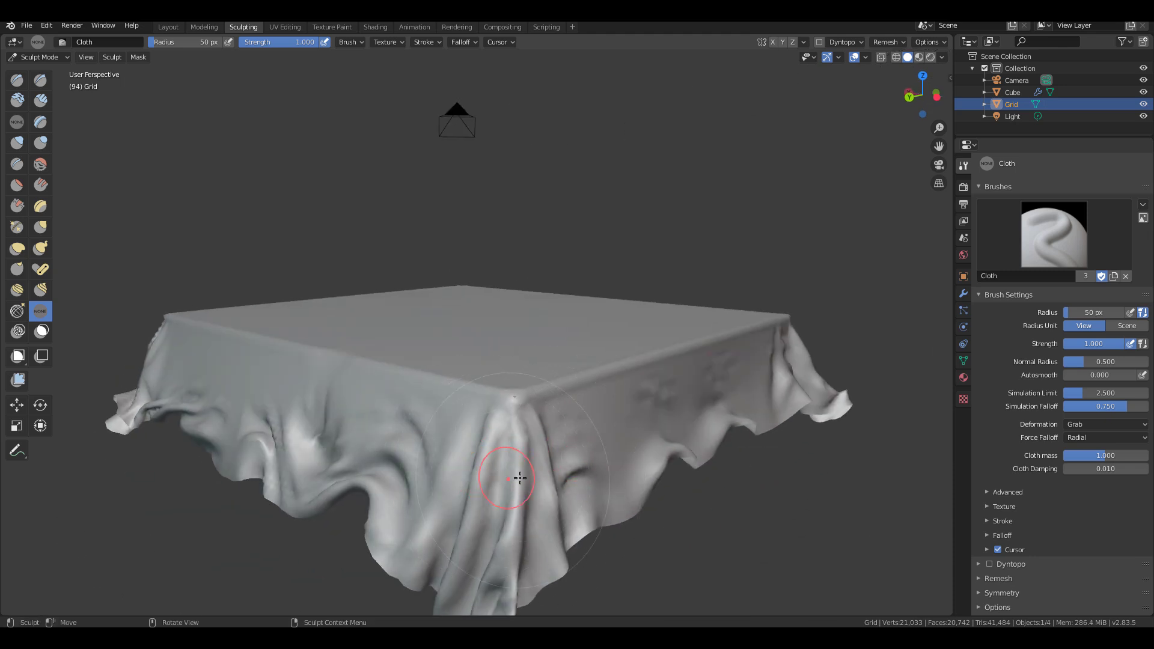
# - Pull more cloth folds around the next hanging side with Grab and smooth that side's wrinkles
pyautogui.moveTo(516, 477); pyautogui.dragTo(641, 473, button='middle')
pyautogui.moveTo(499, 486); pyautogui.dragTo(282, 565)
pyautogui.moveTo(403, 514); pyautogui.dragTo(550, 510, button='middle')
pyautogui.moveTo(753, 465)
pyautogui.keyDown('shift'); pyautogui.mouseDown()
pyautogui.moveTo(216, 483)
pyautogui.moveTo(105, 505)
pyautogui.mouseUp(); pyautogui.keyUp('shift')
# - Refine the remaining hanging sides and the outer corner of the tablecloth with further Grab strokes
pyautogui.moveTo(236, 471); pyautogui.dragTo(606, 496, button='middle')
pyautogui.moveTo(606, 496); pyautogui.dragTo(298, 448)
pyautogui.moveTo(149, 446); pyautogui.dragTo(747, 459, button='middle')
pyautogui.moveTo(449, 451); pyautogui.dragTo(108, 452)
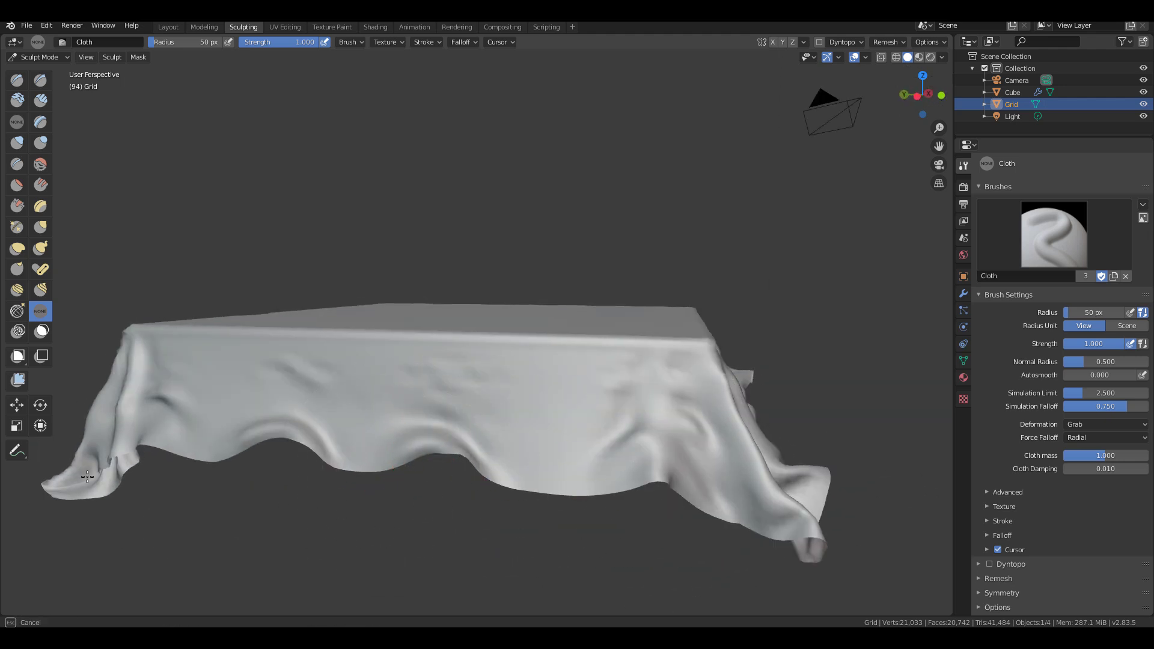
# - Gather the cloth into bunched folds on both sides of the nearest table corner with Grab
pyautogui.moveTo(123, 372); pyautogui.dragTo(565, 481, button='middle')
pyautogui.moveTo(417, 476)
pyautogui.mouseDown(button='middle')
pyautogui.moveTo(523, 459)
pyautogui.moveTo(603, 425)
pyautogui.moveTo(708, 451)
pyautogui.moveTo(630, 451)
pyautogui.moveTo(542, 483)
pyautogui.mouseUp(button='middle')
pyautogui.moveTo(790, 495); pyautogui.dragTo(271, 358, button='middle')
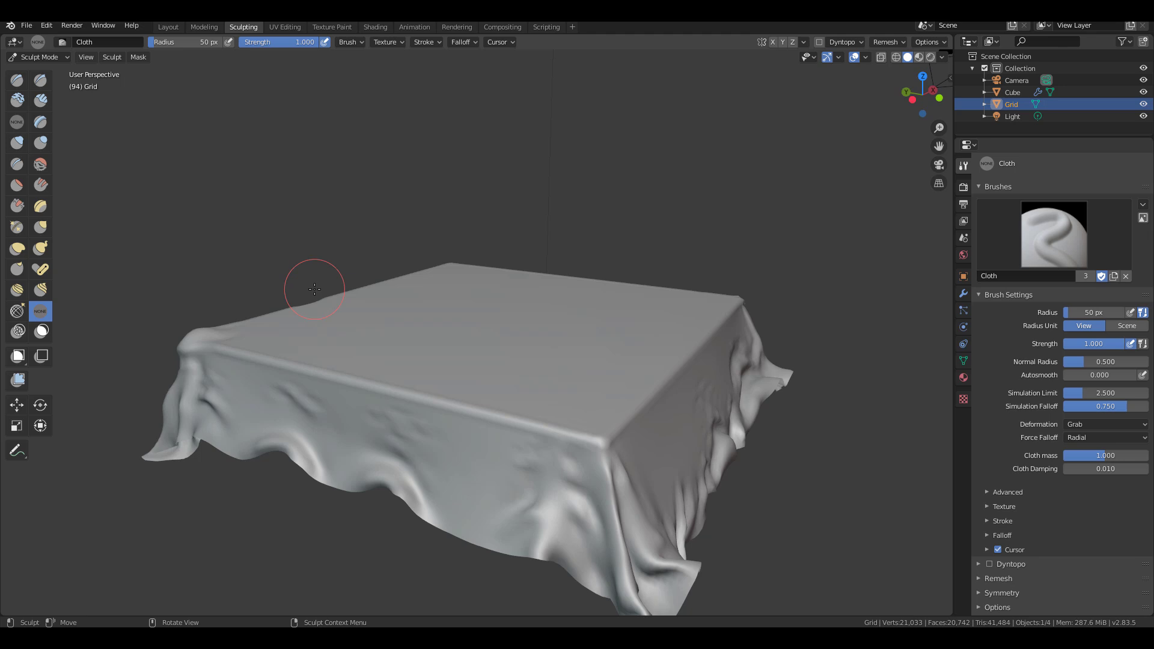
pyautogui.moveTo(677, 462)
pyautogui.mouseDown()
pyautogui.moveTo(700, 445)
pyautogui.moveTo(696, 415)
pyautogui.mouseUp()
pyautogui.moveTo(584, 508); pyautogui.dragTo(614, 476)
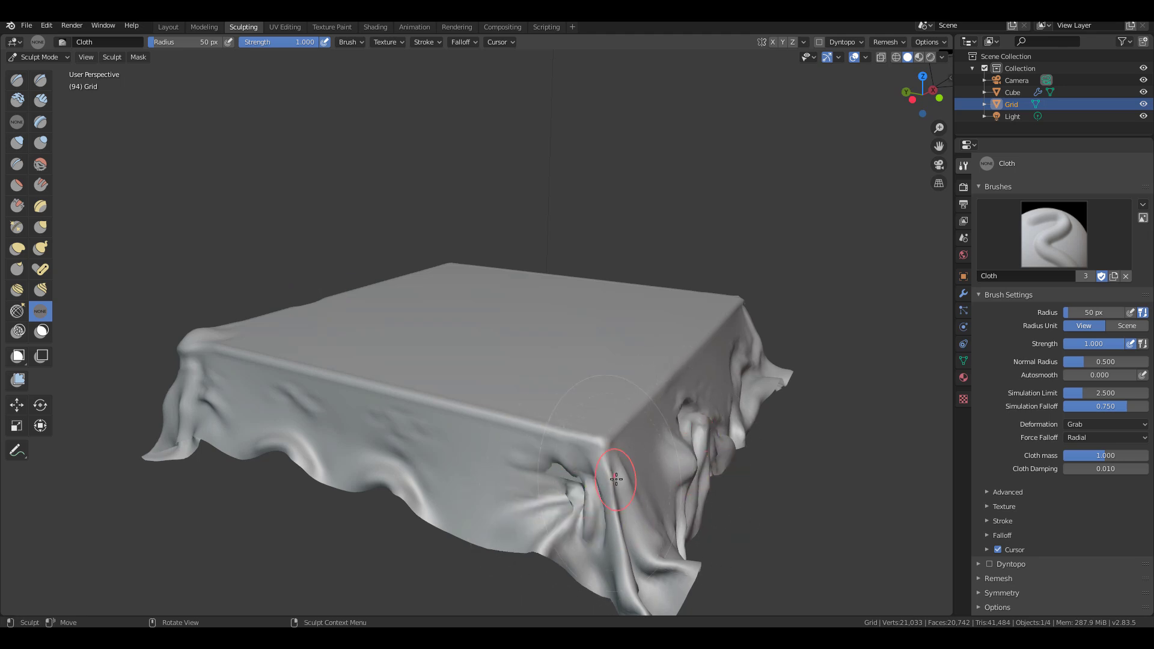
# - Set the deformation to Inflate and puff up the folds along the side hem toward the nearest corner
pyautogui.click(1093, 426)
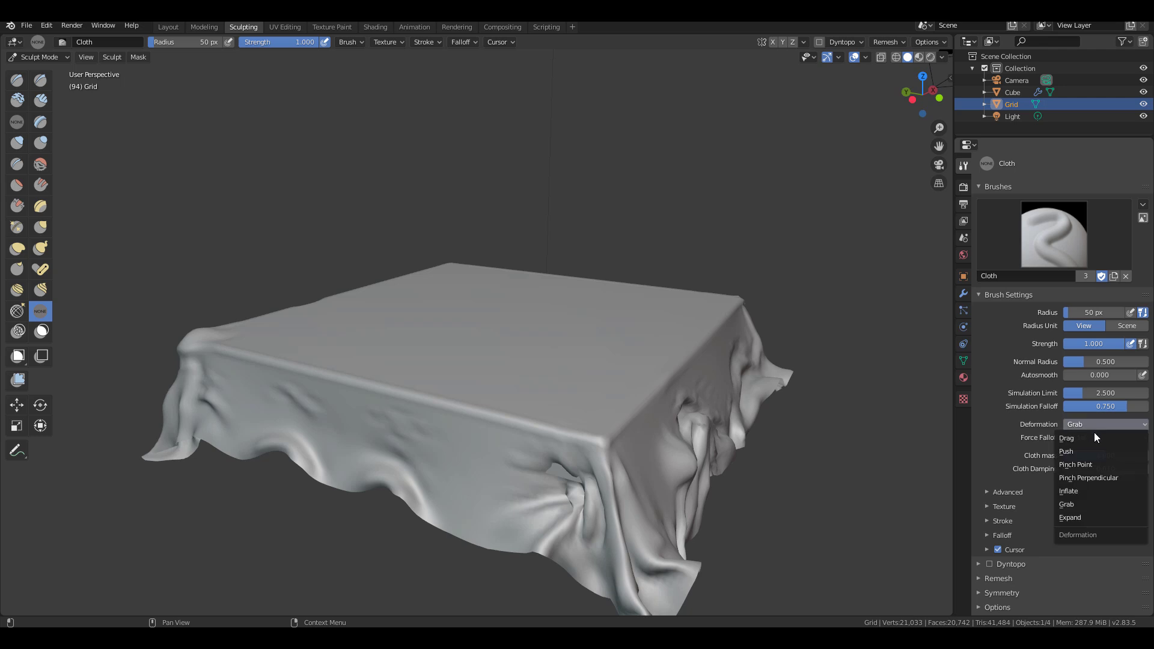
pyautogui.click(1076, 491)
pyautogui.moveTo(454, 488)
pyautogui.mouseDown()
pyautogui.moveTo(538, 550)
pyautogui.moveTo(575, 508)
pyautogui.mouseUp()
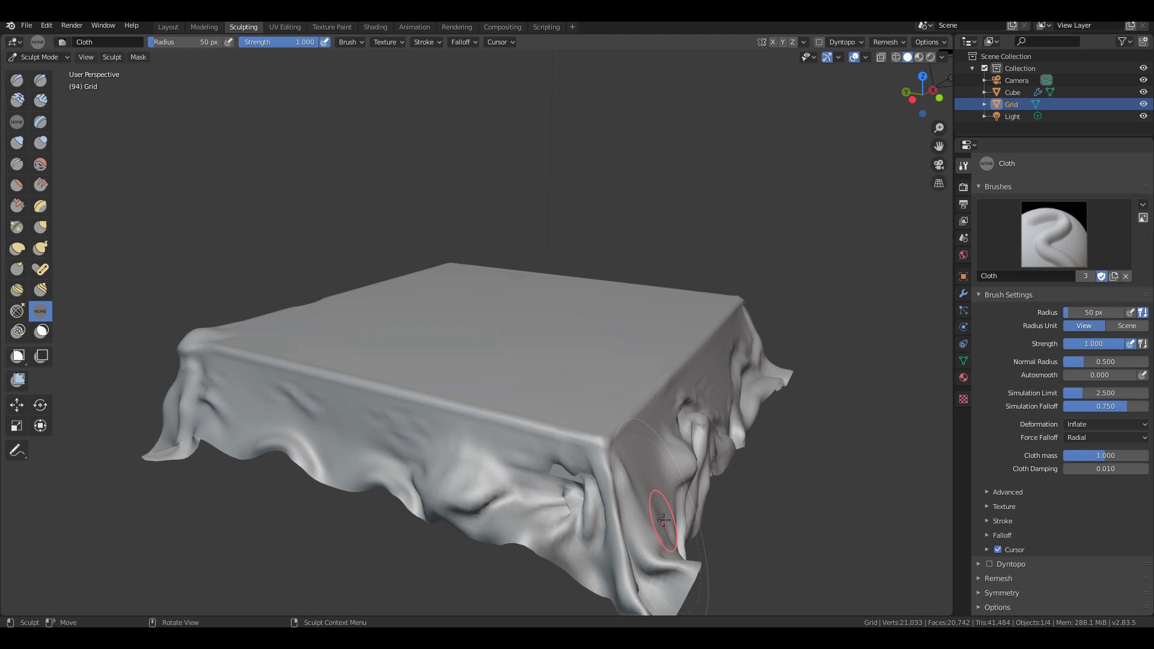
pyautogui.moveTo(664, 520); pyautogui.dragTo(506, 490, button='middle')
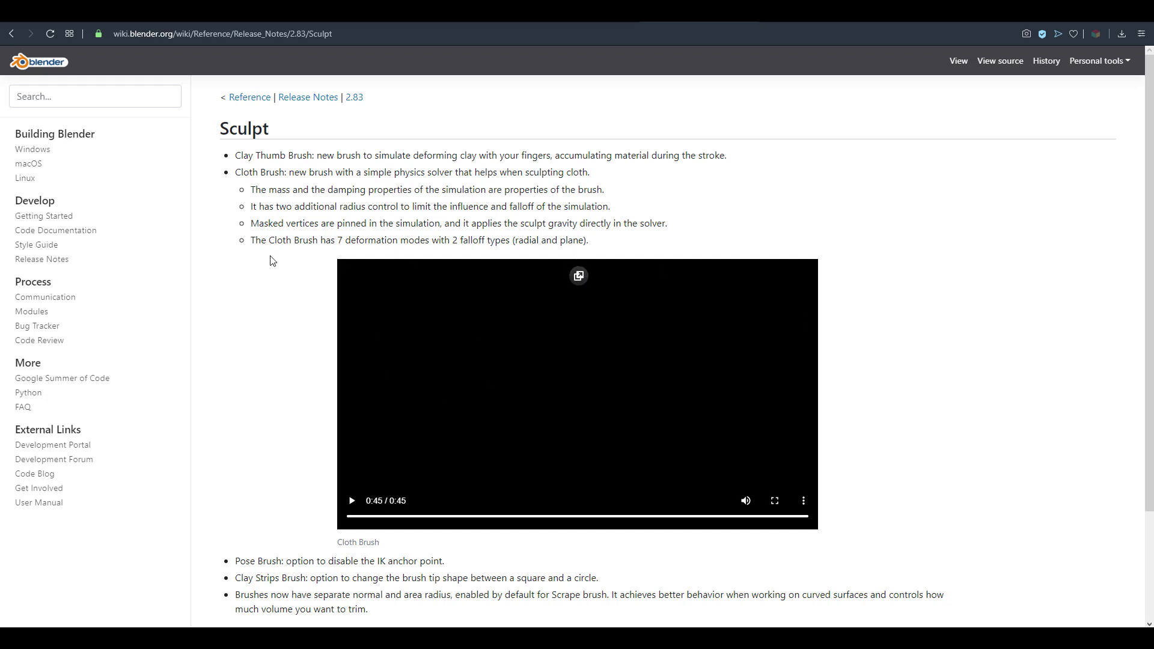
# - In the browser's Blender 2.83 Sculpt release notes, examine the Cloth Brush points on masked vertices, deformation modes and falloff types
pyautogui.moveTo(262, 244)
pyautogui.mouseDown()
pyautogui.moveTo(622, 243)
pyautogui.moveTo(595, 247)
pyautogui.mouseUp()
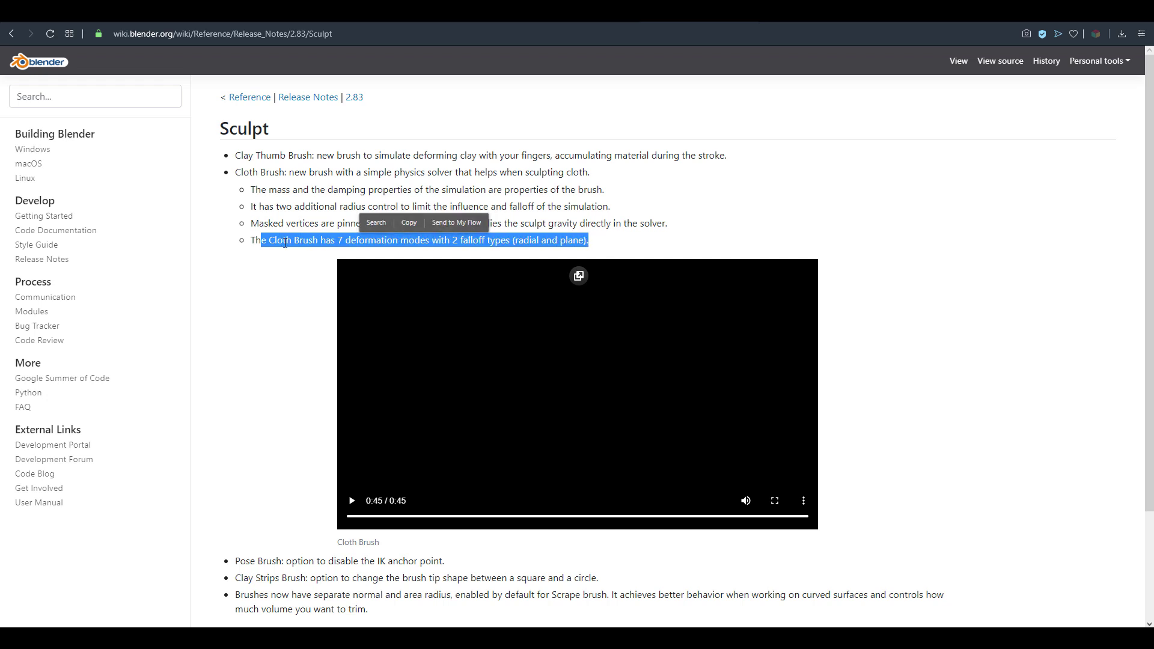
pyautogui.moveTo(260, 223); pyautogui.dragTo(739, 234)
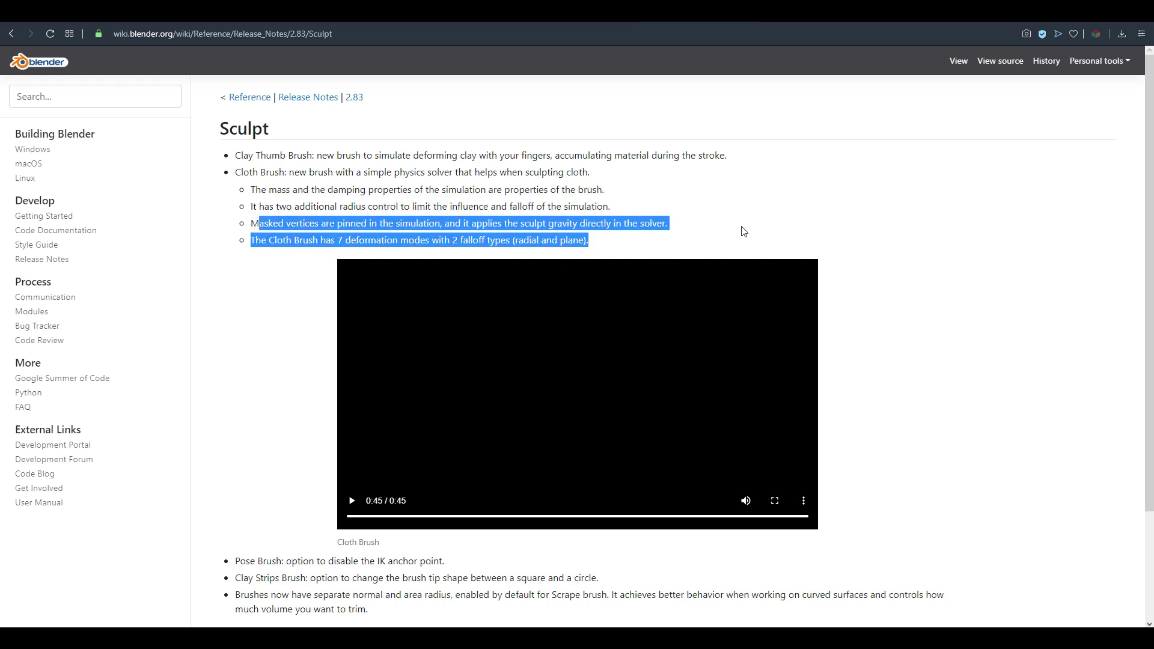
pyautogui.click(234, 255)
pyautogui.moveTo(279, 242); pyautogui.dragTo(541, 246)
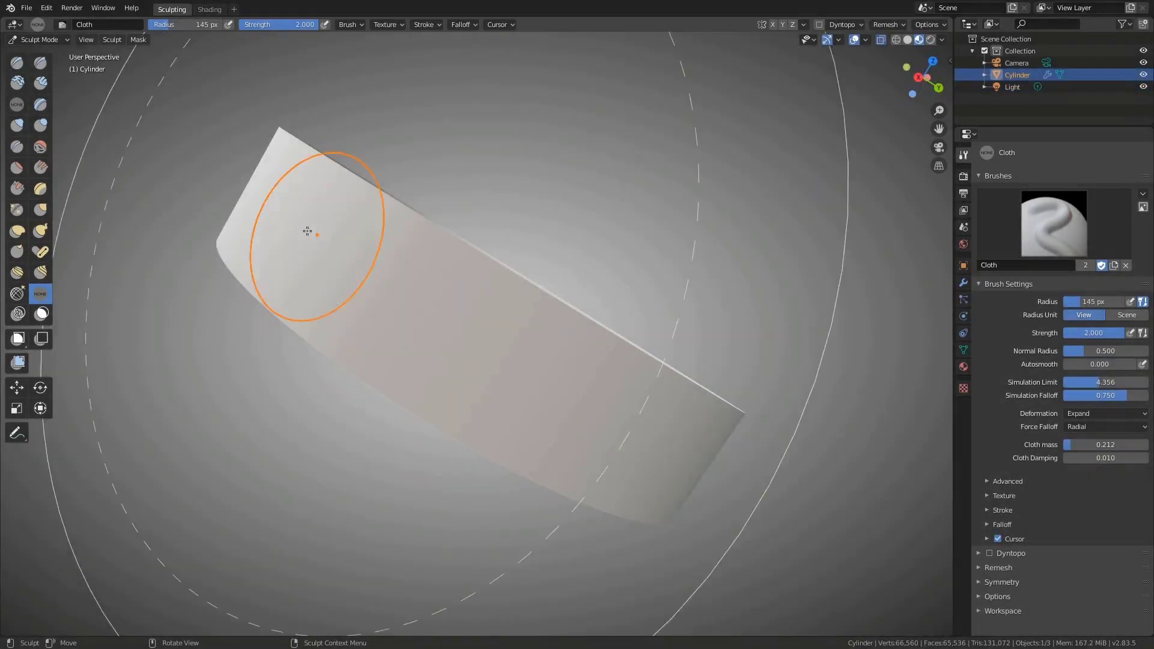
# - Sculpt cloth folds across the Cylinder, starting with the Expand deformation and Radial falloff at strength 2.000
pyautogui.moveTo(309, 226)
pyautogui.mouseDown()
pyautogui.moveTo(398, 309)
pyautogui.moveTo(580, 415)
pyautogui.mouseUp()
pyautogui.moveTo(760, 468)
pyautogui.mouseDown(button='middle')
pyautogui.moveTo(679, 453)
pyautogui.moveTo(371, 314)
pyautogui.mouseUp(button='middle')
pyautogui.moveTo(395, 328)
pyautogui.mouseDown()
pyautogui.moveTo(481, 382)
pyautogui.moveTo(703, 450)
pyautogui.mouseUp()
pyautogui.moveTo(751, 455)
pyautogui.mouseDown(button='middle')
pyautogui.moveTo(677, 468)
pyautogui.moveTo(523, 429)
pyautogui.moveTo(436, 384)
pyautogui.mouseUp(button='middle')
pyautogui.moveTo(400, 326)
pyautogui.mouseDown()
pyautogui.moveTo(577, 393)
pyautogui.moveTo(427, 330)
pyautogui.moveTo(405, 301)
pyautogui.mouseUp()
pyautogui.moveTo(404, 301)
pyautogui.mouseDown(button='middle')
pyautogui.moveTo(592, 316)
pyautogui.moveTo(643, 405)
pyautogui.moveTo(748, 440)
pyautogui.mouseUp(button='middle')
pyautogui.moveTo(483, 362)
pyautogui.mouseDown()
pyautogui.moveTo(540, 393)
pyautogui.moveTo(361, 306)
pyautogui.moveTo(486, 305)
pyautogui.mouseUp()
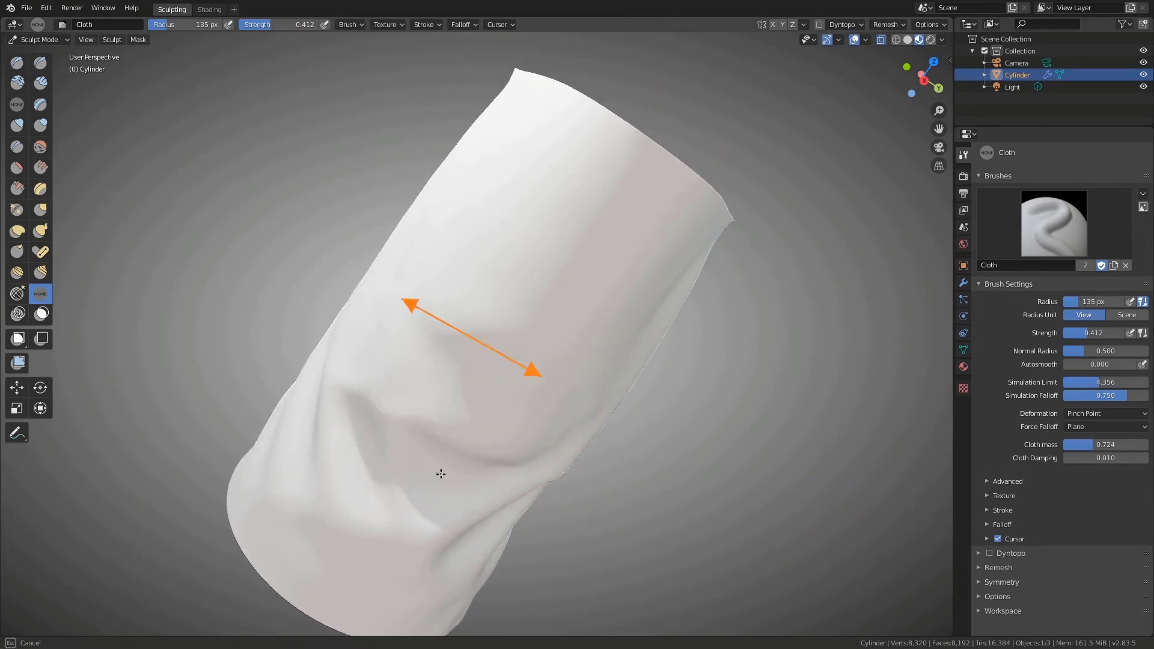
# - Crease the Cylinder's surface with Cloth strokes using the Pinch Point deformation and Plane falloff at strength 0.412
pyautogui.moveTo(438, 459); pyautogui.dragTo(456, 466)
pyautogui.moveTo(577, 475); pyautogui.dragTo(553, 478, button='middle')
pyautogui.moveTo(601, 493); pyautogui.dragTo(633, 474)
pyautogui.moveTo(697, 481)
pyautogui.mouseDown(button='middle')
pyautogui.moveTo(646, 481)
pyautogui.moveTo(634, 361)
pyautogui.mouseUp(button='middle')
pyautogui.scroll(-4, 634, 361)
pyautogui.moveTo(675, 404)
pyautogui.mouseDown(button='middle')
pyautogui.moveTo(664, 391)
pyautogui.moveTo(342, 293)
pyautogui.moveTo(457, 328)
pyautogui.moveTo(649, 358)
pyautogui.moveTo(715, 386)
pyautogui.mouseUp(button='middle')
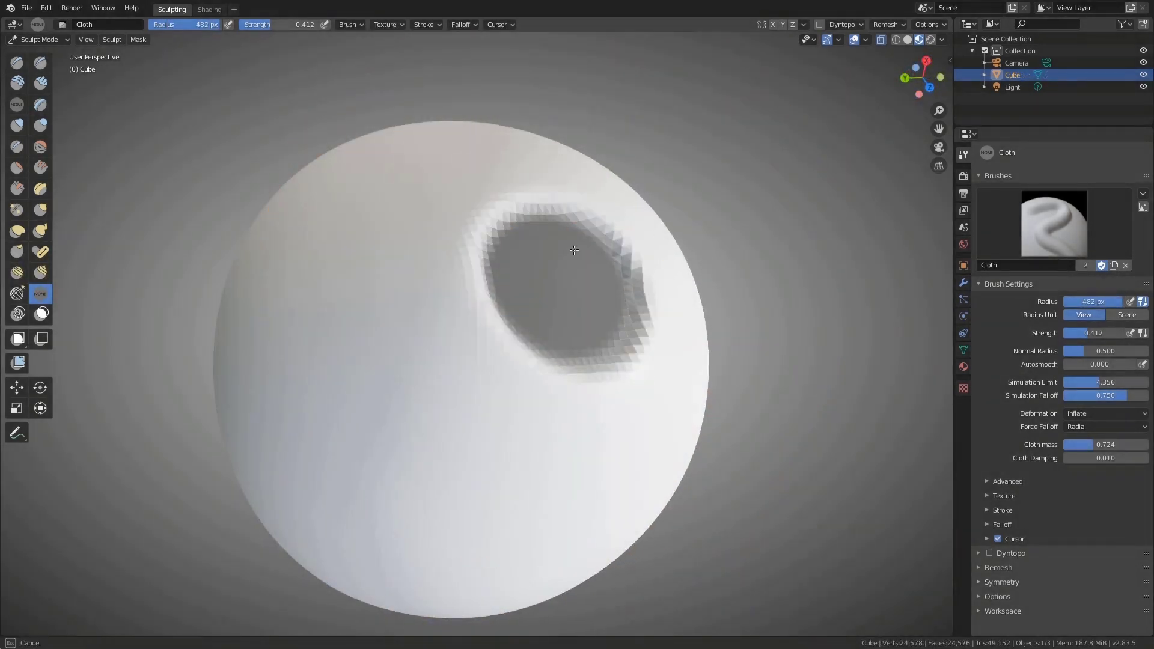
# - Inflate the sphere around its hole into a wrinkled ring using the Inflate deformation, Radial falloff and a 482 px radius
pyautogui.moveTo(574, 250)
pyautogui.mouseDown()
pyautogui.moveTo(652, 337)
pyautogui.moveTo(528, 185)
pyautogui.moveTo(514, 314)
pyautogui.moveTo(603, 186)
pyautogui.moveTo(587, 306)
pyautogui.moveTo(658, 276)
pyautogui.mouseUp()
pyautogui.moveTo(673, 273)
pyautogui.mouseDown(button='middle')
pyautogui.moveTo(682, 282)
pyautogui.moveTo(641, 376)
pyautogui.moveTo(601, 396)
pyautogui.mouseUp(button='middle')
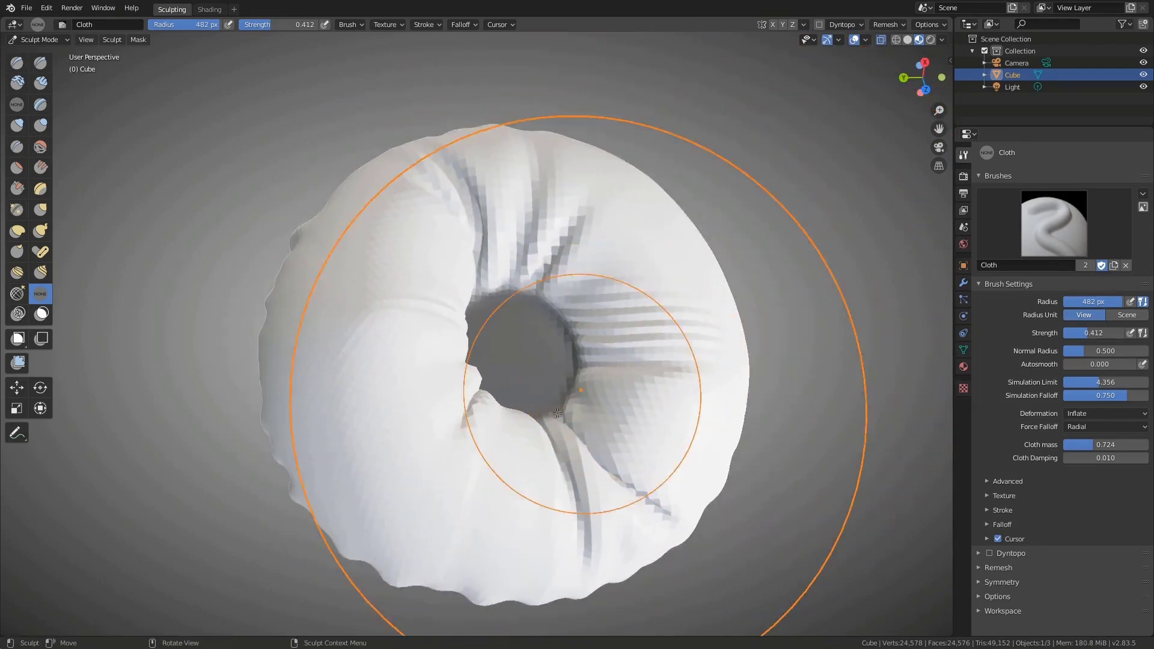